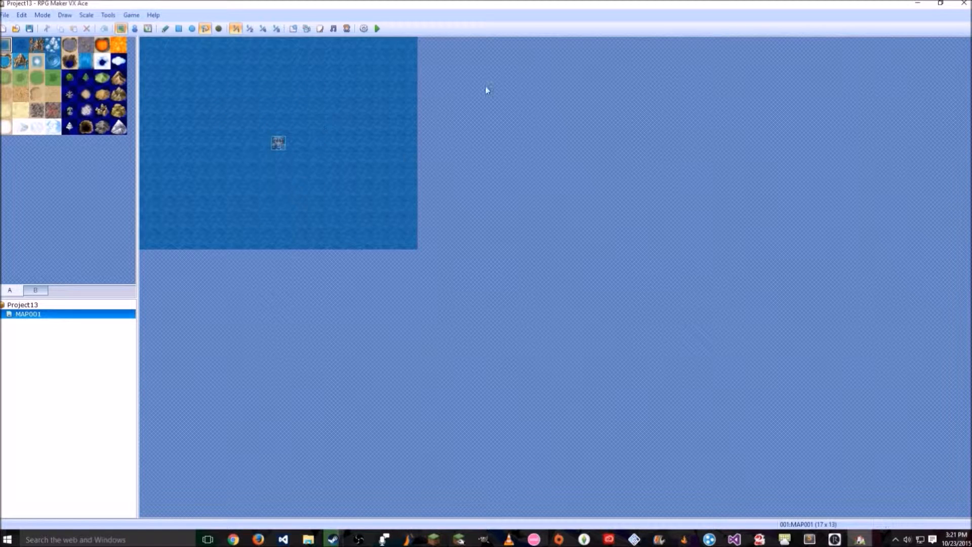
# Change MAP001's tileset from the world map tiles to the dungeon-style wall and floor tiles
pyautogui.rightClick(107, 315)
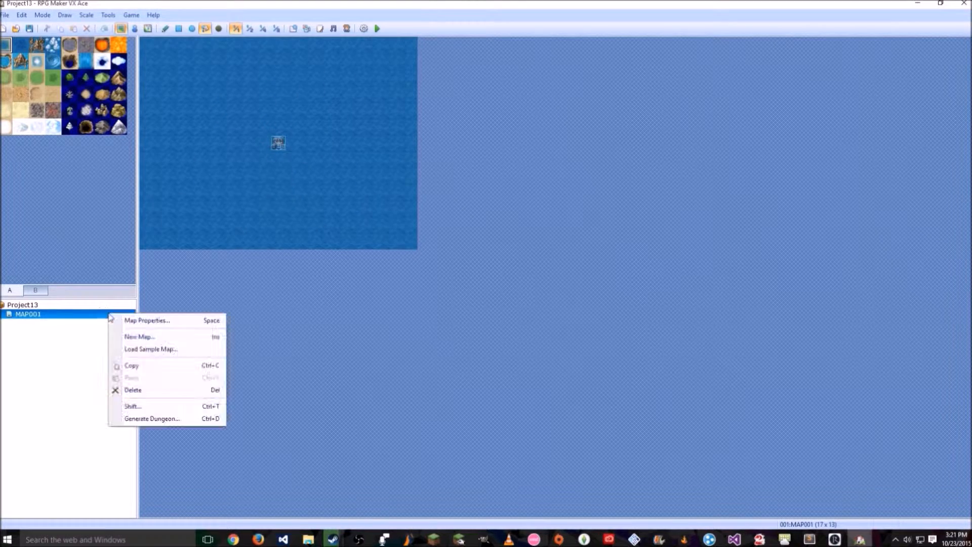
pyautogui.click(124, 319)
pyautogui.click(377, 203)
pyautogui.click(365, 239)
pyautogui.click(604, 405)
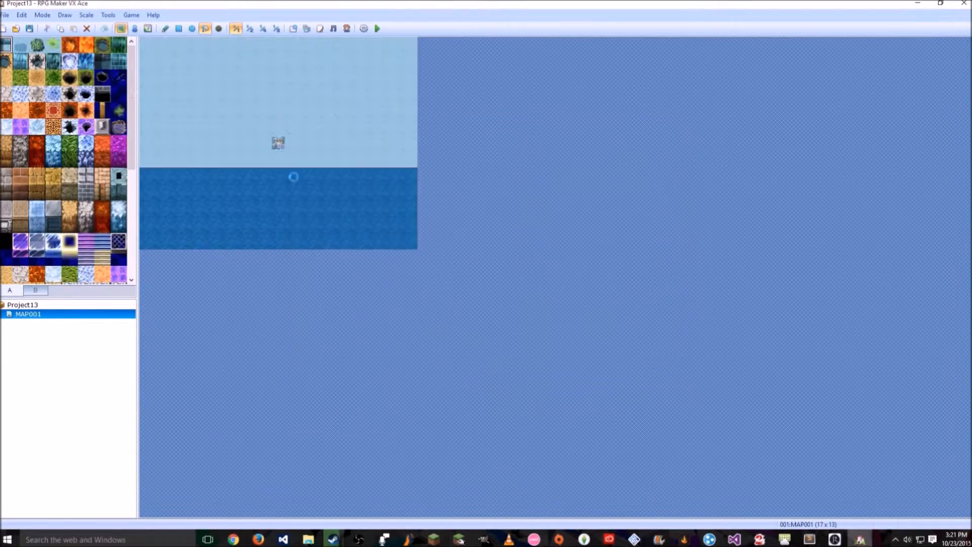
# Flood-fill the whole of MAP001 with the grey stone wall-top tile
pyautogui.click(6, 175)
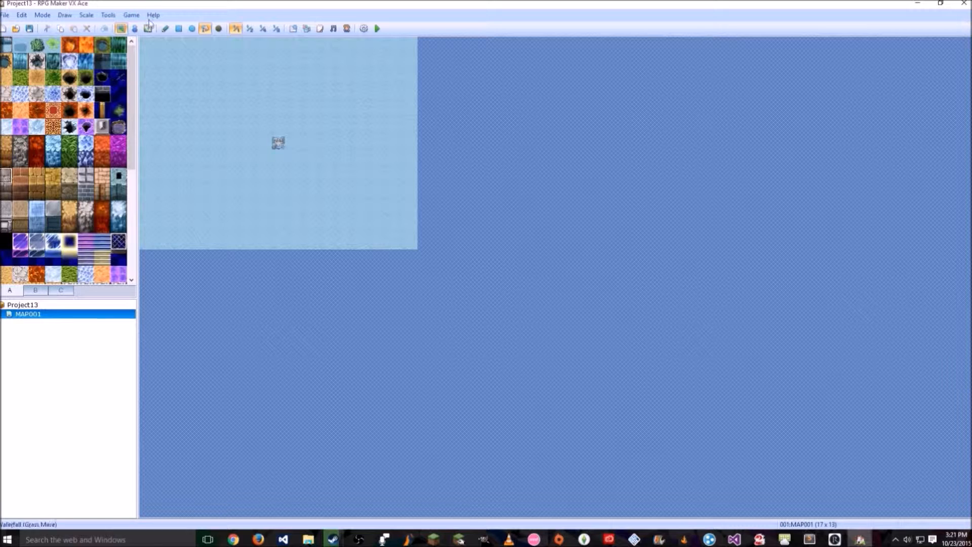
pyautogui.click(212, 91)
# Draw two-tile-high dark brick wall bands near the map's upper and lower edges, trimming the excess with the wall-top tile
pyautogui.click(6, 191)
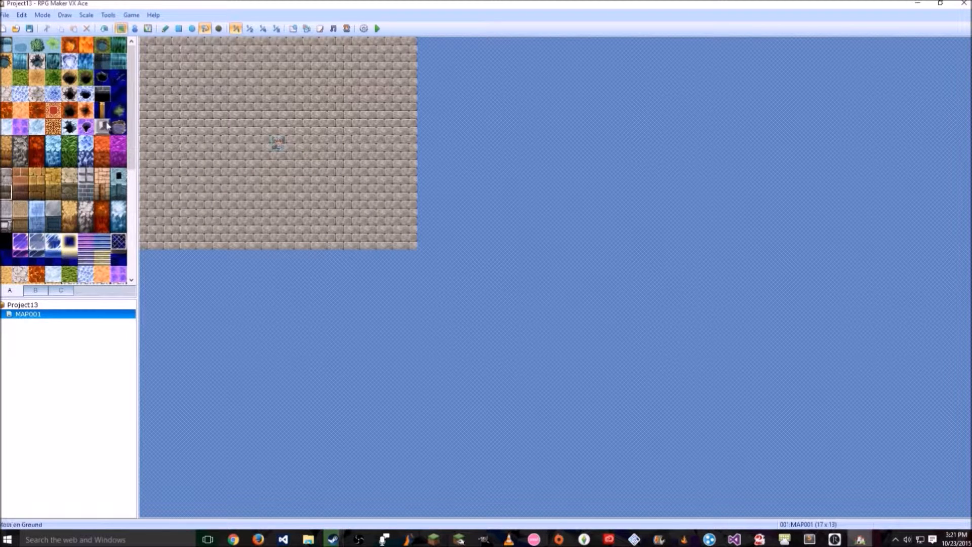
pyautogui.click(165, 29)
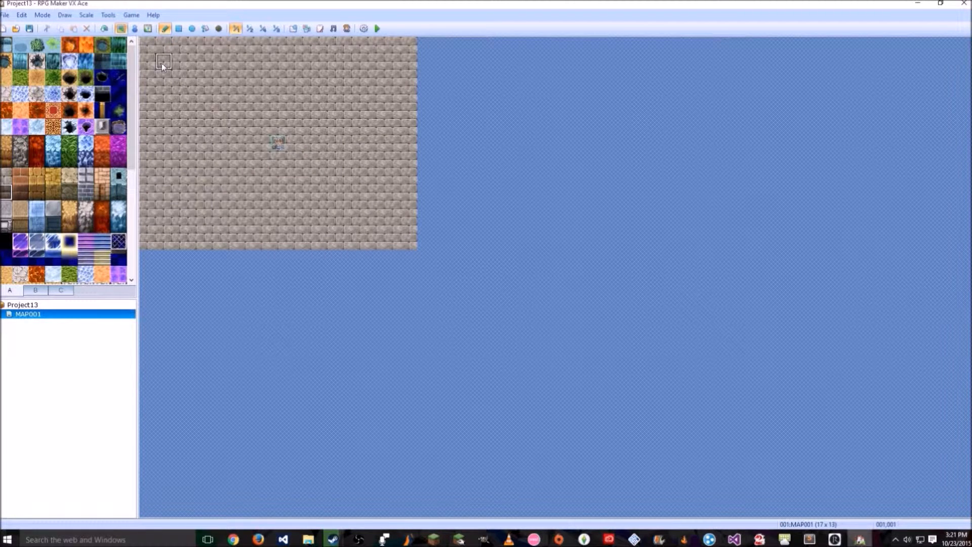
pyautogui.moveTo(178, 80)
pyautogui.mouseDown()
pyautogui.moveTo(326, 78)
pyautogui.moveTo(363, 64)
pyautogui.moveTo(205, 63)
pyautogui.moveTo(197, 76)
pyautogui.moveTo(255, 77)
pyautogui.moveTo(193, 78)
pyautogui.mouseUp()
pyautogui.moveTo(157, 209)
pyautogui.mouseDown()
pyautogui.moveTo(226, 209)
pyautogui.moveTo(358, 239)
pyautogui.moveTo(288, 245)
pyautogui.moveTo(372, 212)
pyautogui.moveTo(480, 202)
pyautogui.mouseUp()
pyautogui.rightClick(247, 155)
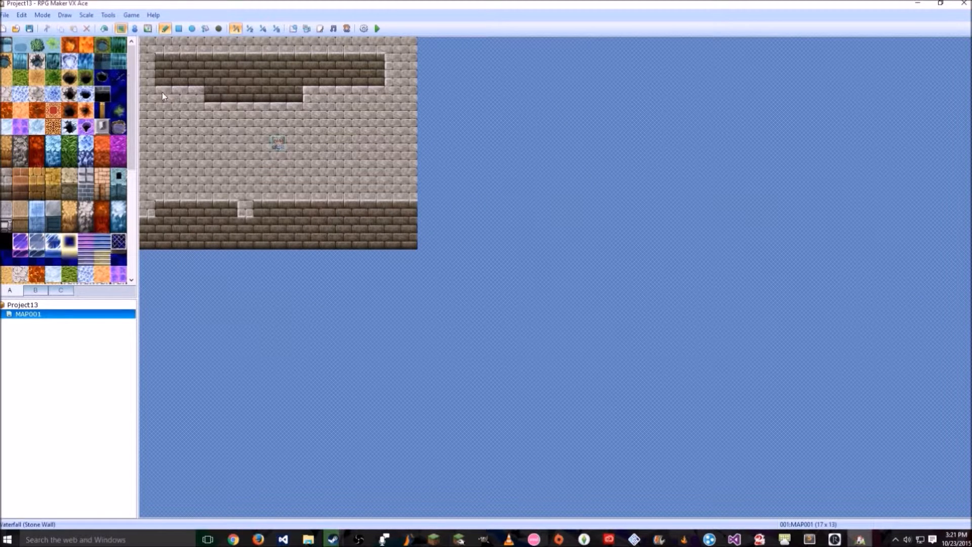
pyautogui.moveTo(408, 198)
pyautogui.mouseDown()
pyautogui.moveTo(404, 208)
pyautogui.moveTo(353, 213)
pyautogui.moveTo(173, 214)
pyautogui.mouseUp()
pyautogui.moveTo(197, 93)
pyautogui.mouseDown()
pyautogui.moveTo(303, 93)
pyautogui.moveTo(277, 94)
pyautogui.mouseUp()
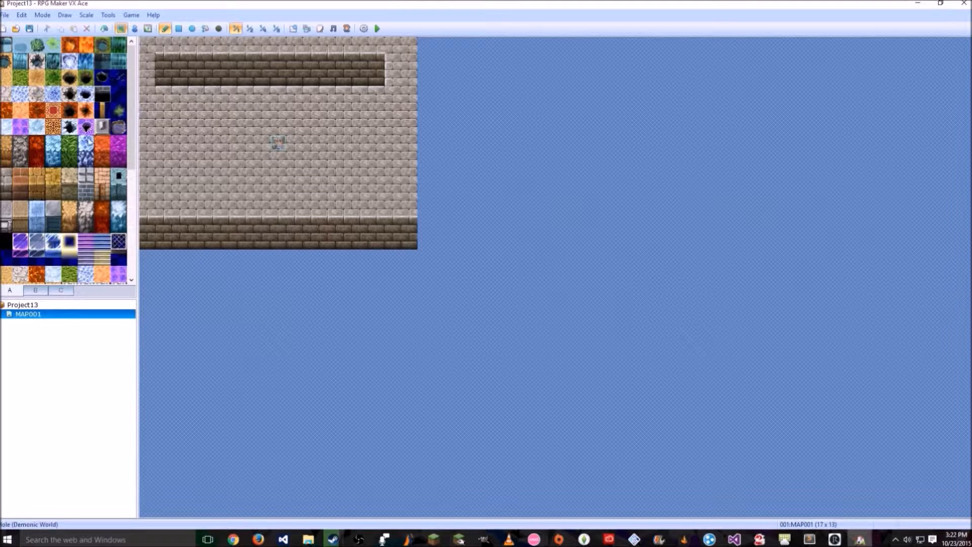
# Lay a checkered floor between the brick walls, widen the upper wall to match, and border the floor's lower edge with wall-top tiles
pyautogui.scroll(-3, 44, 155)
pyautogui.scroll(-1, 44, 155)
pyautogui.click(70, 128)
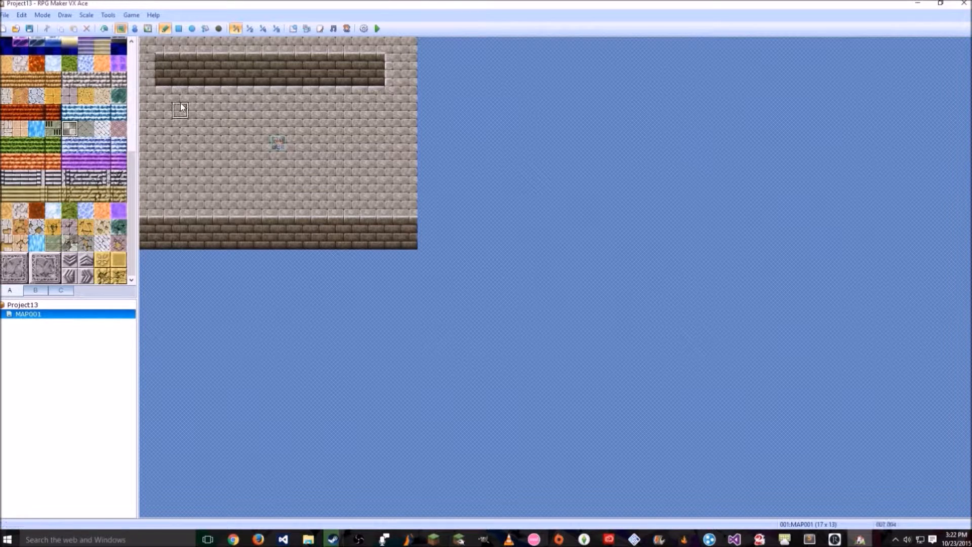
pyautogui.click(178, 28)
pyautogui.moveTo(165, 100); pyautogui.dragTo(397, 139)
pyautogui.moveTo(398, 139)
pyautogui.mouseDown()
pyautogui.moveTo(396, 204)
pyautogui.moveTo(380, 92)
pyautogui.moveTo(390, 66)
pyautogui.mouseUp()
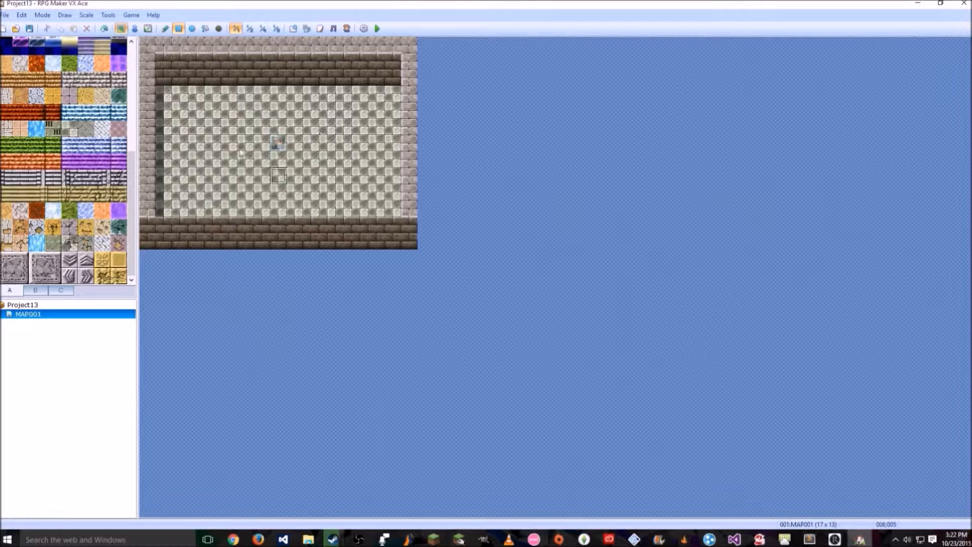
pyautogui.moveTo(157, 210); pyautogui.dragTo(387, 217)
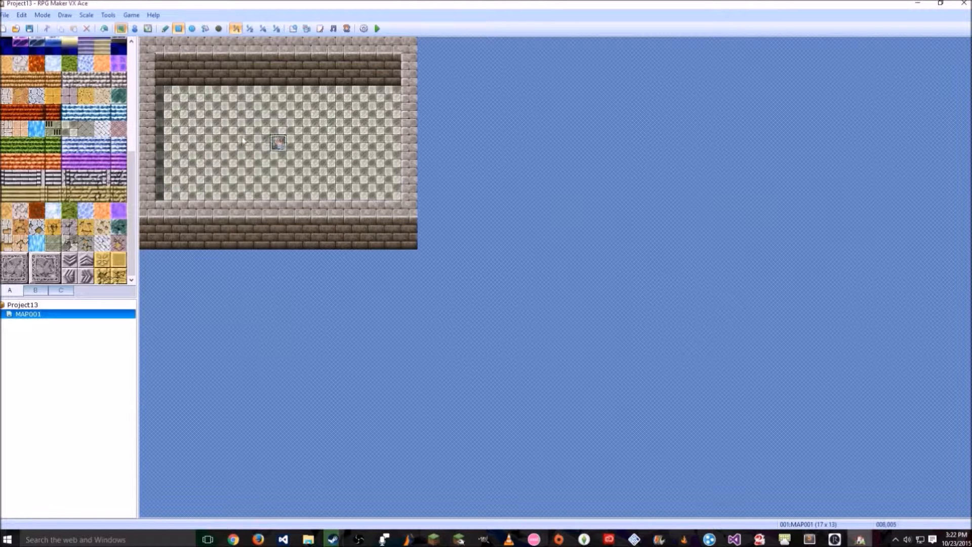
# Replace the checkered floor with the grey square paving tile and cut a one-tile opening in the middle of the upper wall
pyautogui.click(69, 96)
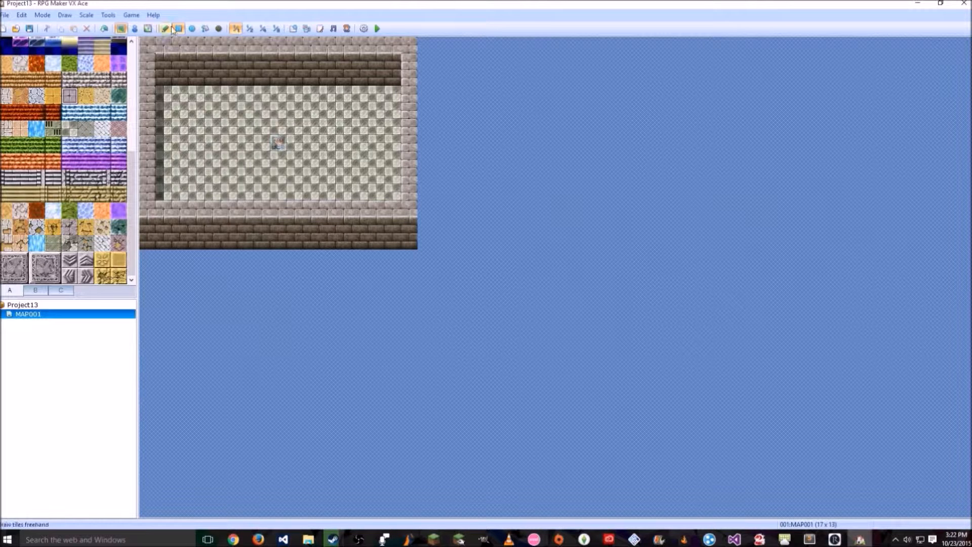
pyautogui.click(205, 30)
pyautogui.click(202, 113)
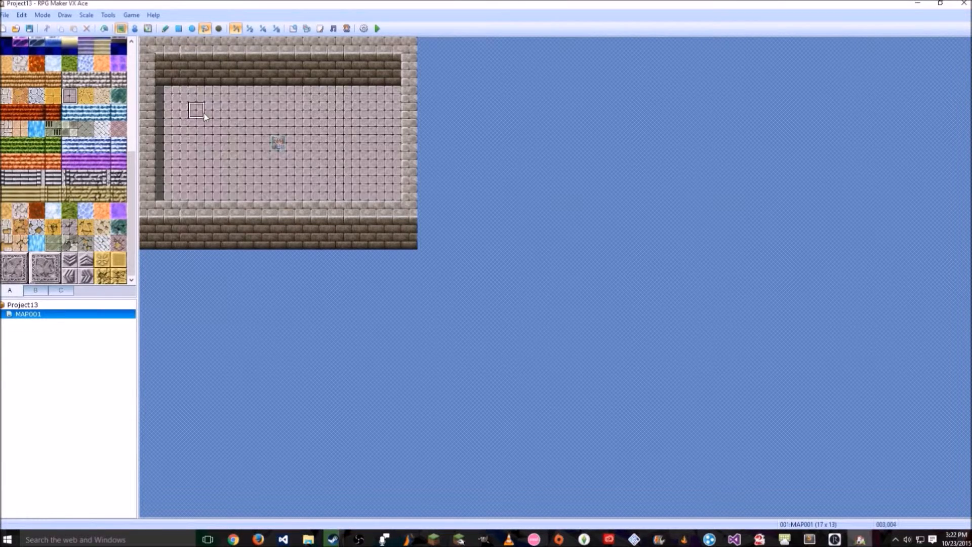
pyautogui.click(165, 29)
pyautogui.click(282, 77)
# Create a quick Door event in the upper wall opening, using the stone door graphic
pyautogui.click(135, 28)
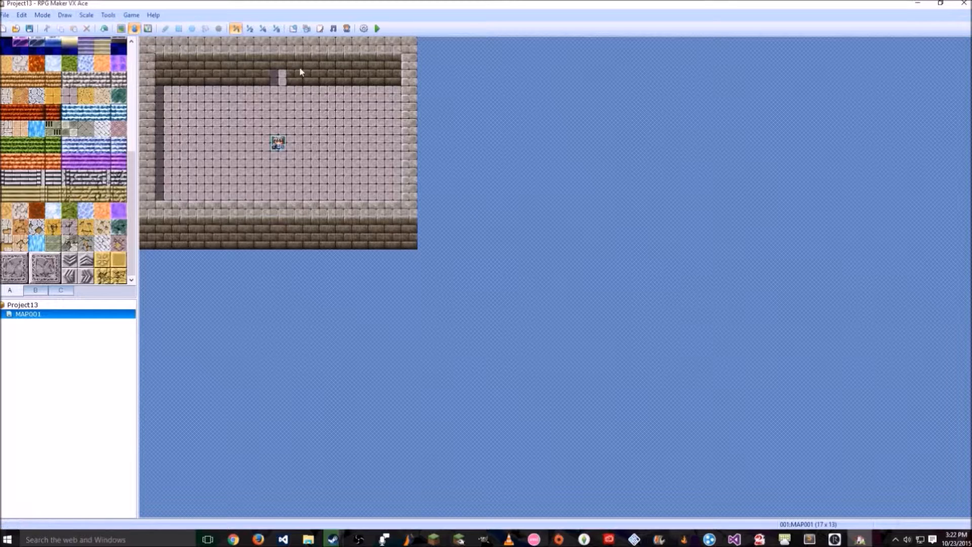
pyautogui.doubleClick(279, 78)
pyautogui.press('Escape')
pyautogui.rightClick(282, 77)
pyautogui.moveTo(362, 152)
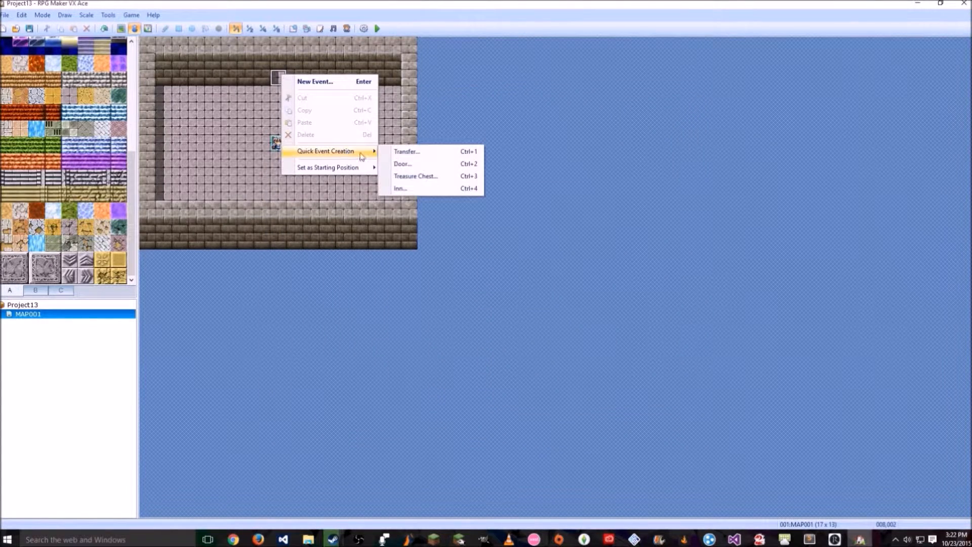
pyautogui.click(419, 164)
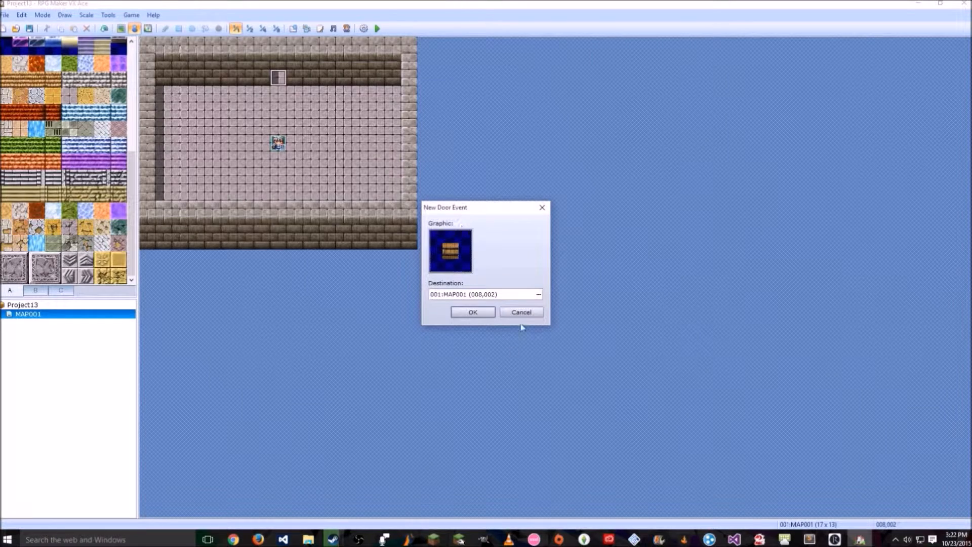
pyautogui.doubleClick(468, 255)
pyautogui.doubleClick(519, 227)
pyautogui.click(490, 311)
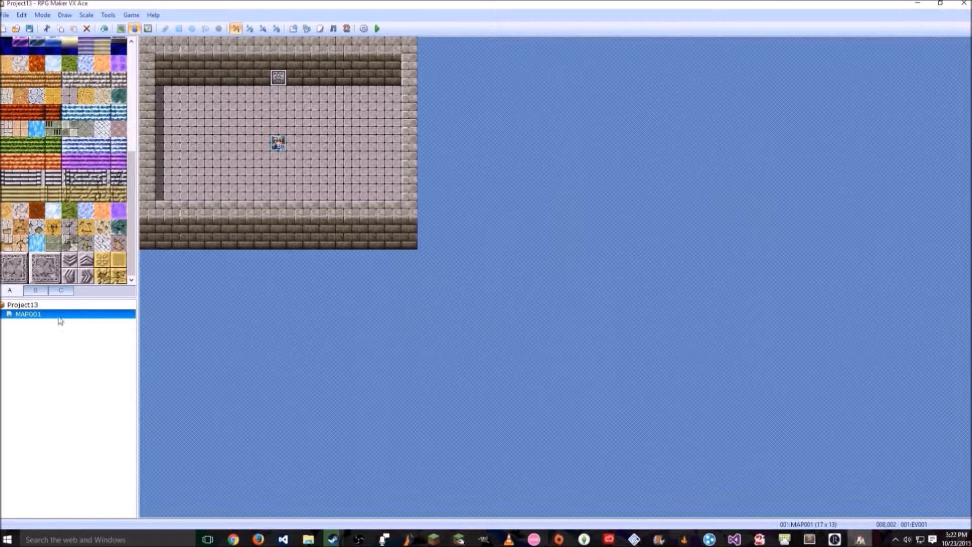
# Copy MAP001 and paste it under Project13 as a second map
pyautogui.click(35, 307)
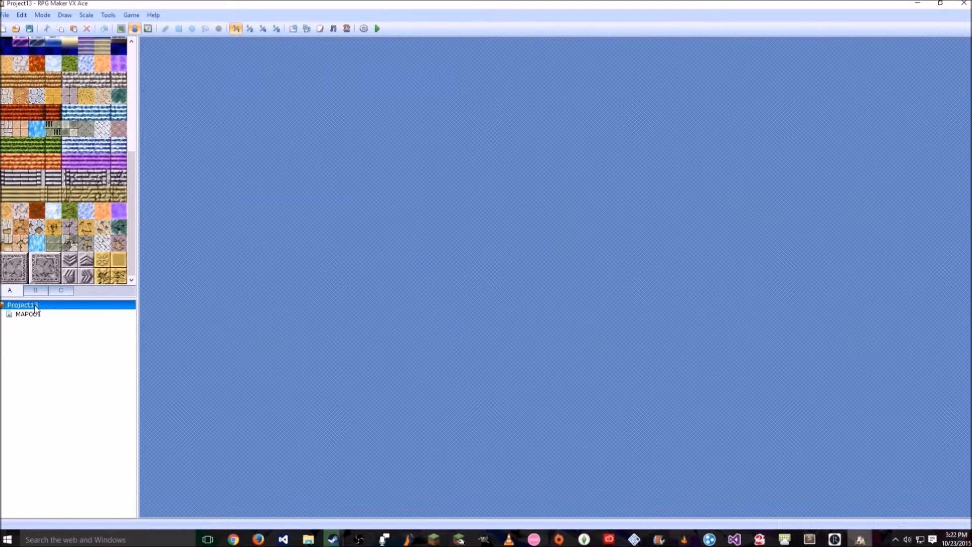
pyautogui.hotkey('ctrl', 'v')
pyautogui.rightClick(52, 325)
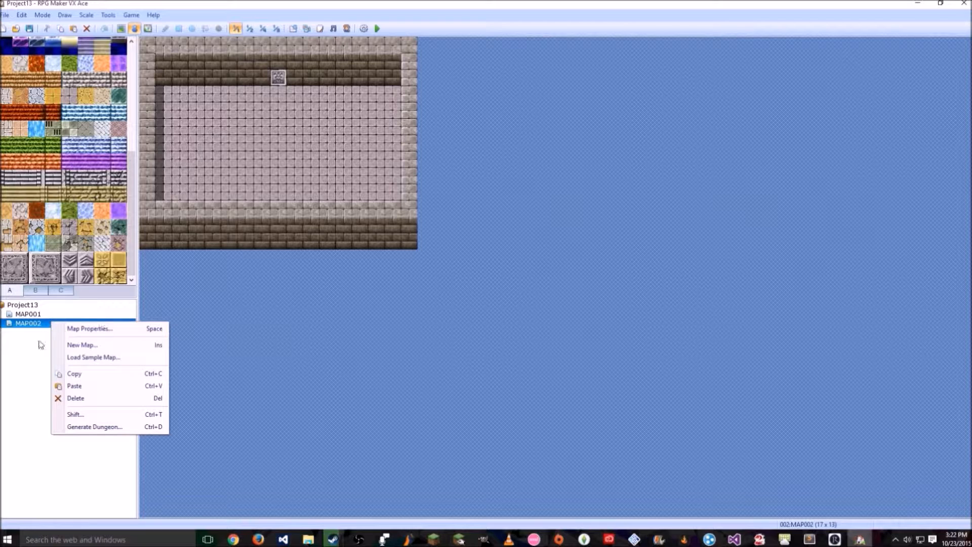
pyautogui.click(168, 243)
# In MAP002, cover the upper wall opening with brick wall and delete the door event there
pyautogui.press('F5')
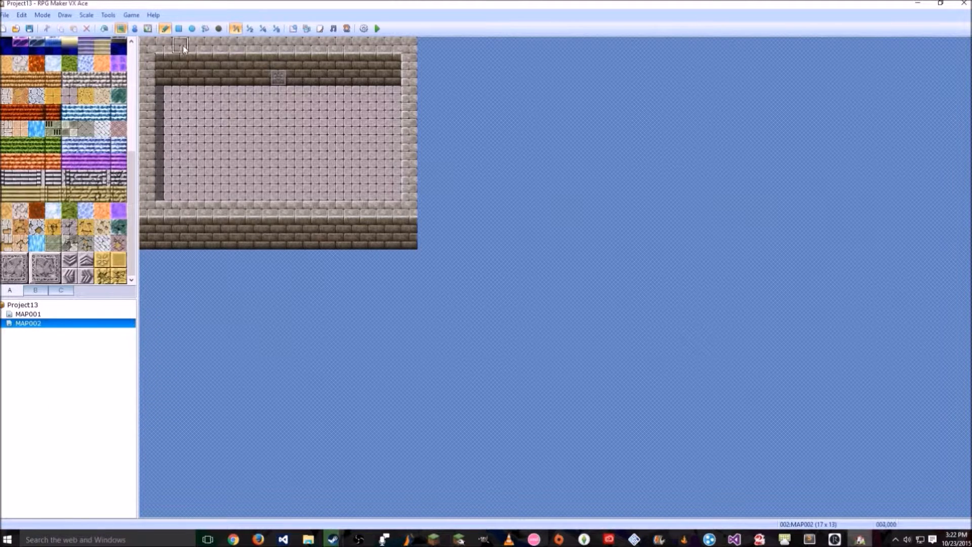
pyautogui.click(135, 29)
pyautogui.click(278, 74)
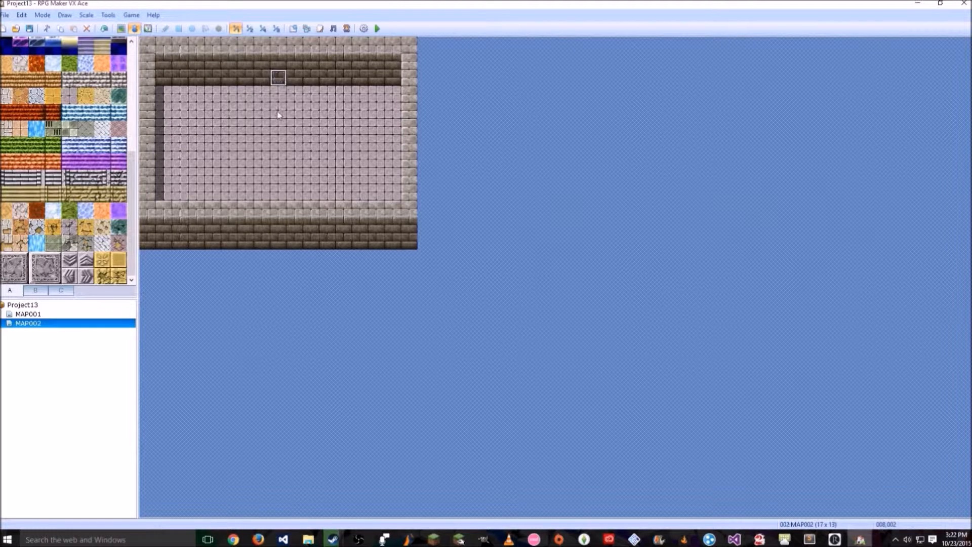
# Draw a one-tile-wide floor passage through the middle of MAP002's lower wall down to the map edge
pyautogui.press('F5')
pyautogui.moveTo(279, 207); pyautogui.dragTo(286, 238)
pyautogui.rightClick(309, 208)
pyautogui.click(295, 208)
# Set the Transfer Player destination of MAP001's door event to the passage in MAP002 at (008,011)
pyautogui.click(28, 314)
pyautogui.click(135, 28)
pyautogui.doubleClick(278, 80)
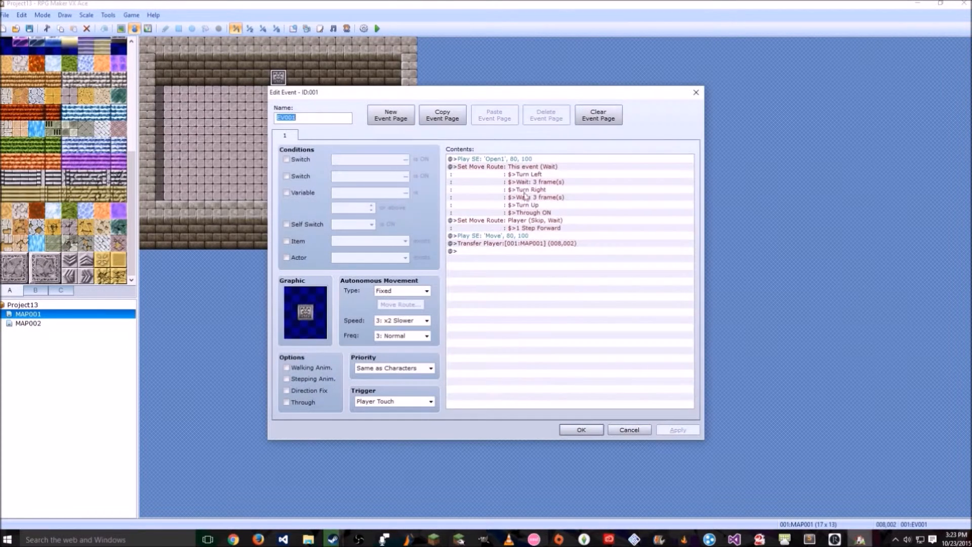
pyautogui.doubleClick(522, 244)
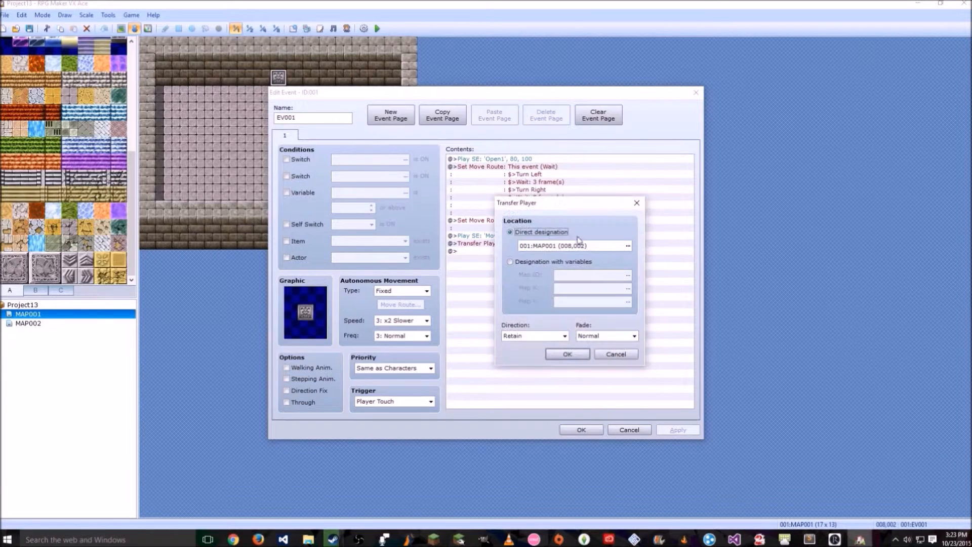
pyautogui.click(594, 246)
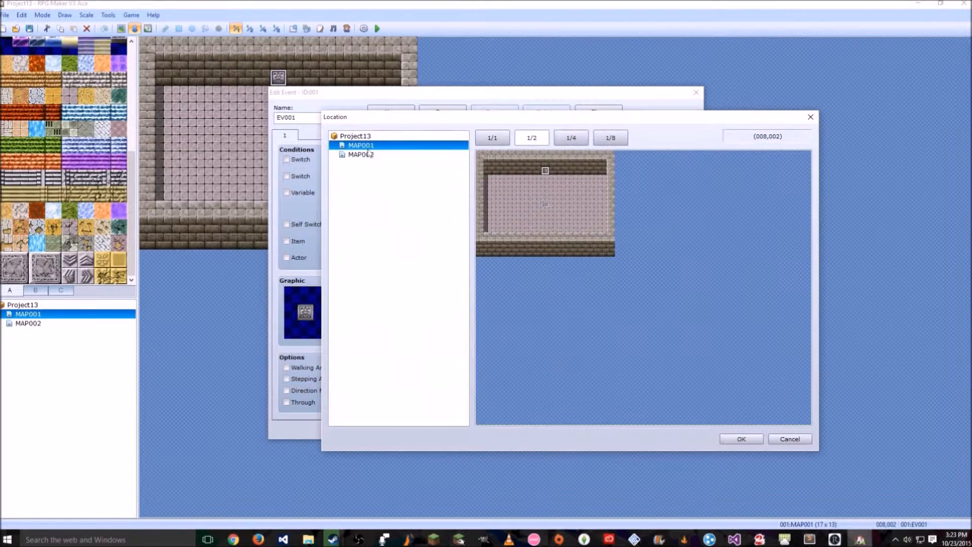
pyautogui.click(369, 154)
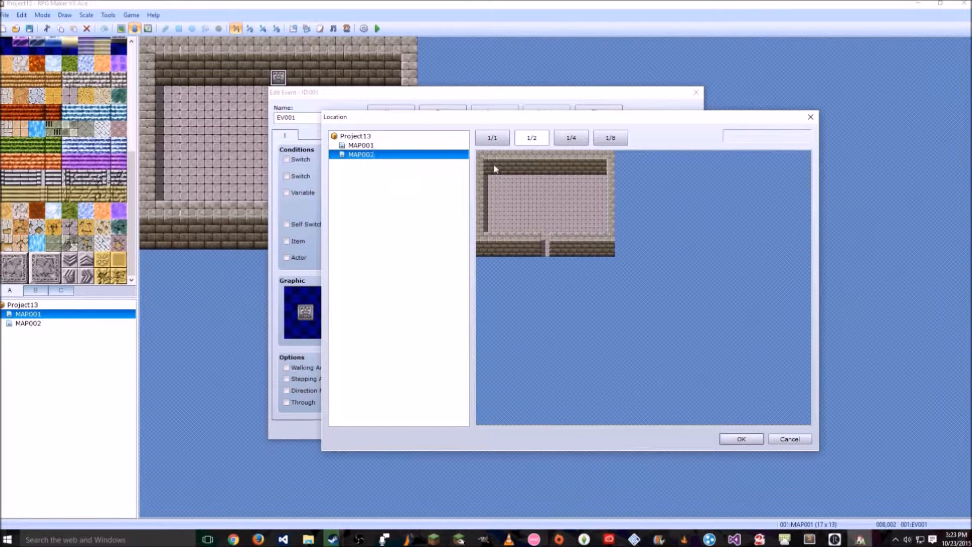
pyautogui.doubleClick(546, 252)
pyautogui.click(569, 354)
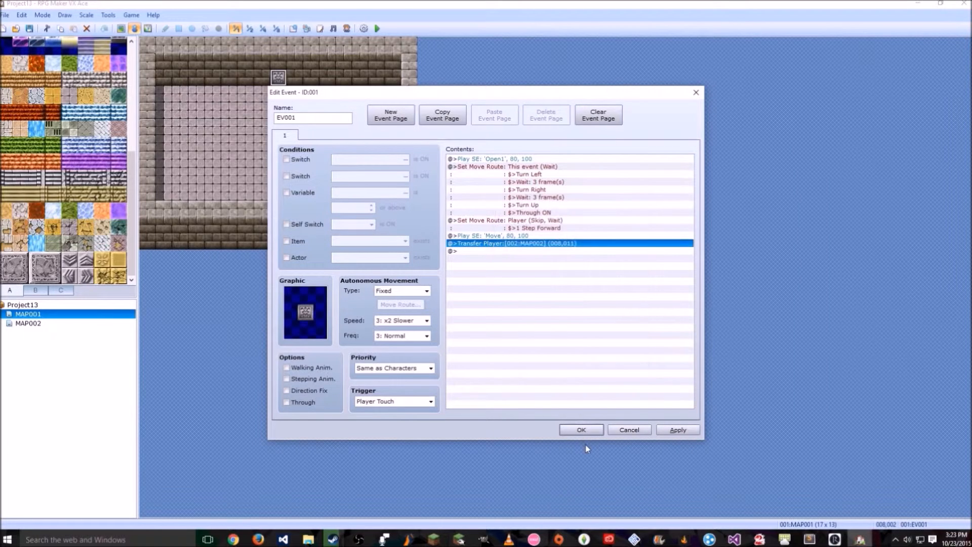
# Insert a Conditional Branch at the start of the door event, testing that switch 0001, named "unlocked", is ON
pyautogui.click(490, 167)
pyautogui.click(498, 160)
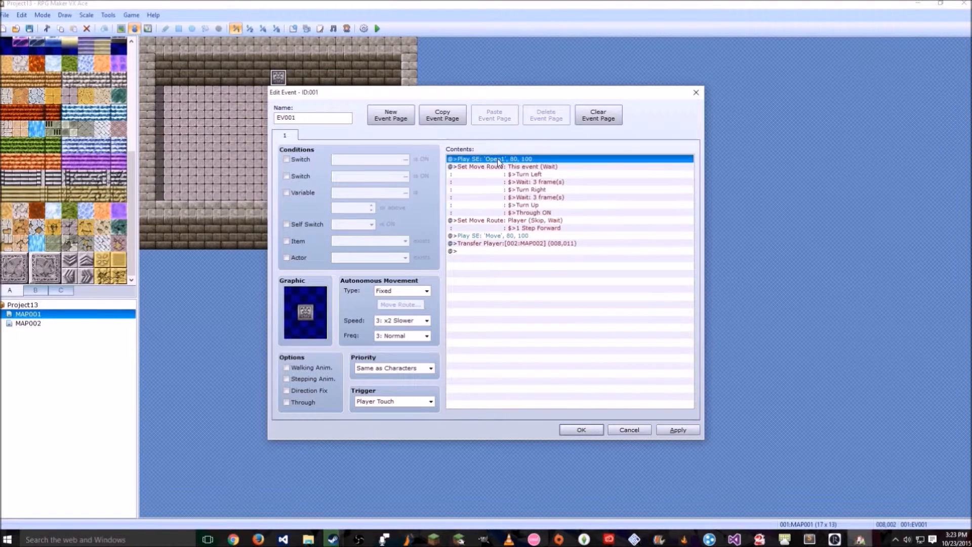
pyautogui.press('Insert')
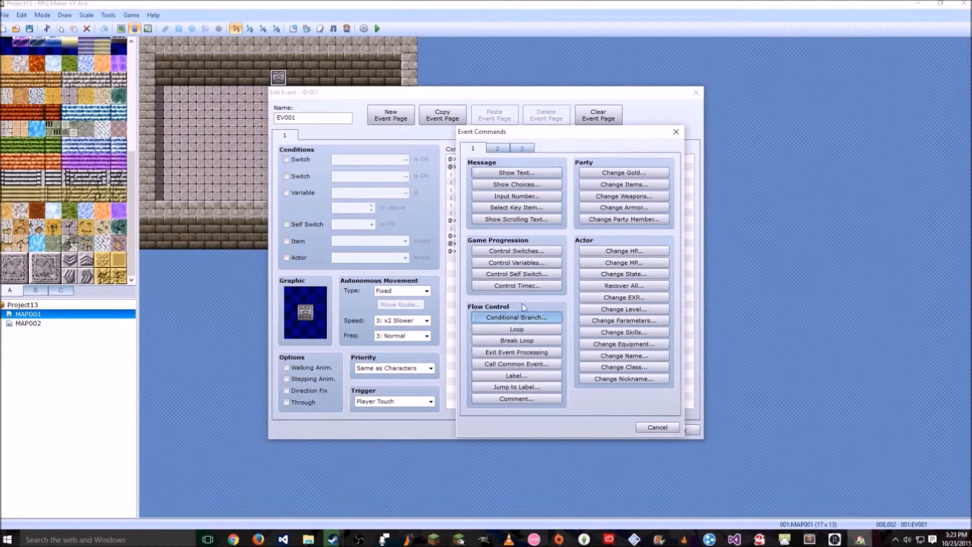
pyautogui.click(516, 316)
pyautogui.click(594, 220)
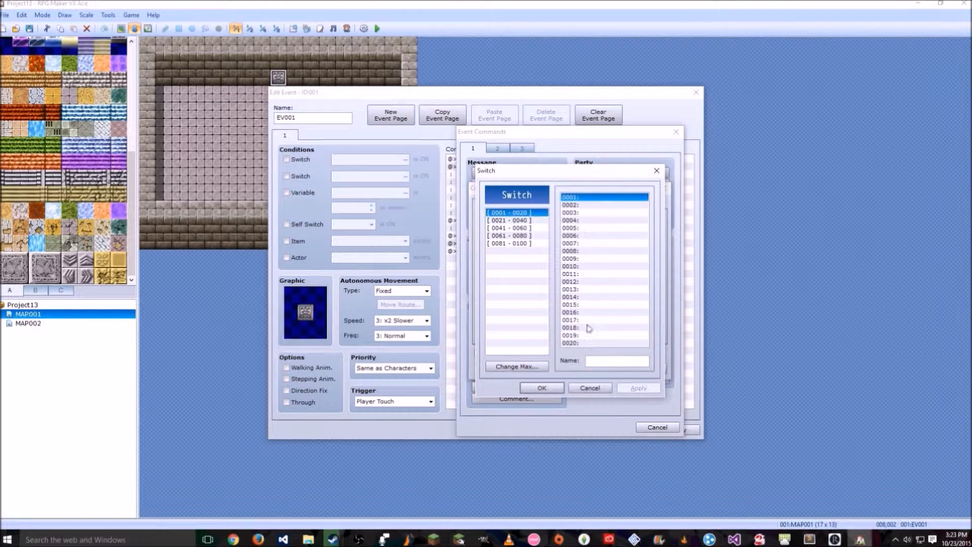
pyautogui.write('unlocked')
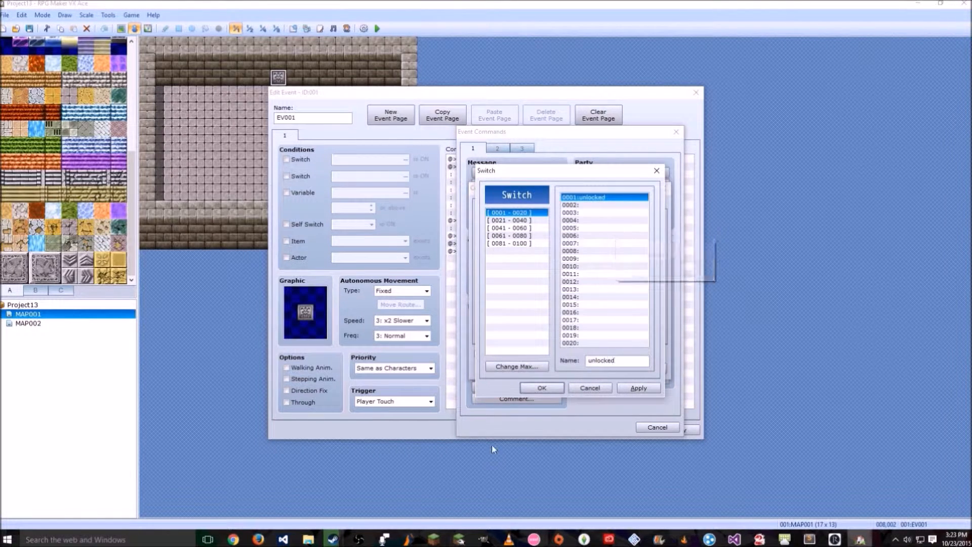
pyautogui.click(541, 388)
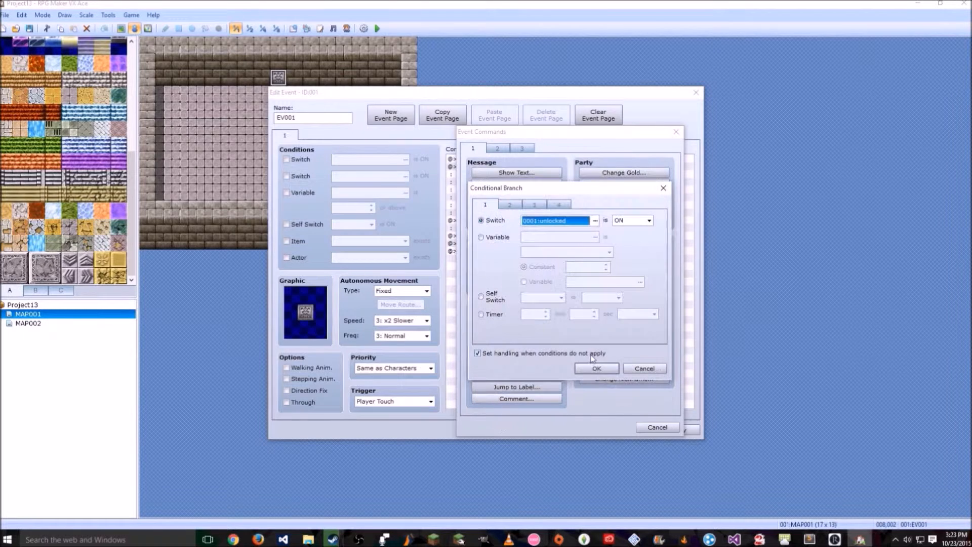
pyautogui.click(597, 368)
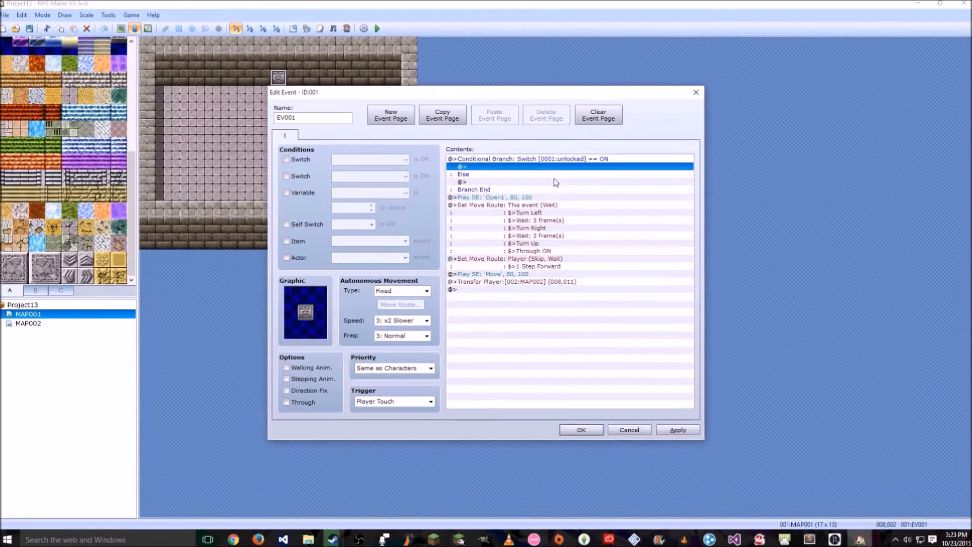
# Move all the door opening and transfer commands into the branch that runs when the unlocked switch is ON
pyautogui.click(531, 198)
pyautogui.keyDown('shift'); pyautogui.click(550, 282); pyautogui.keyUp('shift')
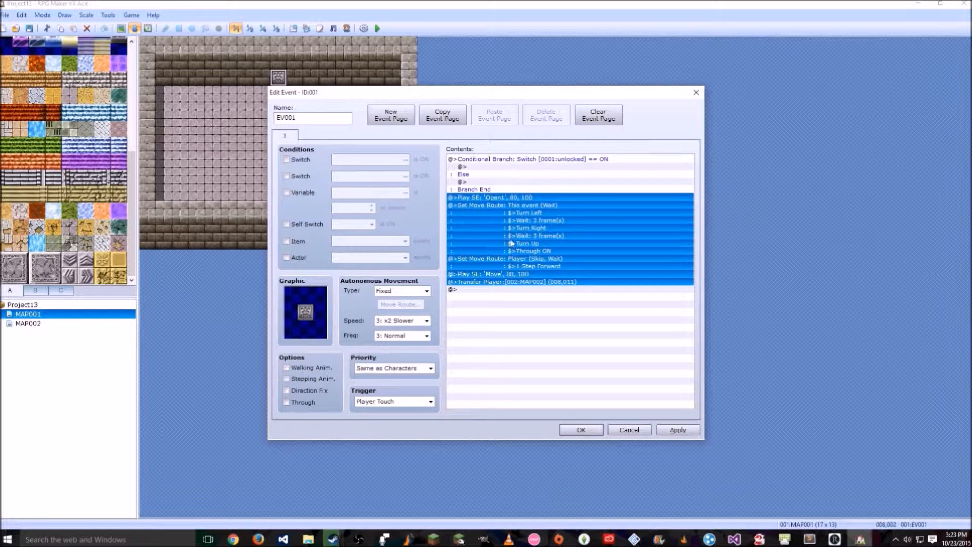
pyautogui.click(507, 167)
pyautogui.hotkey('ctrl', 'v')
pyautogui.click(531, 291)
pyautogui.keyDown('shift'); pyautogui.click(538, 382); pyautogui.keyUp('shift')
pyautogui.press('Delete')
pyautogui.click(527, 167)
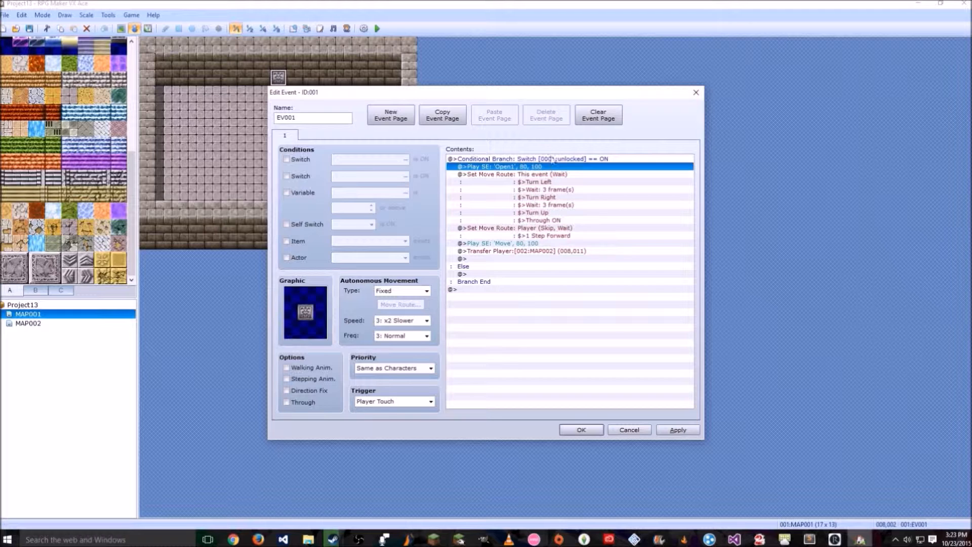
# Add a Show Text message reading "hahaha, figure it out." to the door event's Else branch and save the event
pyautogui.doubleClick(522, 274)
pyautogui.click(522, 274)
pyautogui.press('Escape')
pyautogui.click(516, 172)
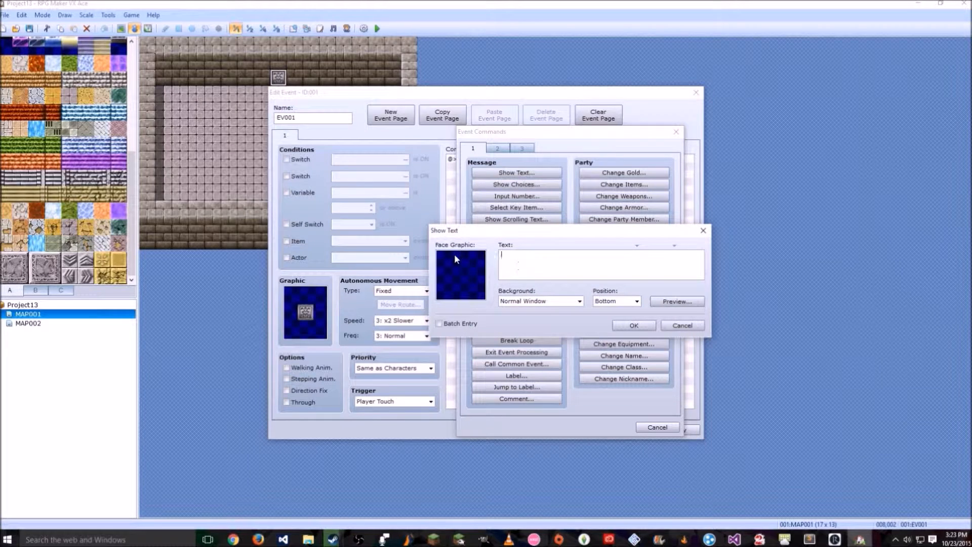
pyautogui.write('hahaha, figure it out.')
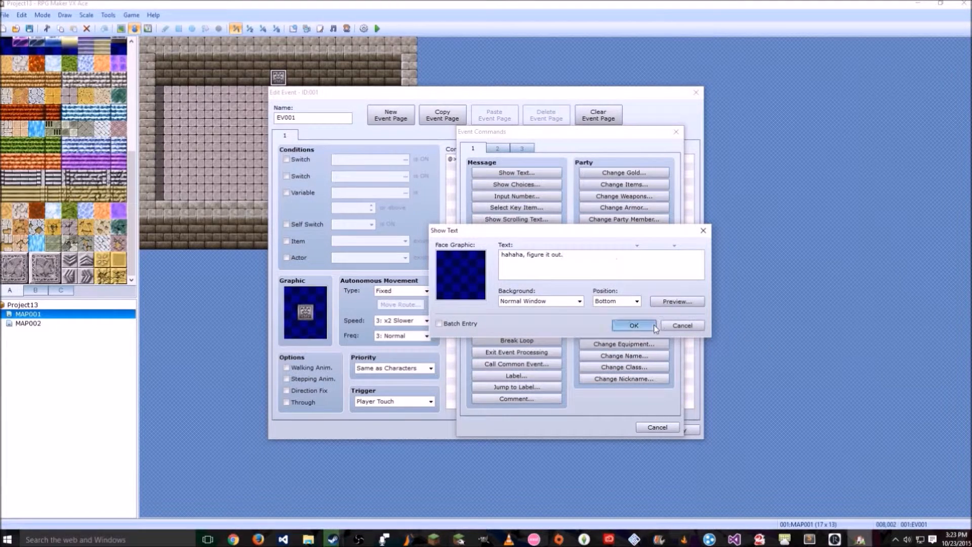
pyautogui.click(633, 325)
pyautogui.click(581, 429)
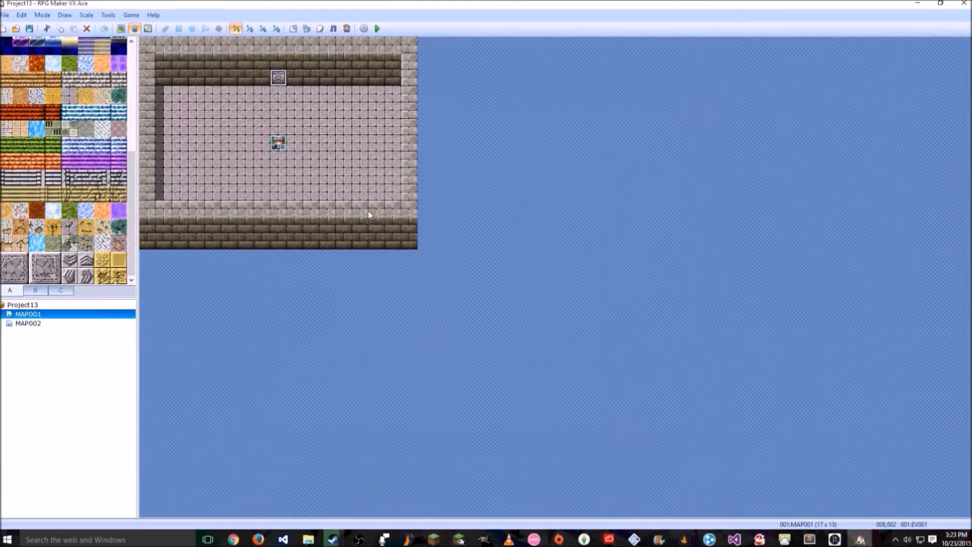
pyautogui.doubleClick(169, 93)
pyautogui.press('Escape')
pyautogui.rightClick(168, 93)
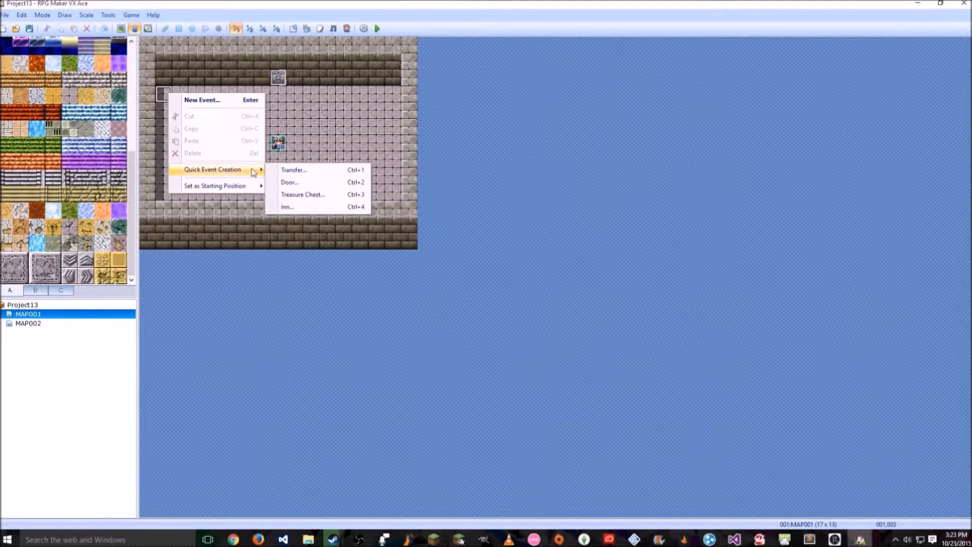
pyautogui.click(164, 80)
# Create an event named "red" at (001,003) in MAP001 using the red floor button graphic from !Switch1
pyautogui.doubleClick(163, 95)
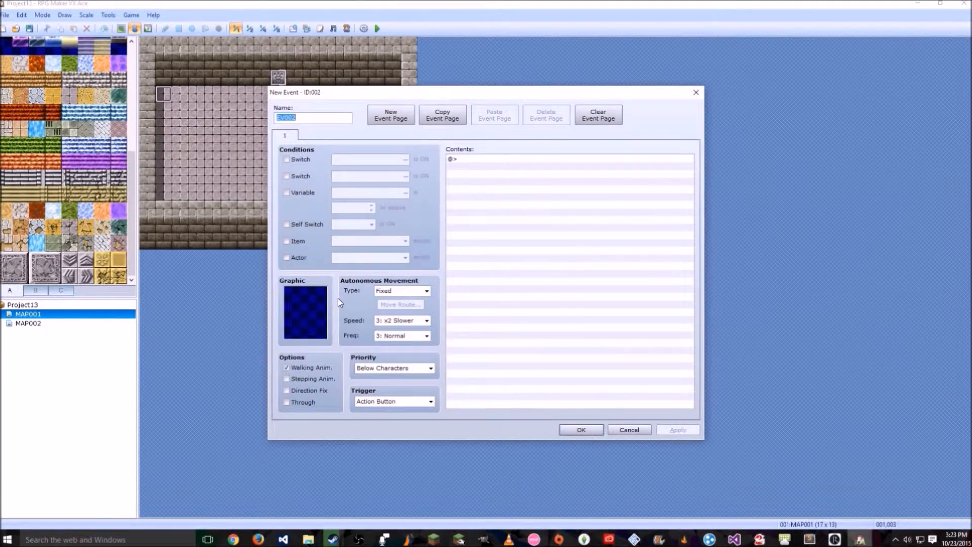
pyautogui.doubleClick(294, 310)
pyautogui.scroll(-7, 350, 256)
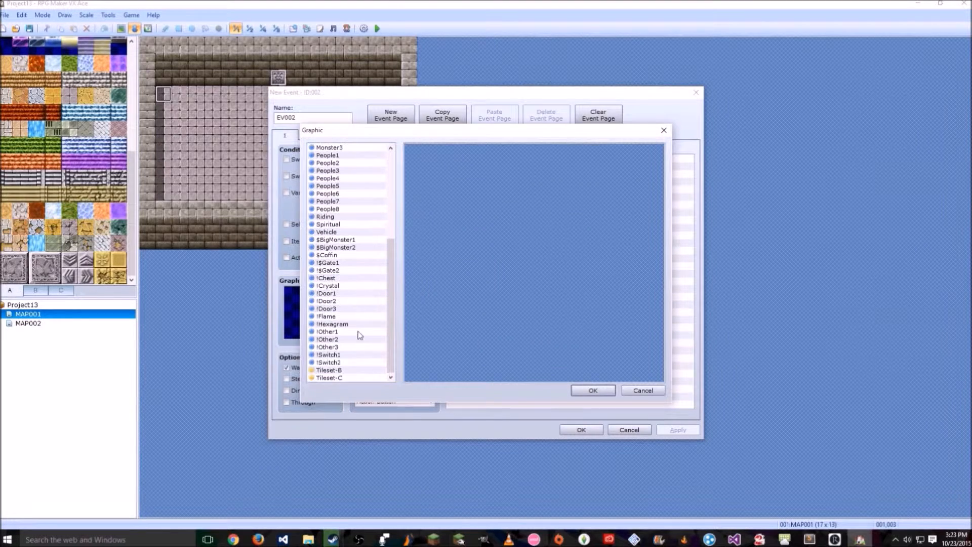
pyautogui.click(357, 355)
pyautogui.doubleClick(411, 218)
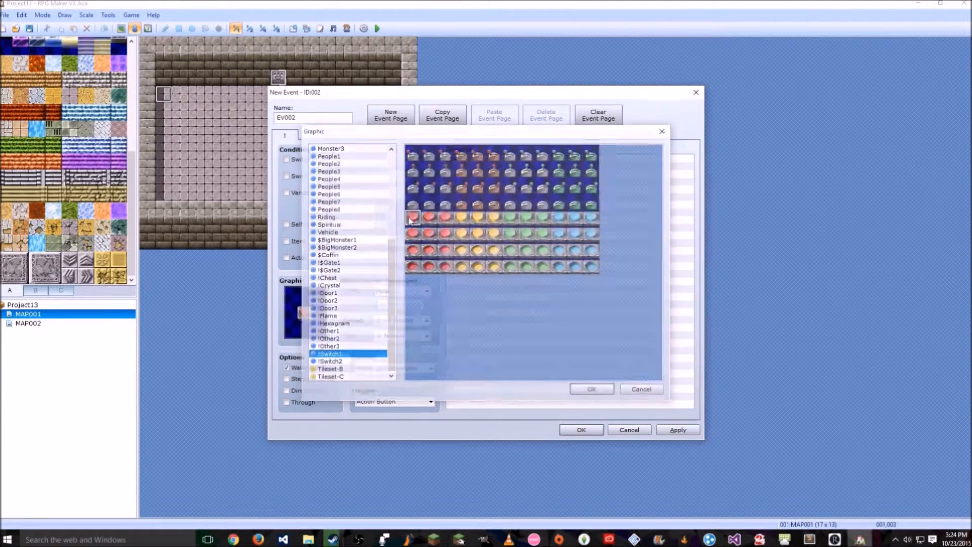
pyautogui.doubleClick(326, 121)
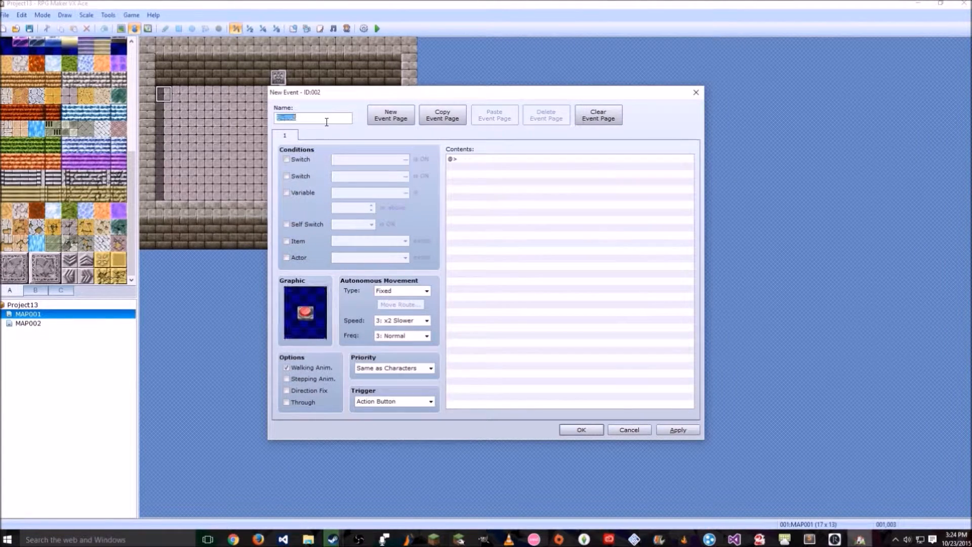
pyautogui.write('red')
pyautogui.click(581, 430)
# Copy the red button event into the other three floor corners of the MAP001 room
pyautogui.hotkey('ctrl', 'c')
pyautogui.click(165, 192)
pyautogui.hotkey('ctrl', 'v')
pyautogui.click(392, 99)
pyautogui.hotkey('ctrl', 'v')
pyautogui.click(394, 189)
pyautogui.hotkey('ctrl', 'v')
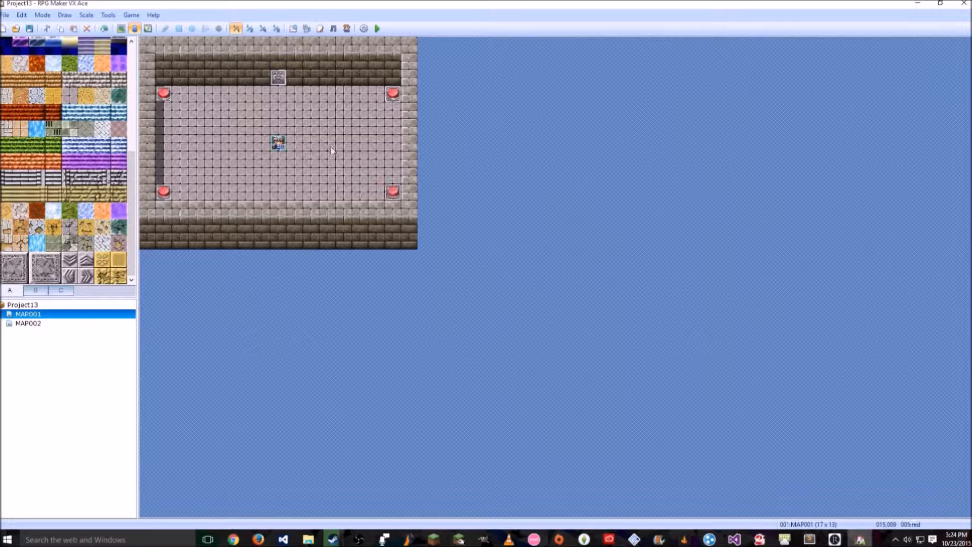
# Change the lower-left corner event (001,009) to the yellow floor button graphic and name it "yellow"
pyautogui.doubleClick(164, 191)
pyautogui.doubleClick(303, 312)
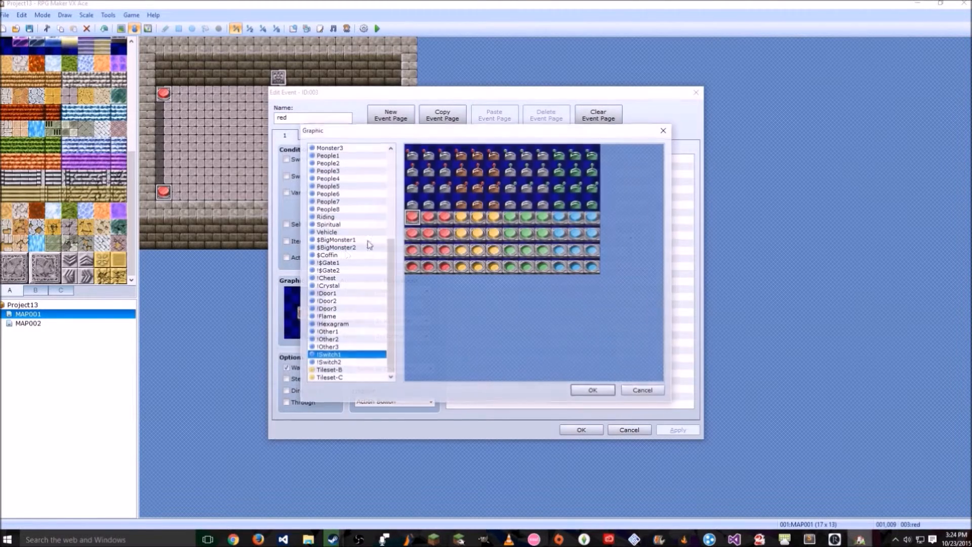
pyautogui.click(460, 222)
pyautogui.click(591, 390)
pyautogui.doubleClick(316, 118)
pyautogui.write('yellow')
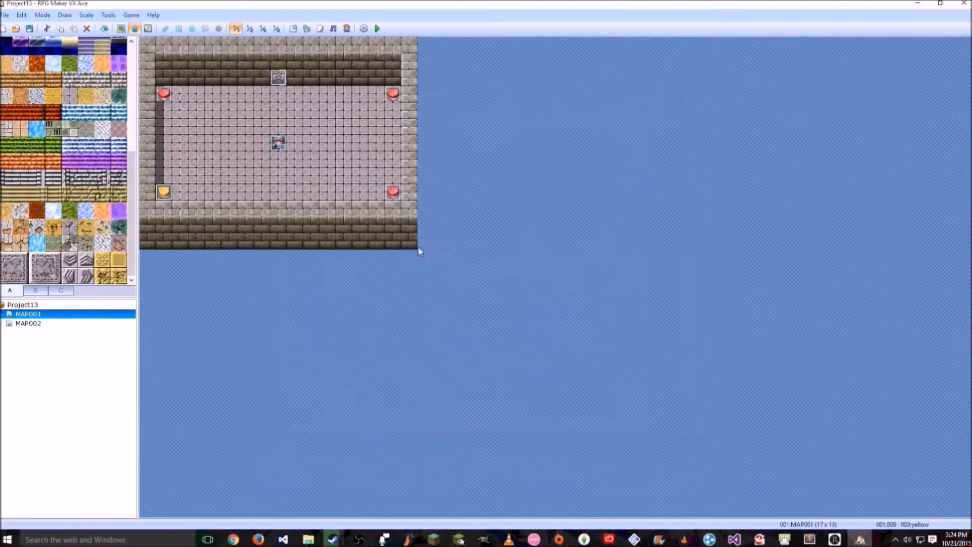
# Change the lower-right corner event (015,009) to the green floor button graphic and name it "green"
pyautogui.doubleClick(393, 192)
pyautogui.doubleClick(306, 311)
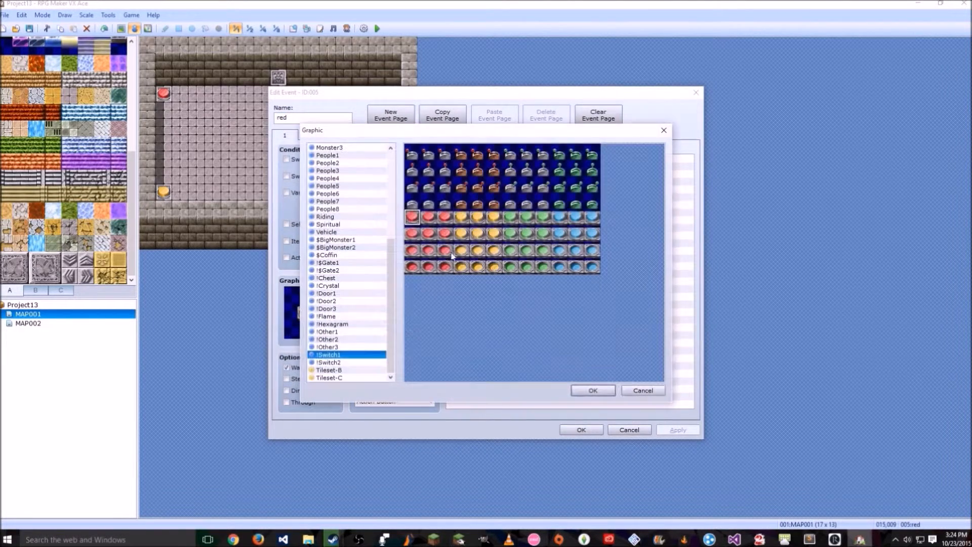
pyautogui.doubleClick(512, 218)
pyautogui.doubleClick(281, 118)
pyautogui.write('green')
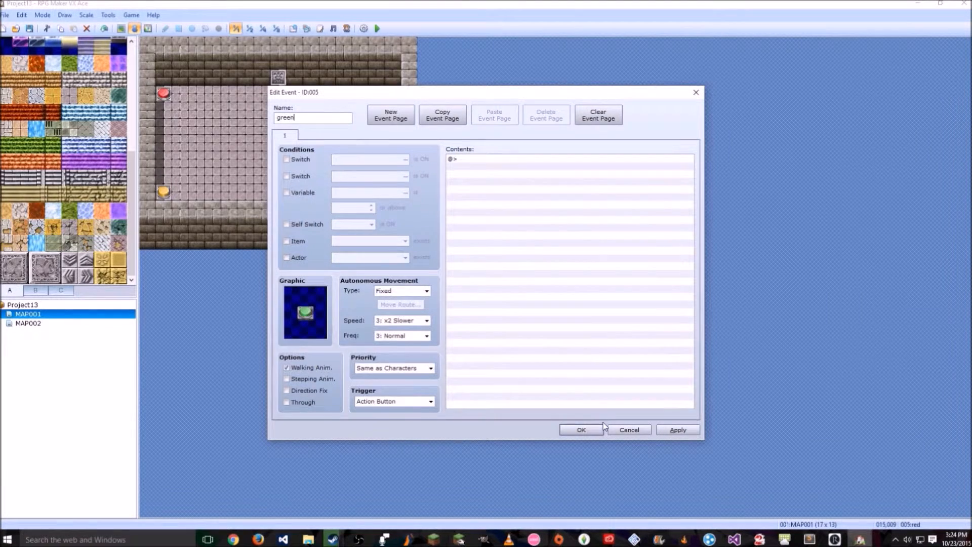
pyautogui.click(581, 429)
# Rename the upper-right corner event (015,003) as "blue" and give it the blue floor button graphic
pyautogui.doubleClick(398, 93)
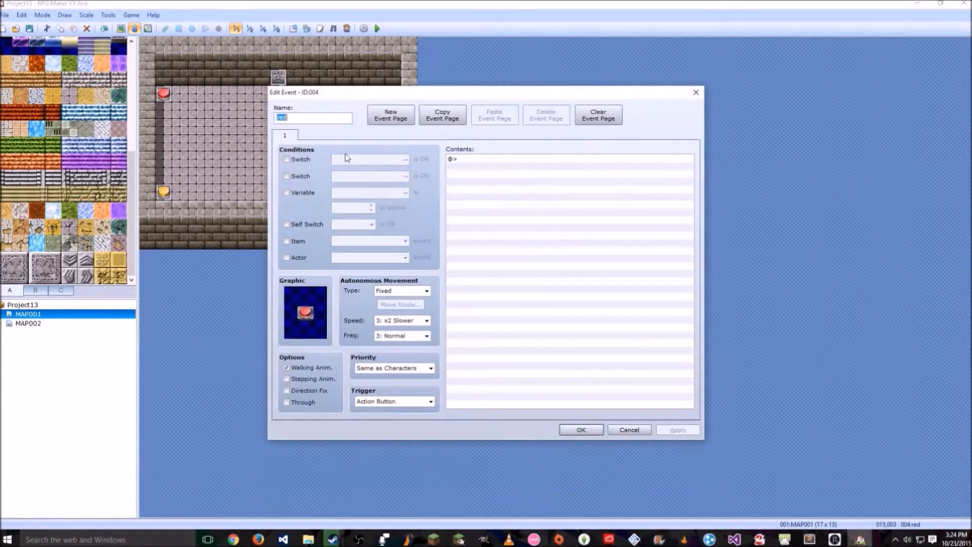
pyautogui.write('blue')
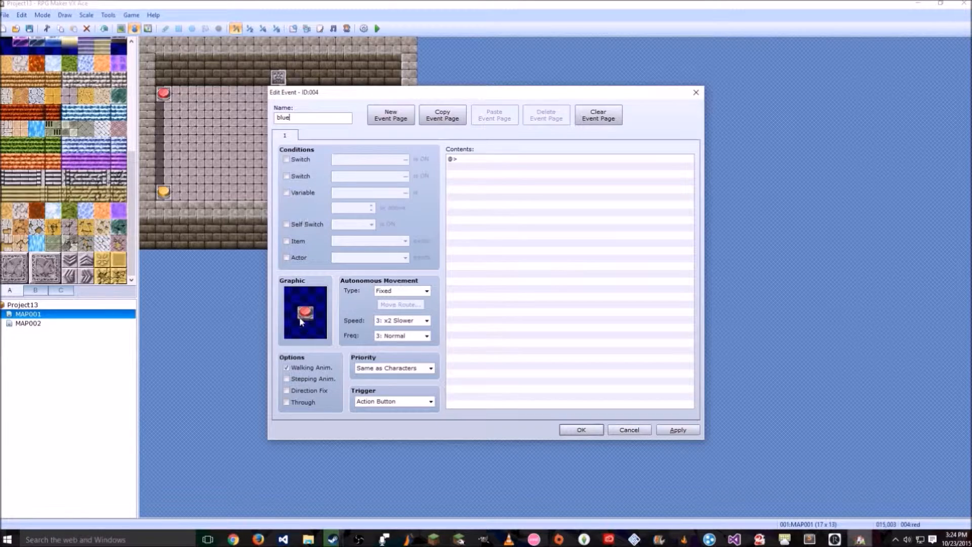
pyautogui.doubleClick(300, 319)
pyautogui.click(560, 218)
pyautogui.click(593, 390)
pyautogui.click(586, 430)
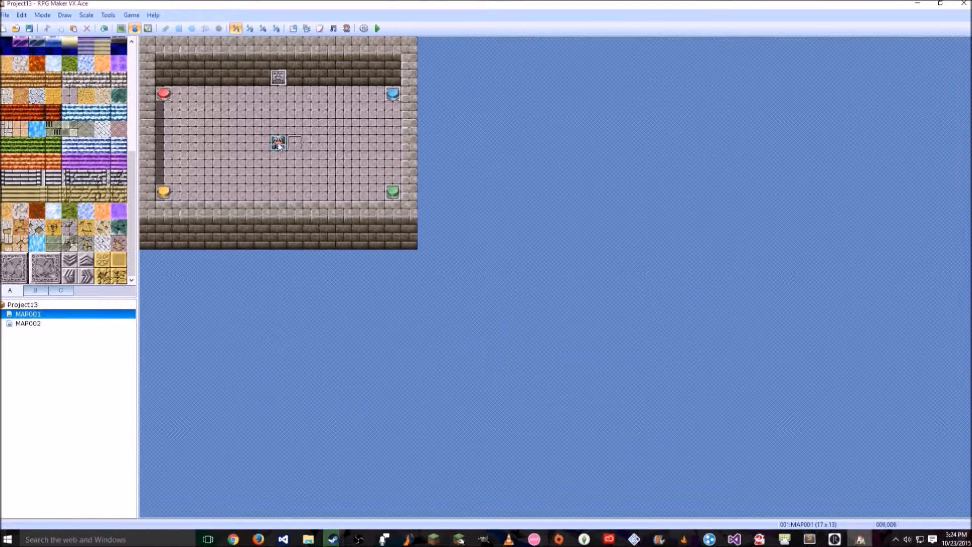
# Start a new event at (007,005) with a Control Switches command, and name switch 0002 "startgame"
pyautogui.click(258, 128)
pyautogui.doubleClick(269, 129)
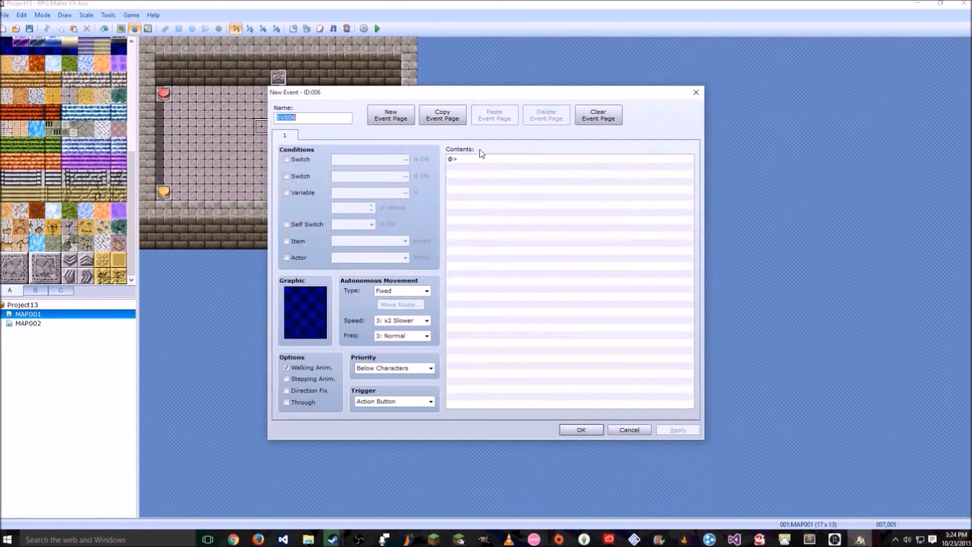
pyautogui.doubleClick(489, 158)
pyautogui.press('Escape')
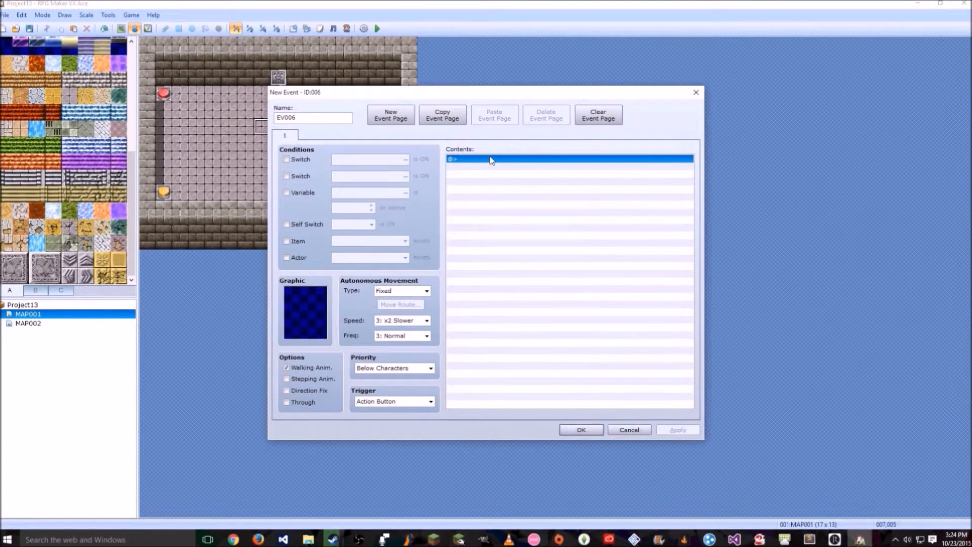
pyautogui.doubleClick(471, 156)
pyautogui.click(515, 251)
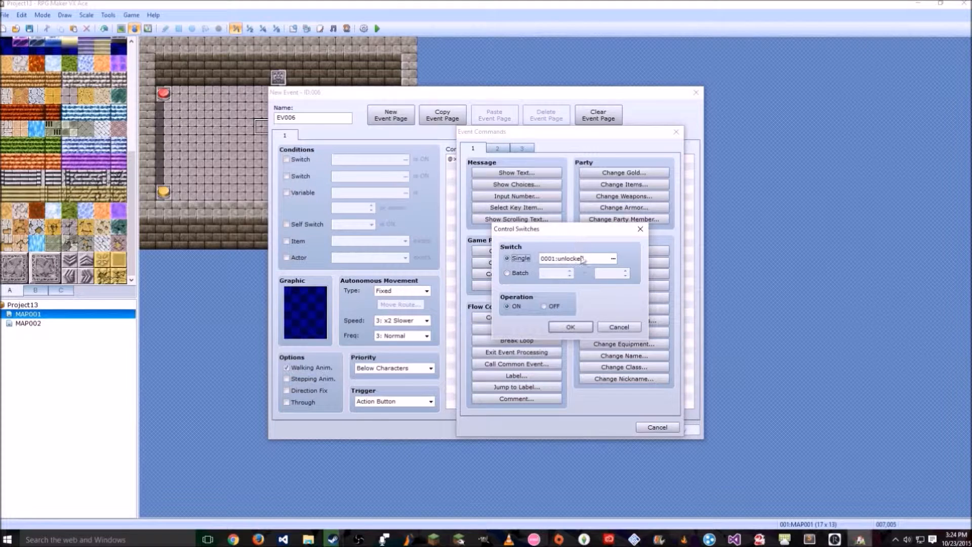
pyautogui.click(582, 259)
pyautogui.click(608, 205)
pyautogui.click(600, 358)
pyautogui.write('st')
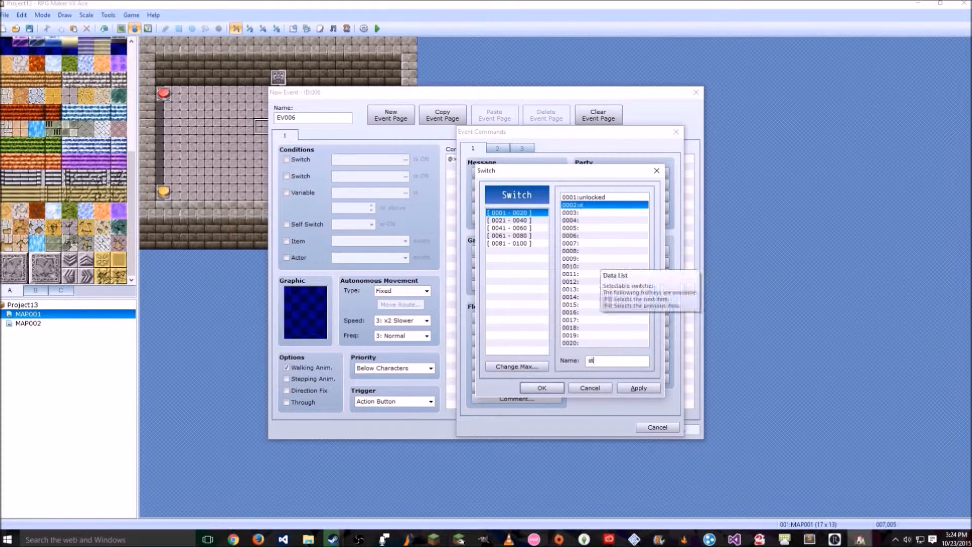
pyautogui.write('artgame')
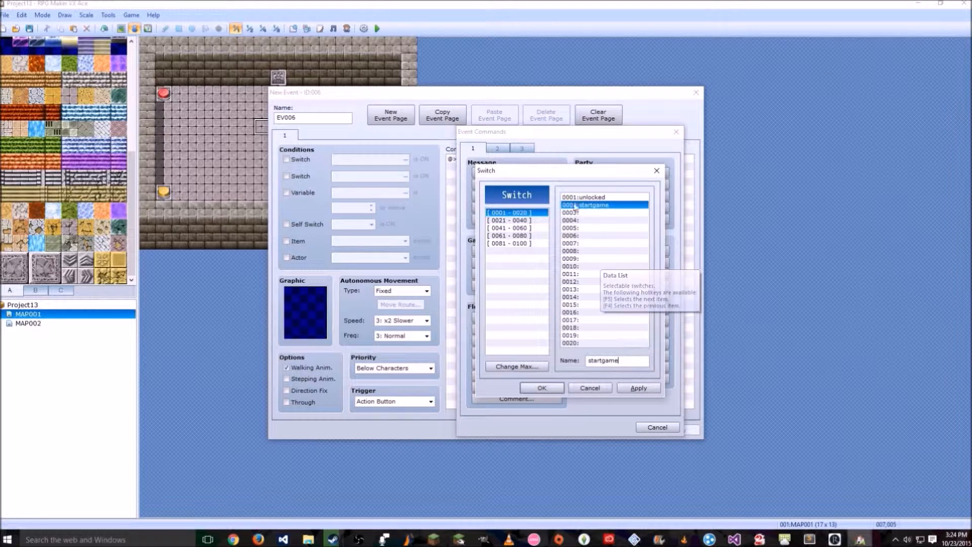
# Name switch 0003 "red", switch 0004 "yellow" and switch 0005 "green"
pyautogui.click(602, 213)
pyautogui.write('red')
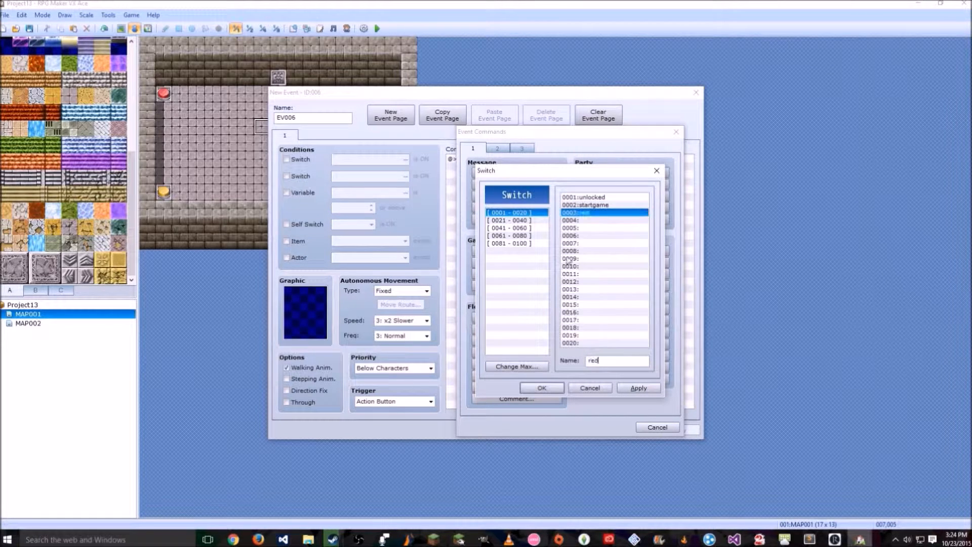
pyautogui.click(595, 221)
pyautogui.write('ywlloe')
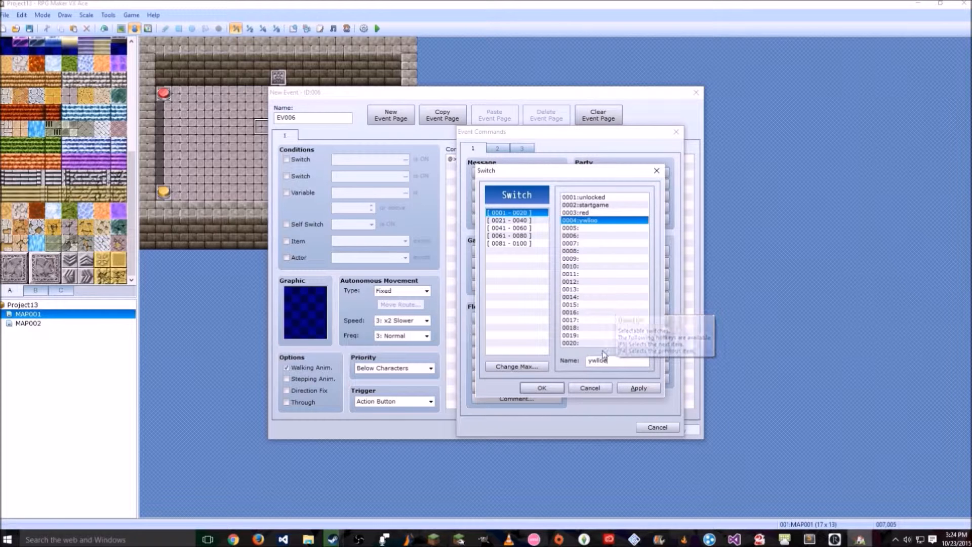
pyautogui.press('BackSpace')
pyautogui.press('BackSpace')
pyautogui.press('BackSpace')
pyautogui.press('BackSpace')
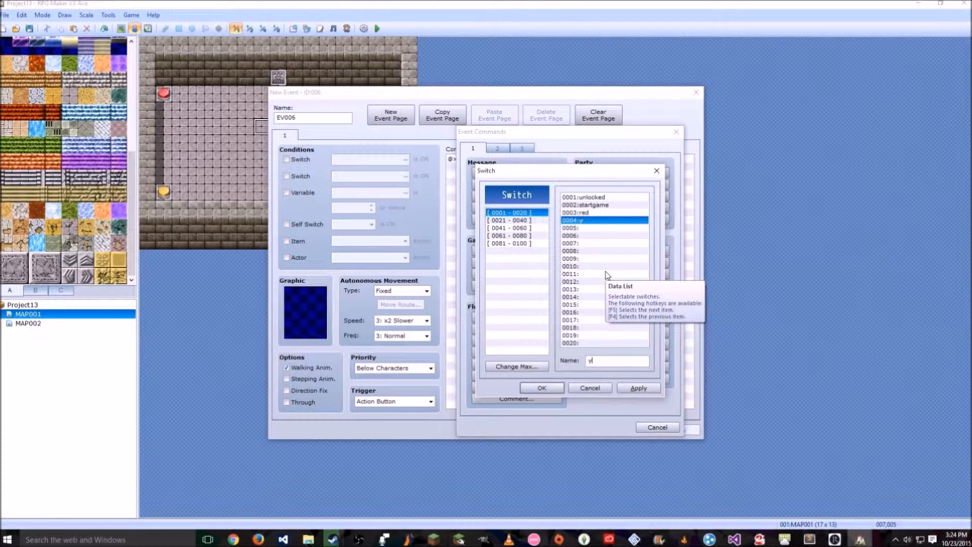
pyautogui.write('ellow')
pyautogui.click(587, 228)
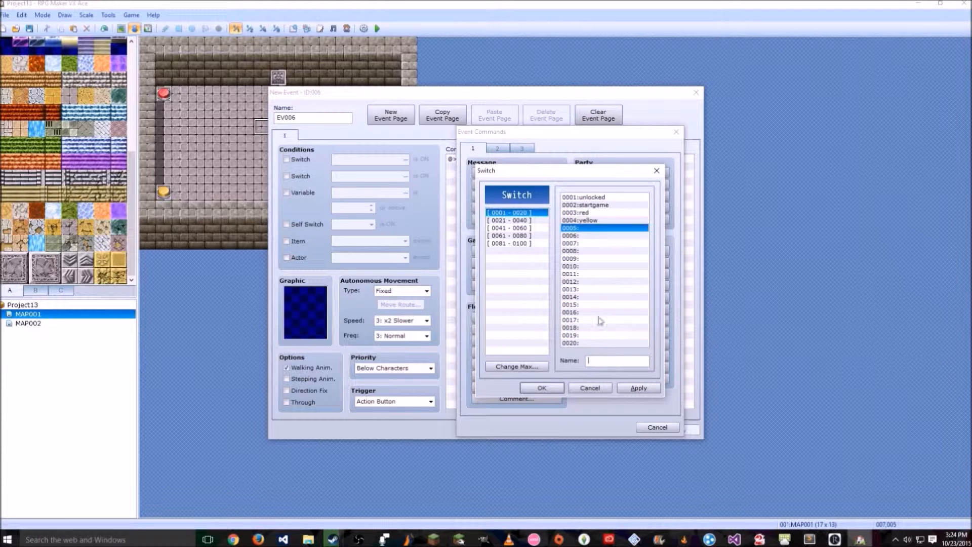
pyautogui.write('green')
# Name switch 0006 "blue" and clear that name again
pyautogui.click(616, 236)
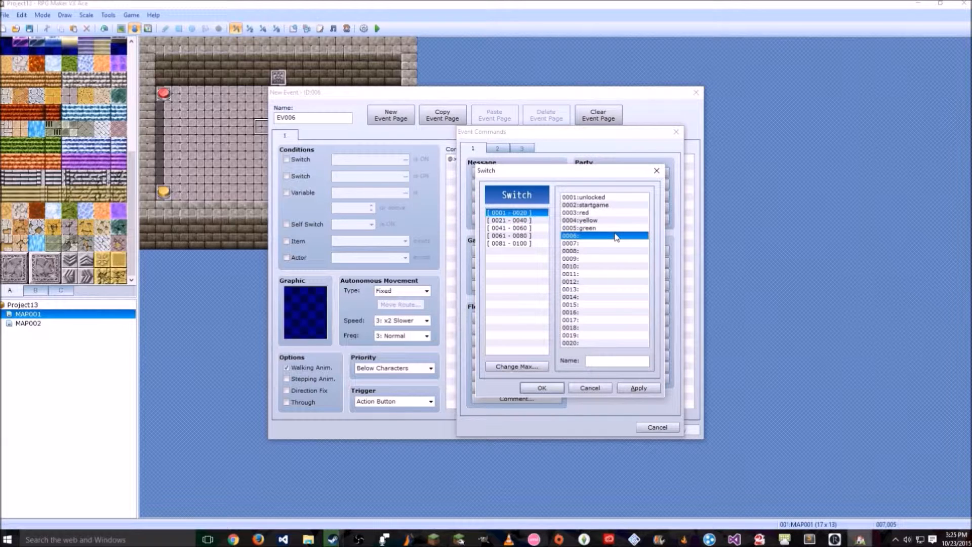
pyautogui.click(613, 359)
pyautogui.write('blue')
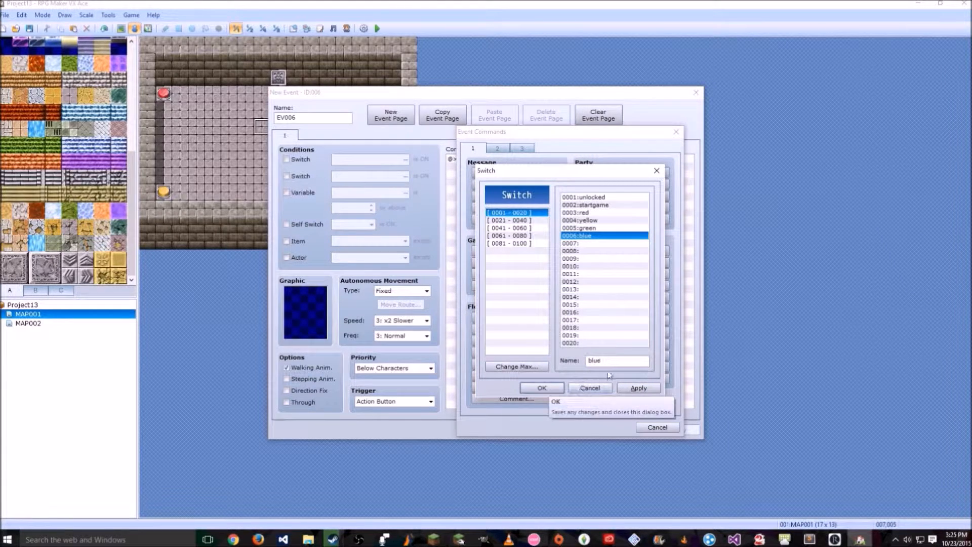
pyautogui.doubleClick(593, 361)
pyautogui.press('BackSpace')
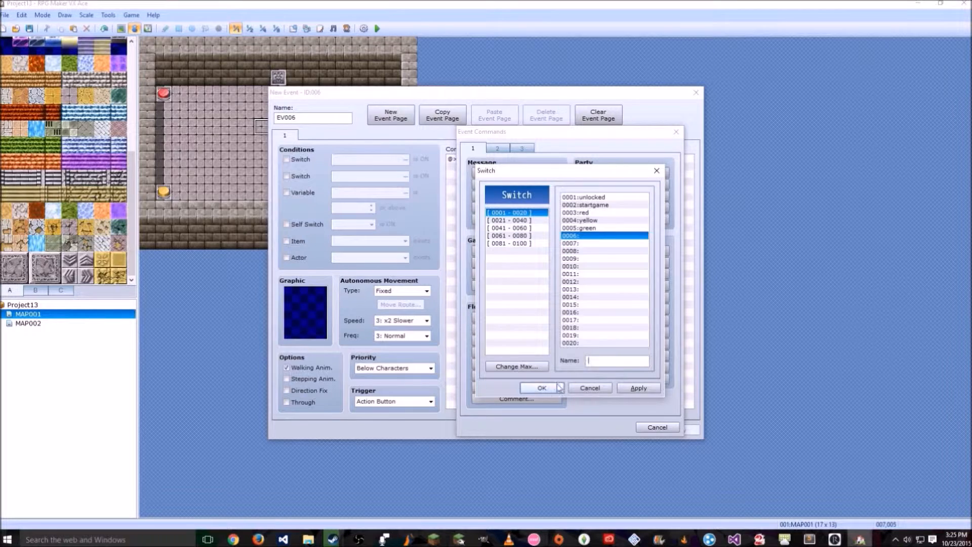
# Set the new event's Control Switches command to turn switch 0002:startgame ON
pyautogui.click(542, 388)
pyautogui.click(576, 259)
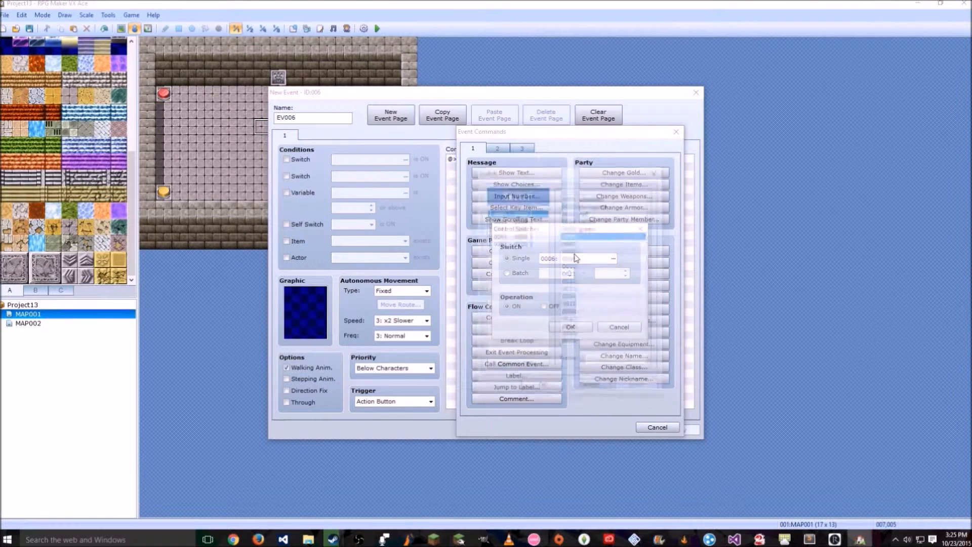
pyautogui.doubleClick(588, 205)
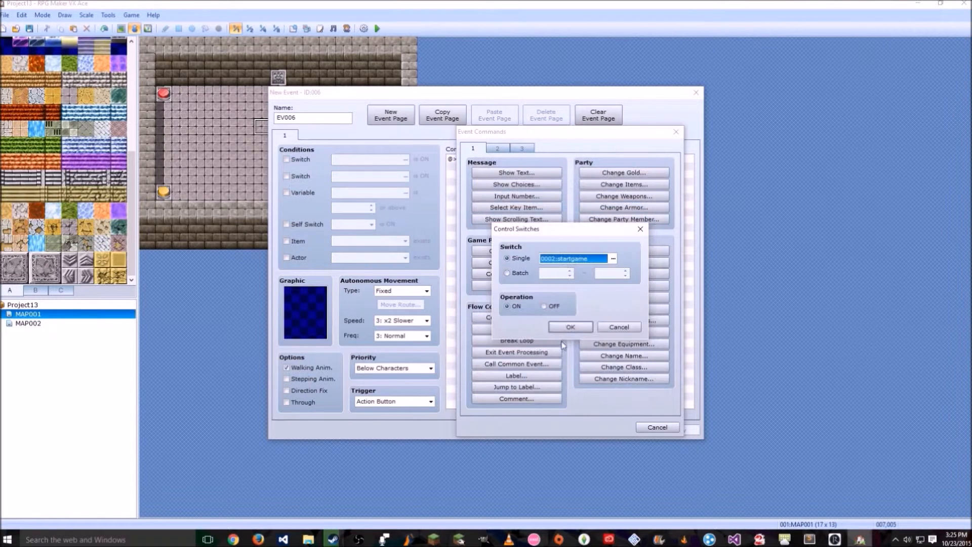
pyautogui.click(560, 335)
# Add a command turning self switch A ON, and a second event page conditioned on Self Switch A
pyautogui.doubleClick(494, 175)
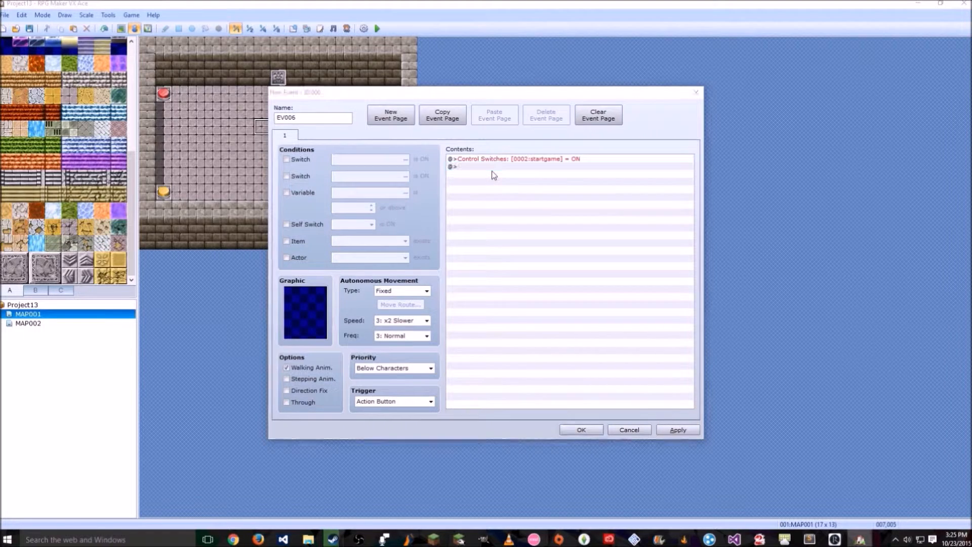
pyautogui.click(524, 277)
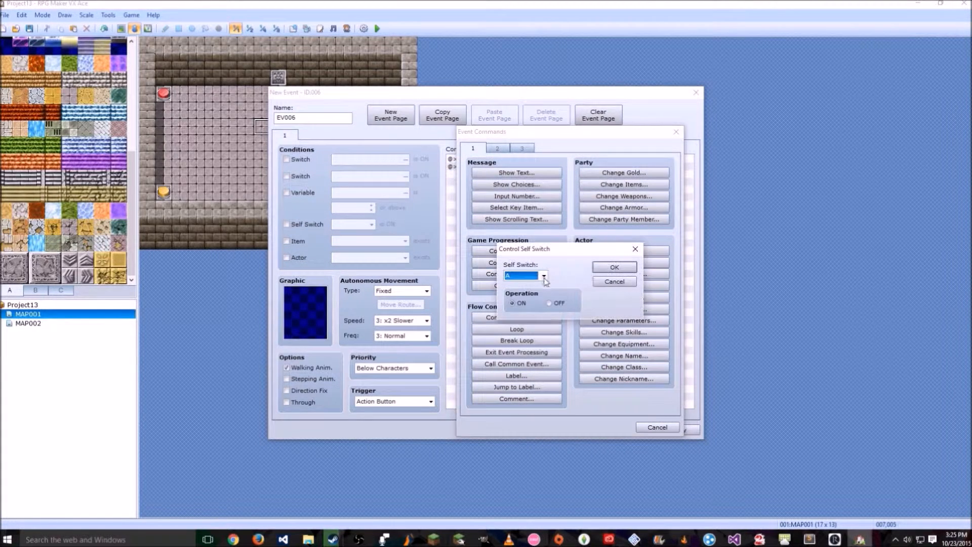
pyautogui.click(614, 264)
pyautogui.click(403, 121)
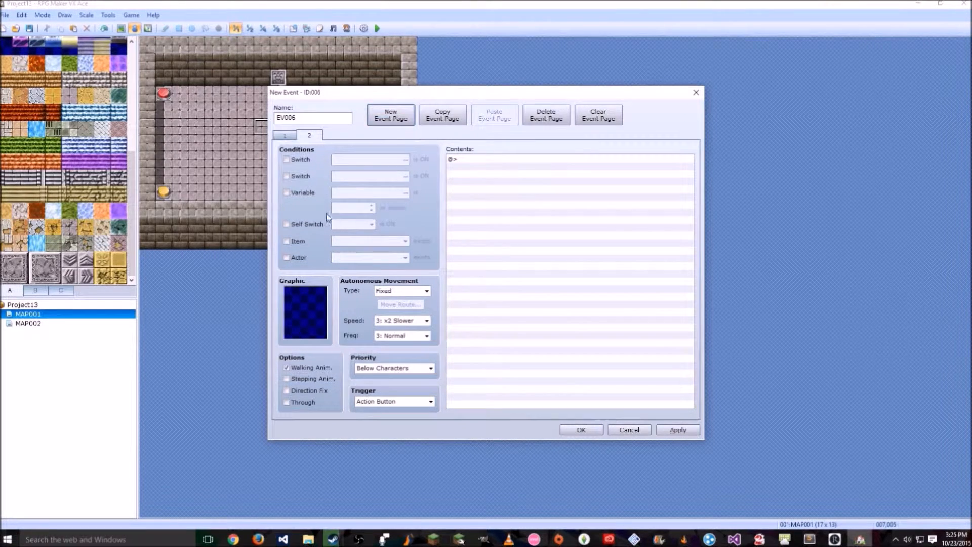
pyautogui.click(309, 224)
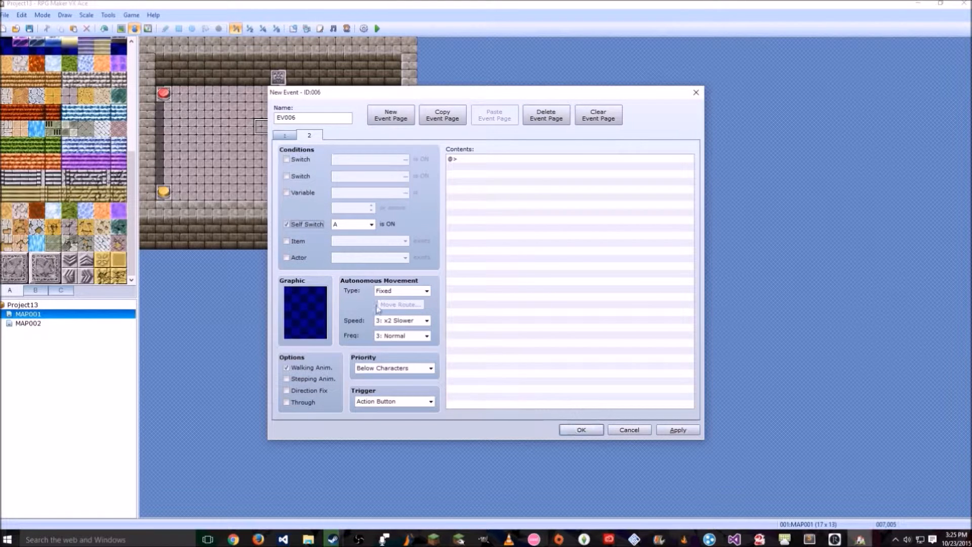
# Set the trigger of the new event's first page to Parallel Process and save the event
pyautogui.click(288, 135)
pyautogui.click(400, 401)
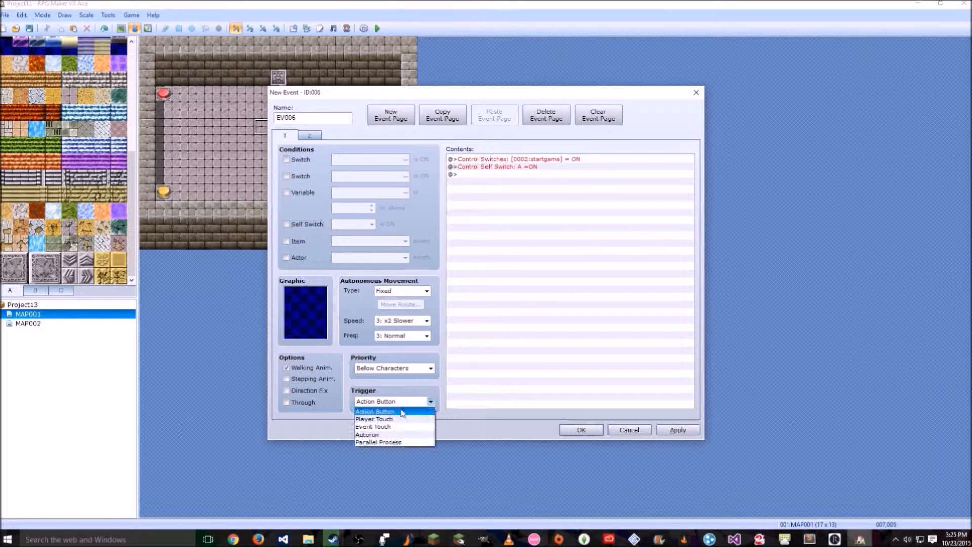
pyautogui.click(400, 442)
pyautogui.click(581, 429)
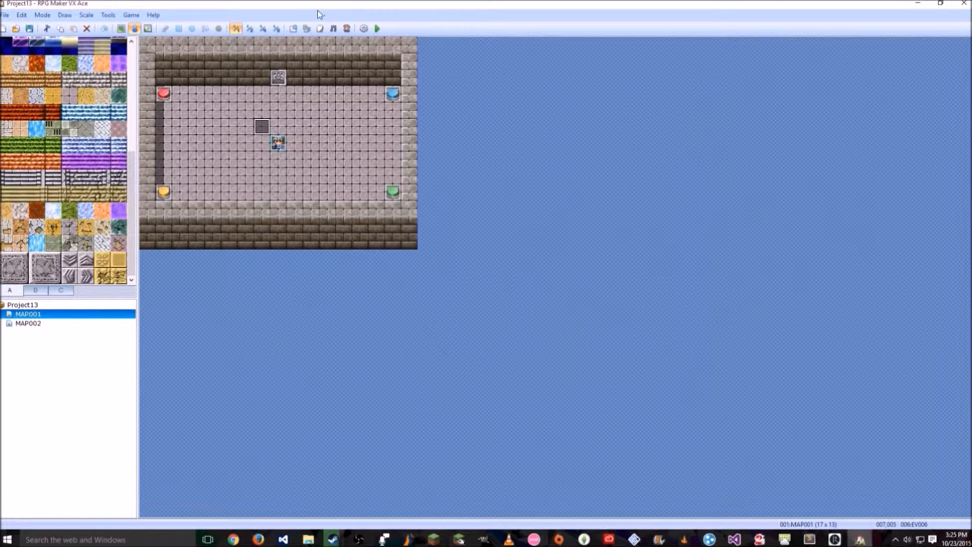
# Name common event 001 "main game loop" and make it a Parallel Process conditioned on switch 0002:startgame
pyautogui.click(293, 32)
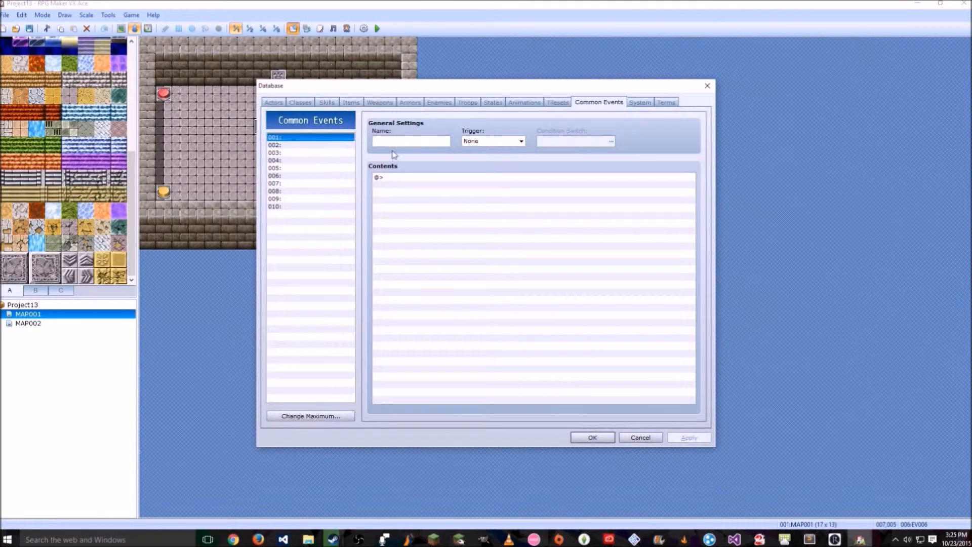
pyautogui.click(379, 142)
pyautogui.write('m')
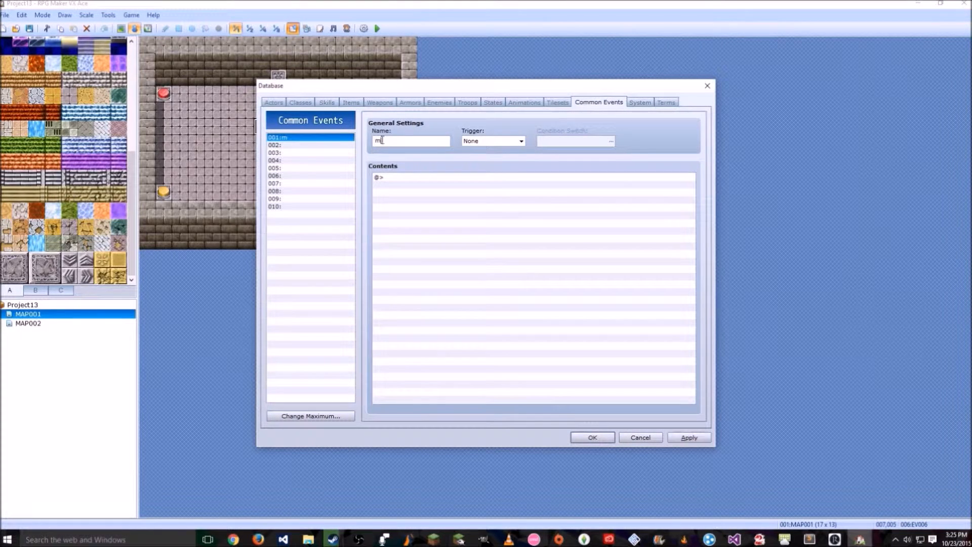
pyautogui.write('ain game loop')
pyautogui.click(494, 142)
pyautogui.click(503, 167)
pyautogui.click(578, 144)
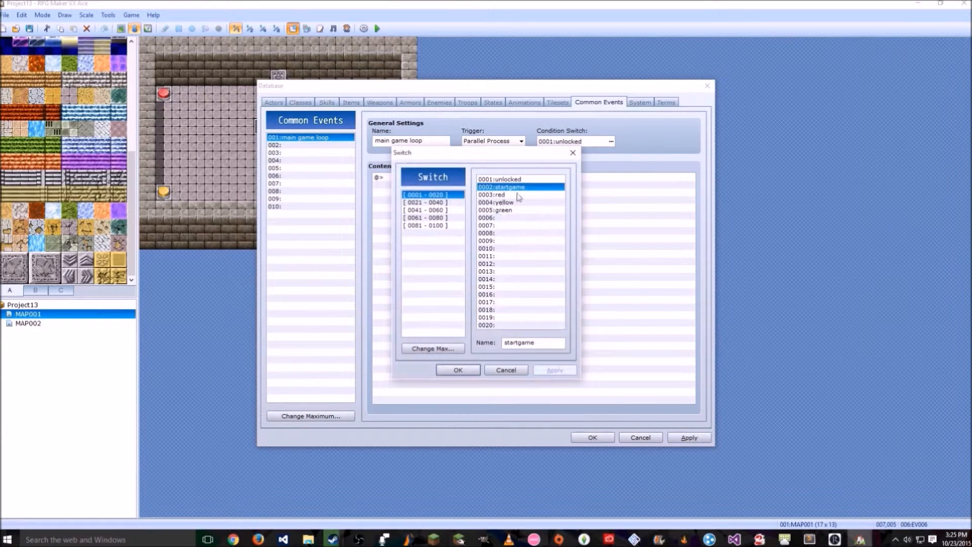
pyautogui.doubleClick(521, 188)
# Add a conditional branch to the main game loop that checks whether switch 0006, named "posioned", is ON
pyautogui.doubleClick(419, 177)
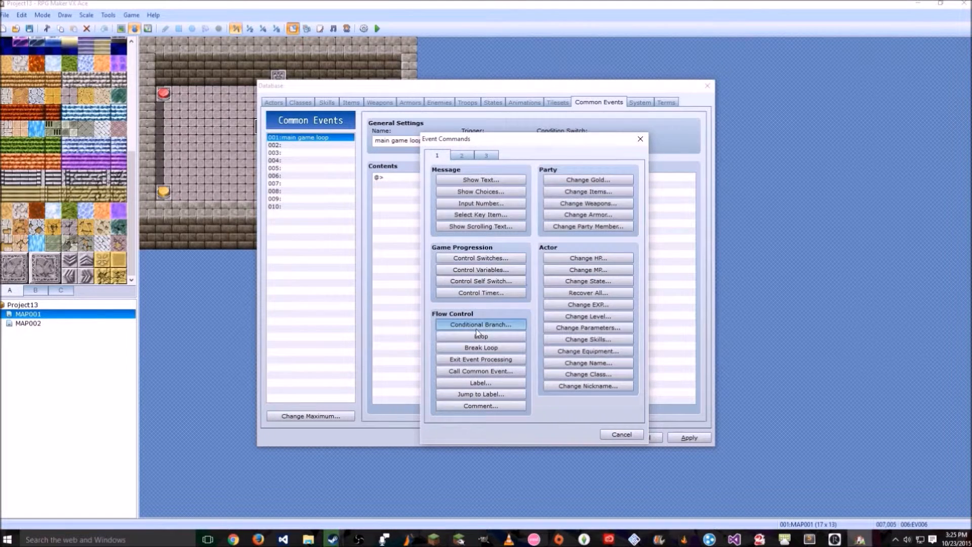
pyautogui.click(476, 328)
pyautogui.click(536, 228)
pyautogui.click(566, 242)
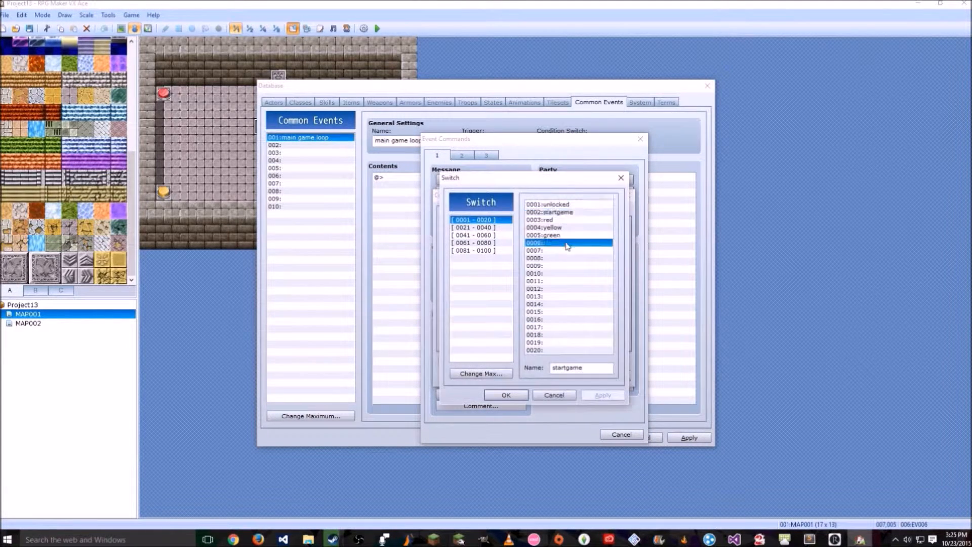
pyautogui.click(568, 369)
pyautogui.write('posion')
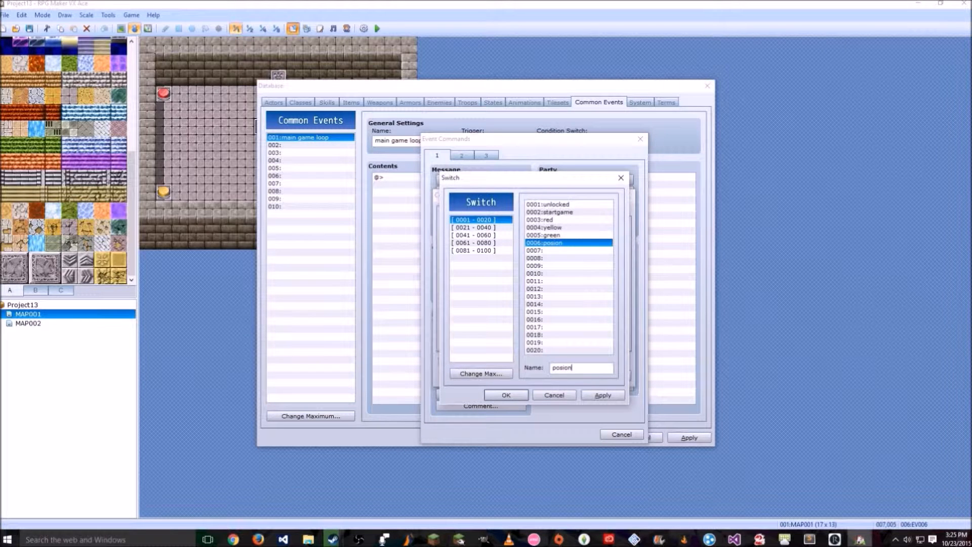
pyautogui.click(506, 395)
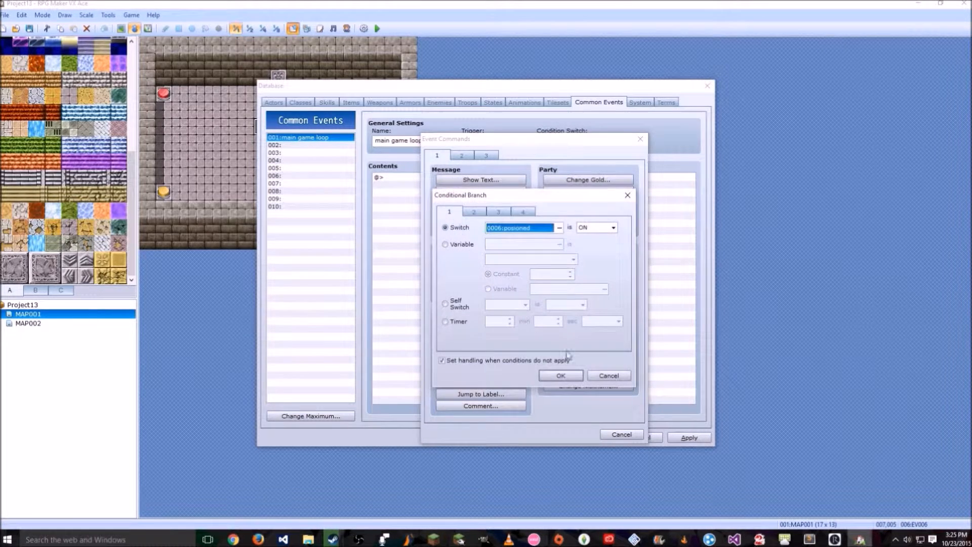
pyautogui.click(560, 375)
# Inside the conditional branch, add a Change HP command that decreases the entire party's HP by 5
pyautogui.doubleClick(476, 186)
pyautogui.click(588, 258)
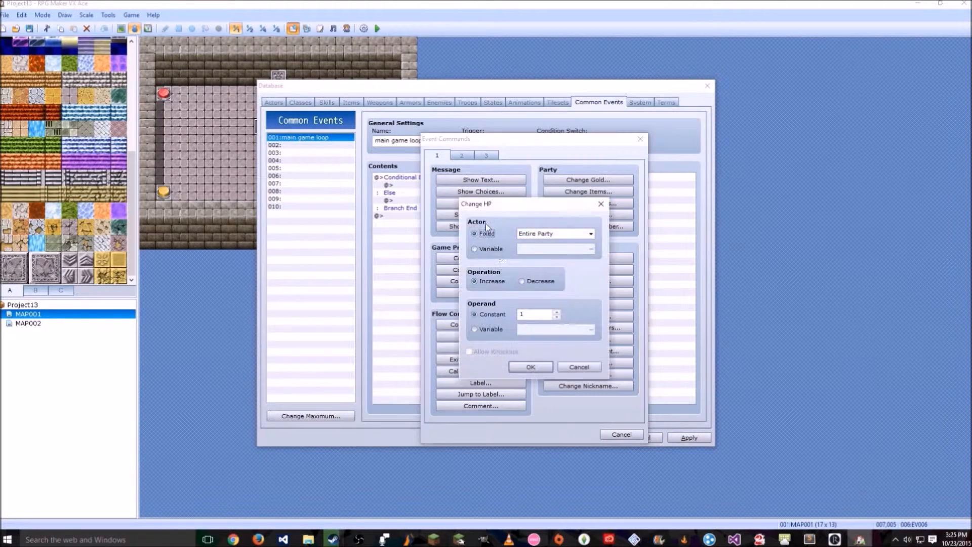
pyautogui.click(537, 281)
pyautogui.doubleClick(527, 314)
pyautogui.write('5')
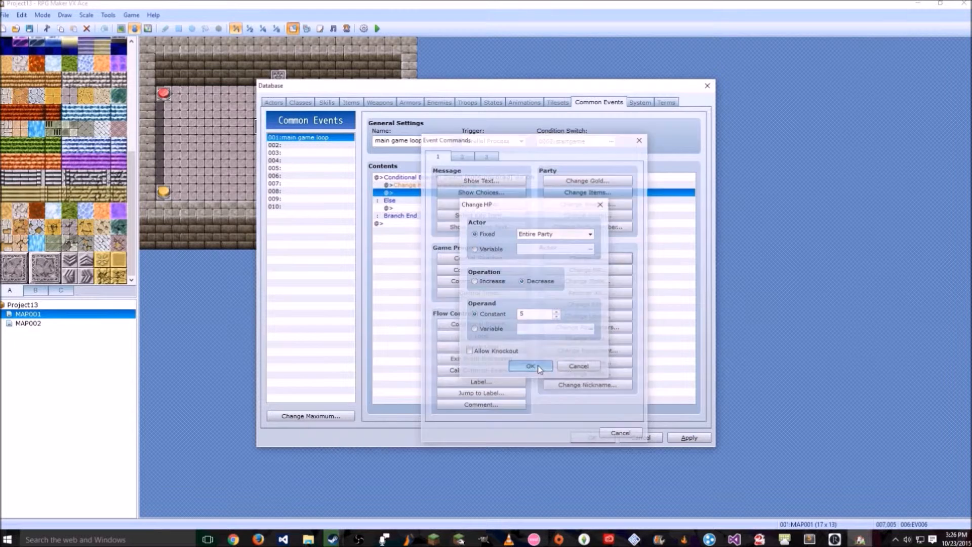
pyautogui.click(540, 369)
# Add a Wait command of 300 frames below the Change HP command in the branch
pyautogui.doubleClick(443, 192)
pyautogui.click(478, 182)
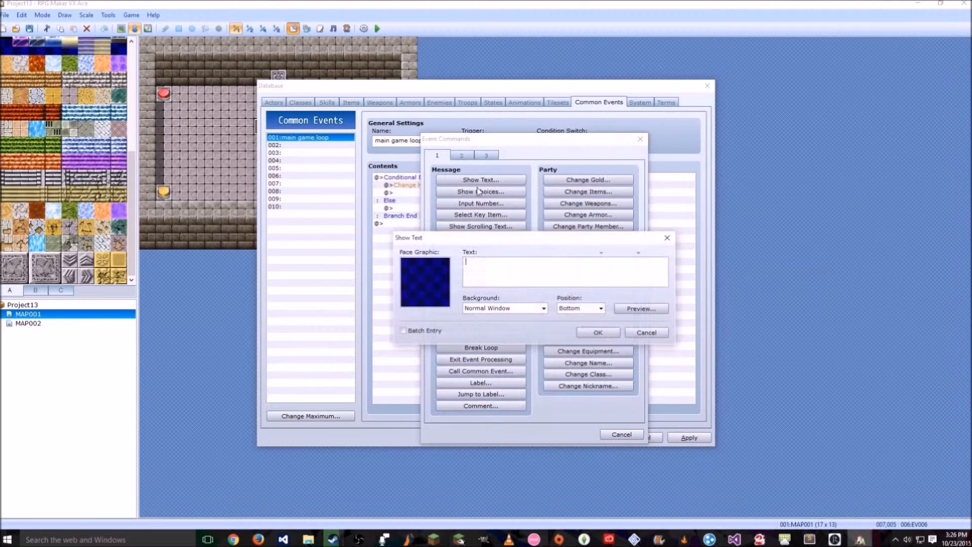
pyautogui.press('Escape')
pyautogui.click(461, 155)
pyautogui.click(485, 155)
pyautogui.click(461, 155)
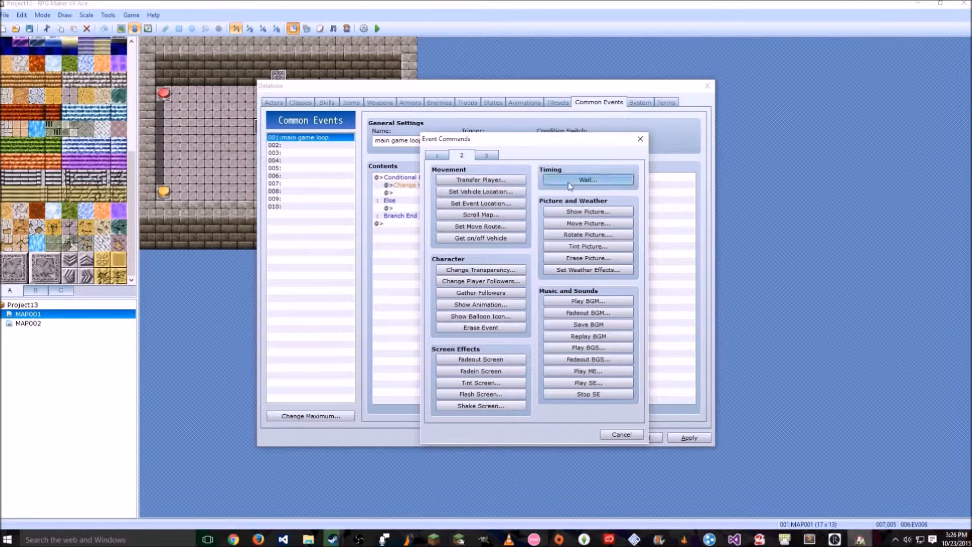
pyautogui.click(588, 180)
pyautogui.write('300')
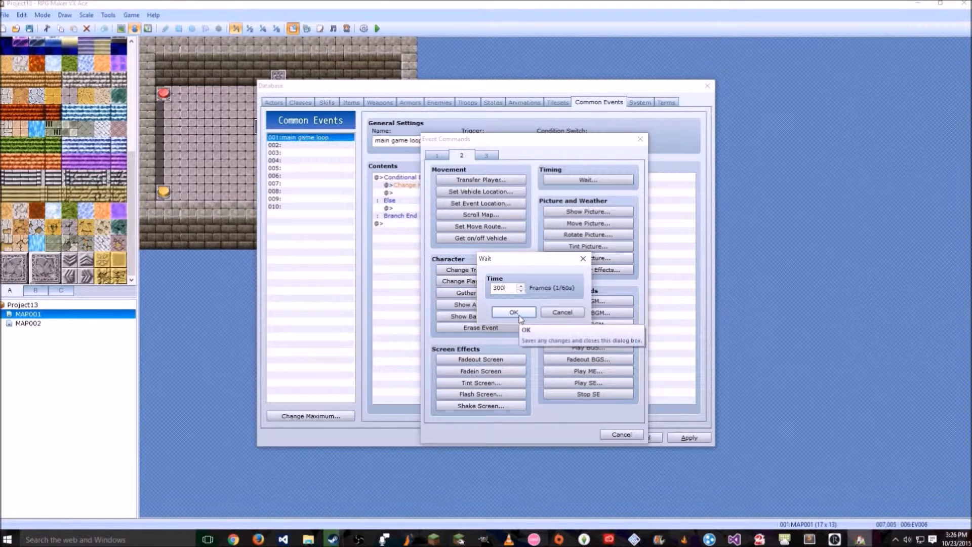
pyautogui.click(519, 314)
# Move the 300-frame Wait command above the conditional branch and save the common event
pyautogui.click(442, 179)
pyautogui.click(511, 224)
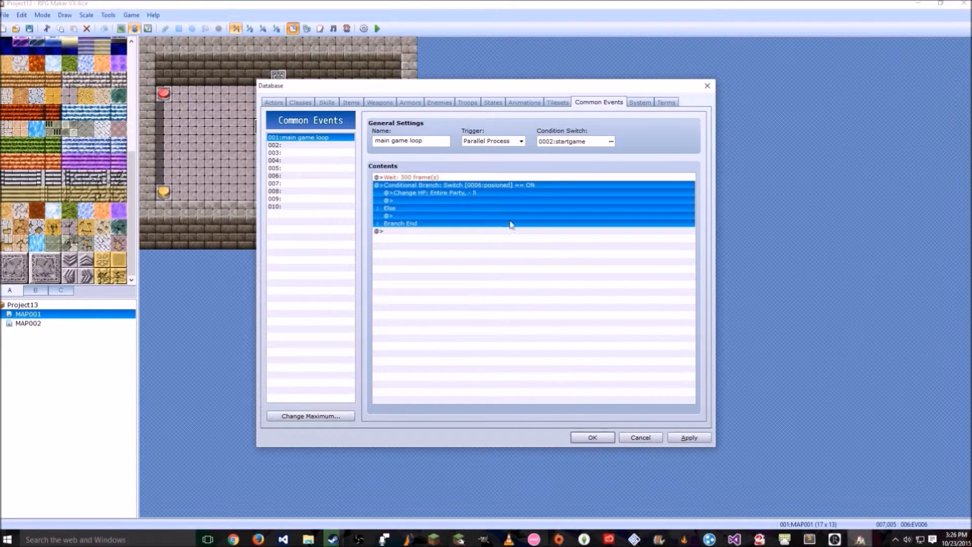
pyautogui.click(466, 194)
pyautogui.click(593, 437)
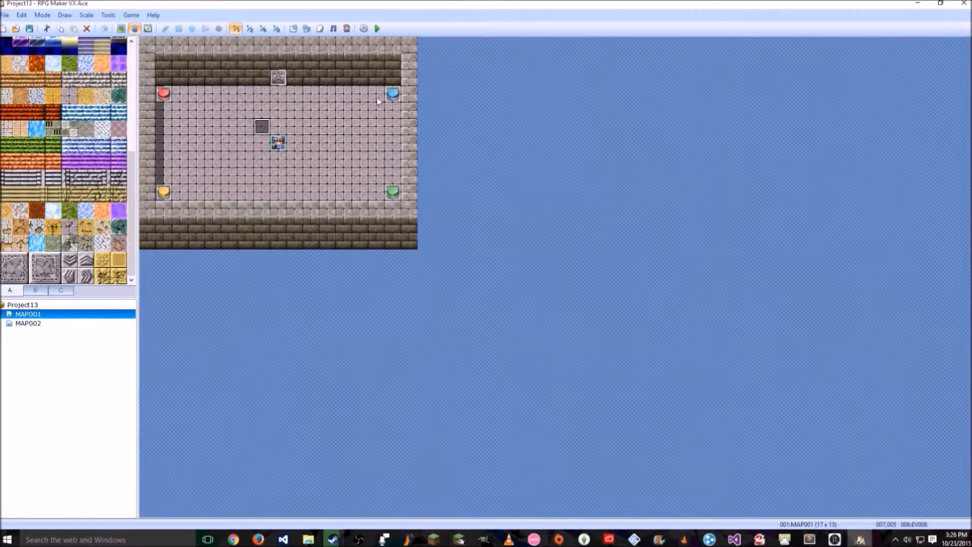
# Add a Control Switches command turning switch 0003:red ON to the red button's event
pyautogui.doubleClick(159, 96)
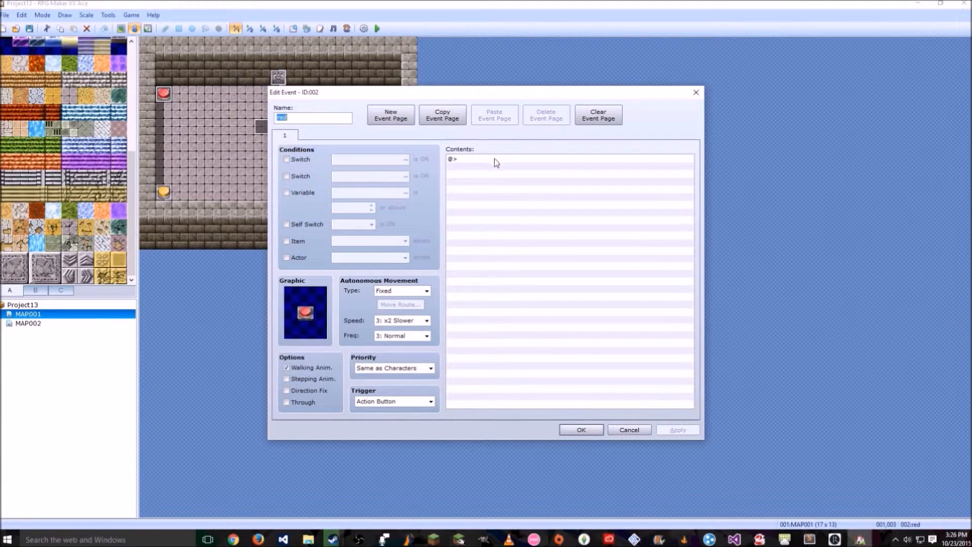
pyautogui.doubleClick(496, 160)
pyautogui.click(480, 149)
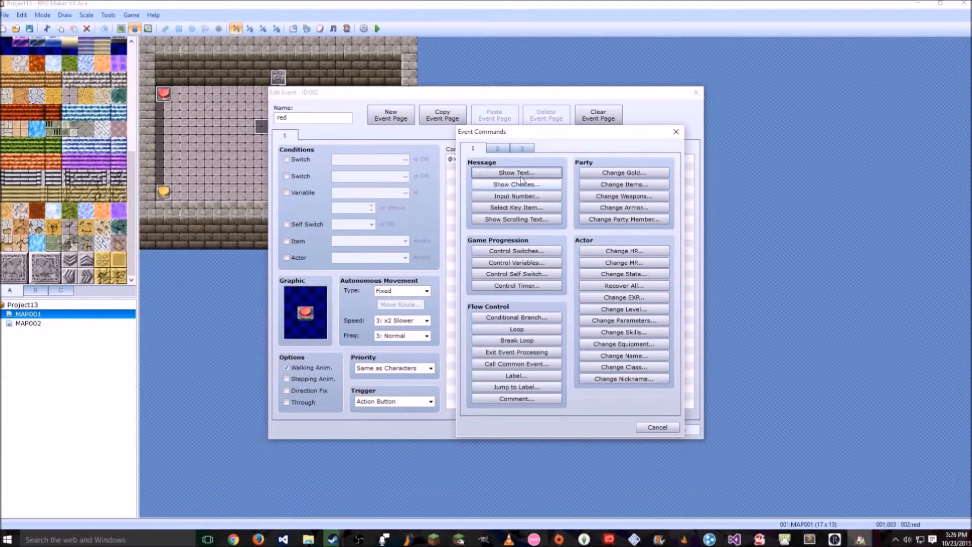
pyautogui.click(517, 250)
pyautogui.click(577, 256)
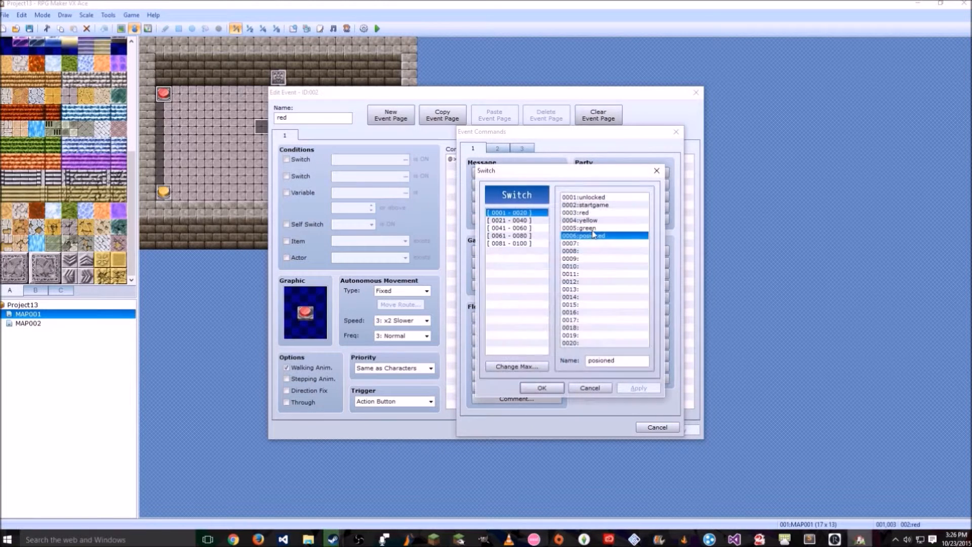
pyautogui.click(582, 204)
pyautogui.click(577, 212)
pyautogui.click(542, 387)
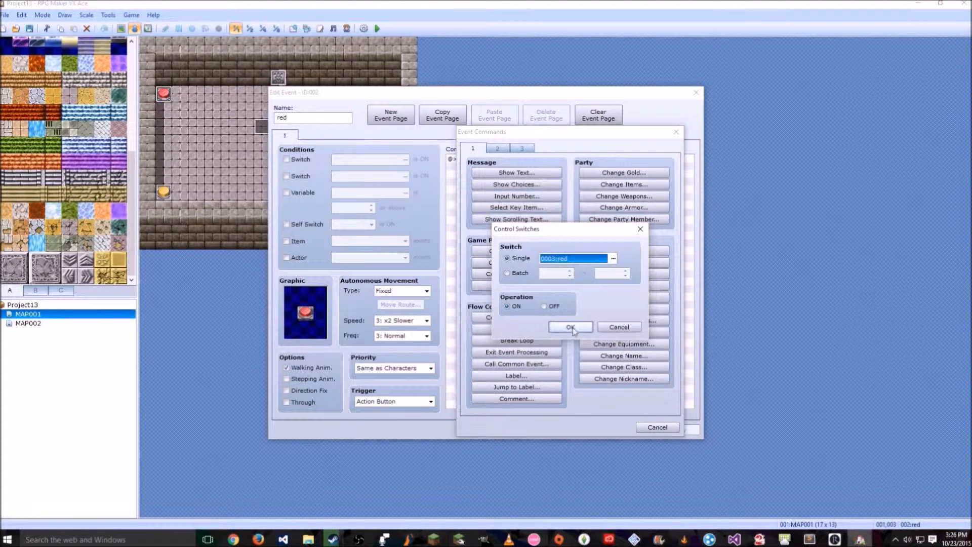
pyautogui.click(571, 328)
pyautogui.click(582, 429)
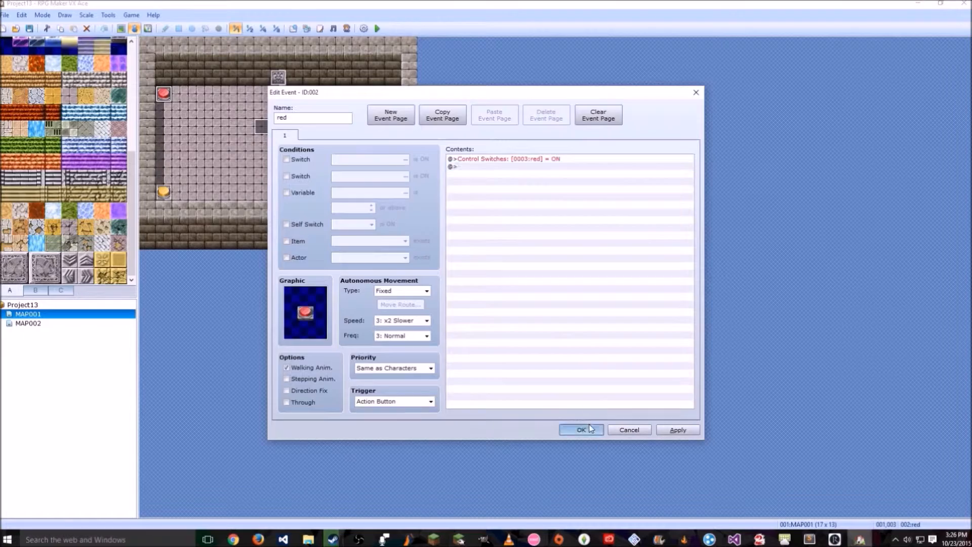
pyautogui.doubleClick(169, 197)
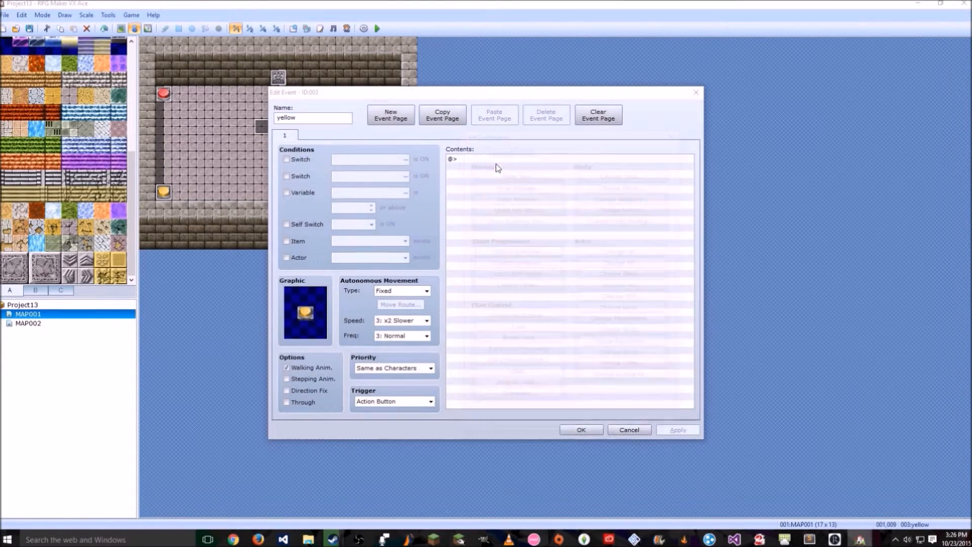
pyautogui.doubleClick(497, 165)
pyautogui.click(539, 253)
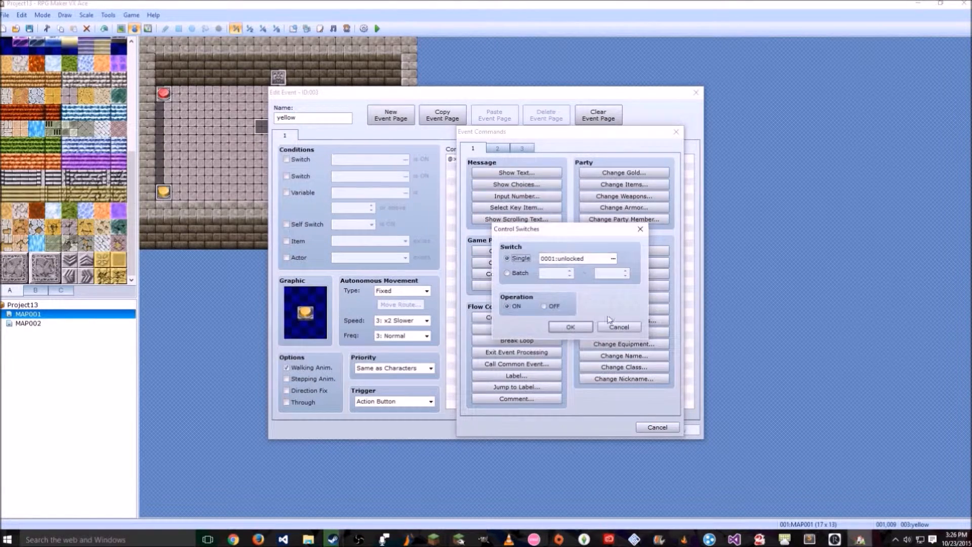
pyautogui.click(619, 329)
pyautogui.click(639, 427)
pyautogui.click(633, 427)
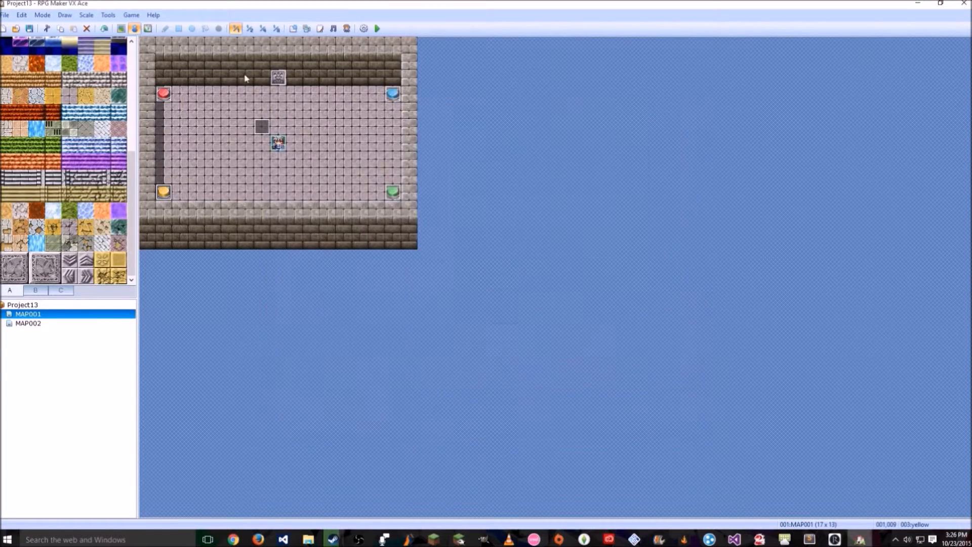
# Copy the door event's "This event" move route into the red button's event, and remove its Through ON command
pyautogui.doubleClick(285, 81)
pyautogui.click(560, 174)
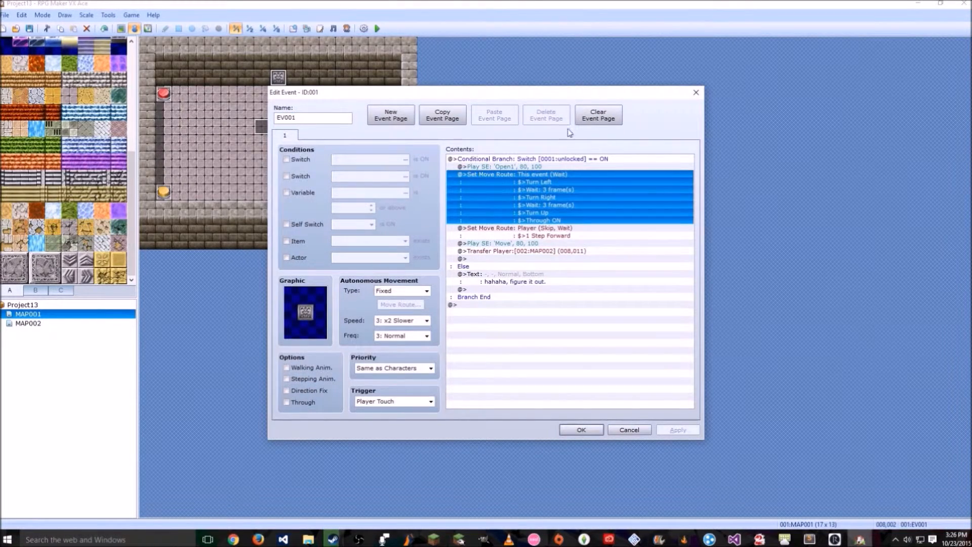
pyautogui.click(581, 429)
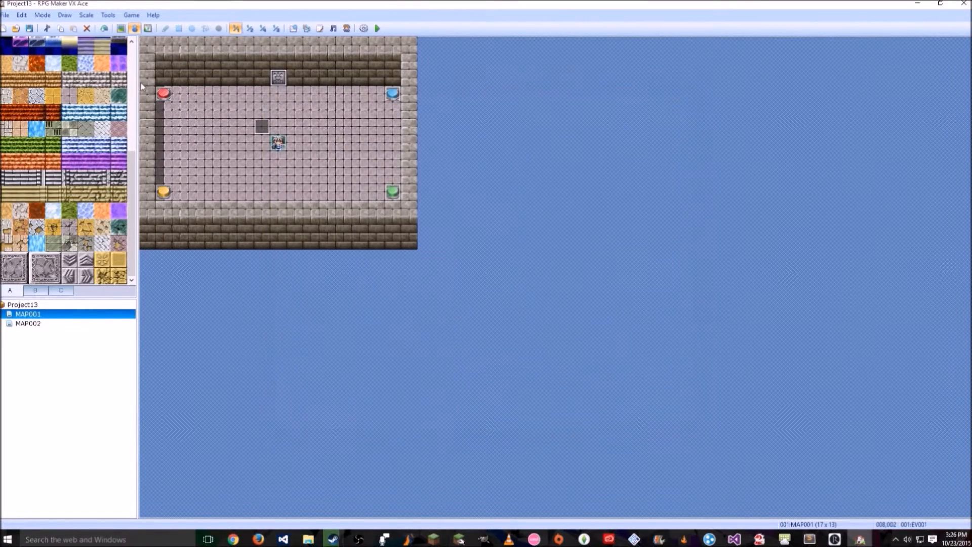
pyautogui.doubleClick(168, 95)
pyautogui.click(534, 173)
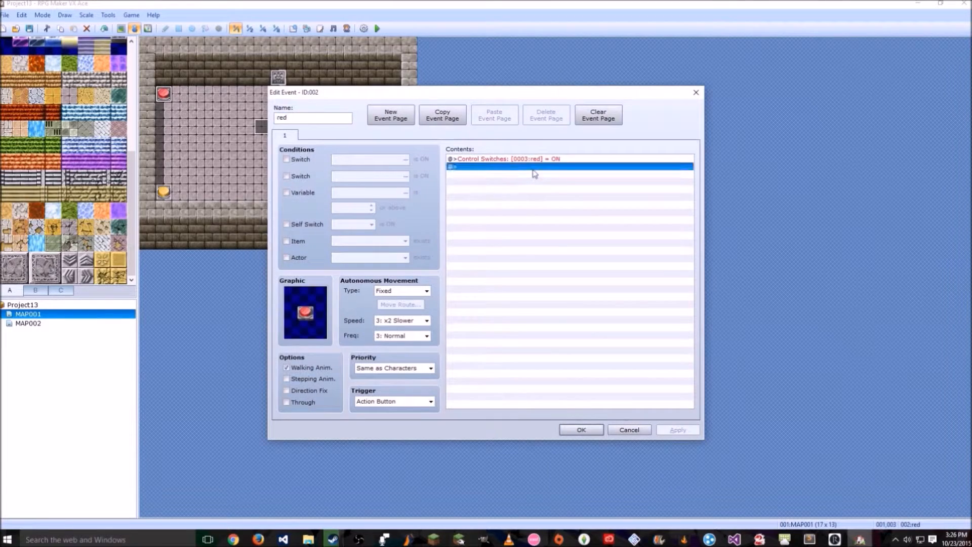
pyautogui.doubleClick(538, 177)
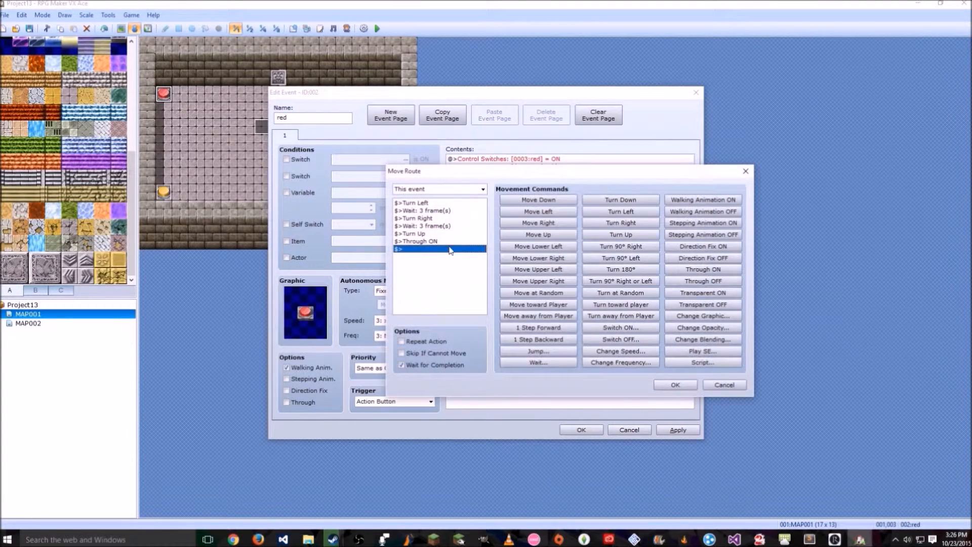
pyautogui.click(675, 385)
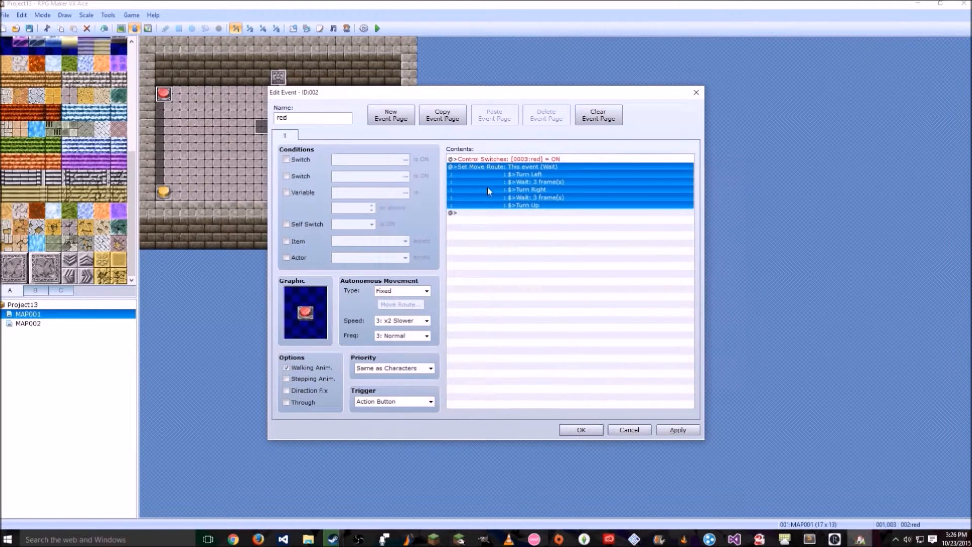
# Copy the red button's Control Switches and Set Move Route commands into the yellow and green buttons' events
pyautogui.moveTo(547, 161); pyautogui.dragTo(547, 166)
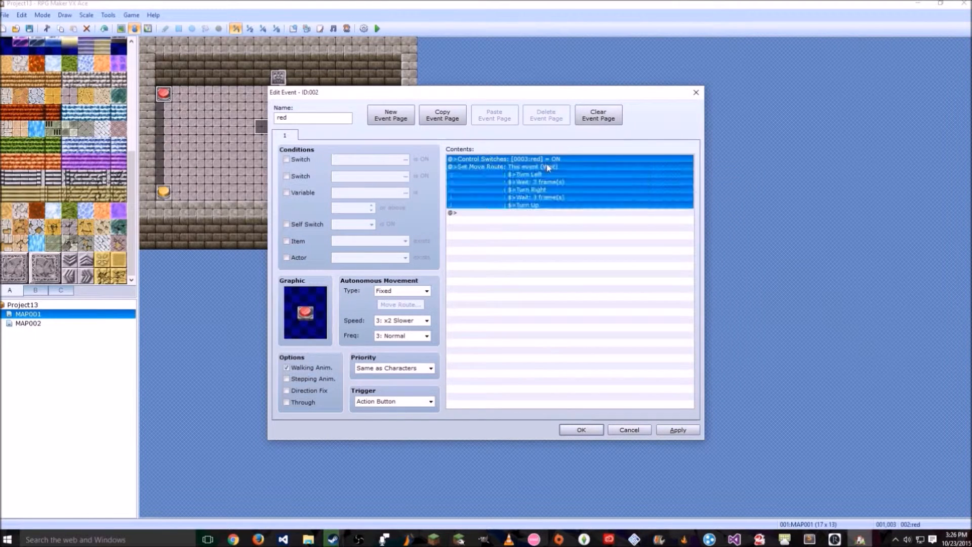
pyautogui.click(566, 429)
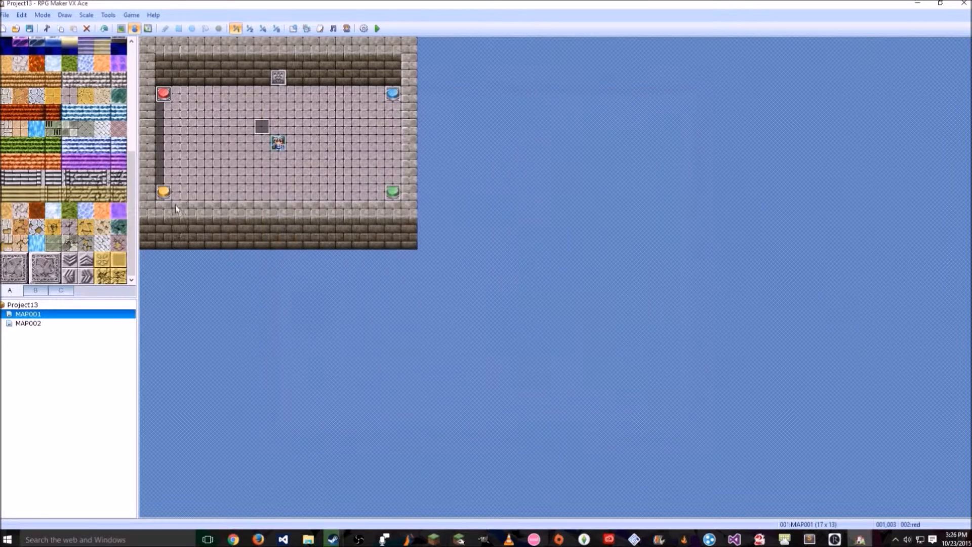
pyautogui.doubleClick(168, 199)
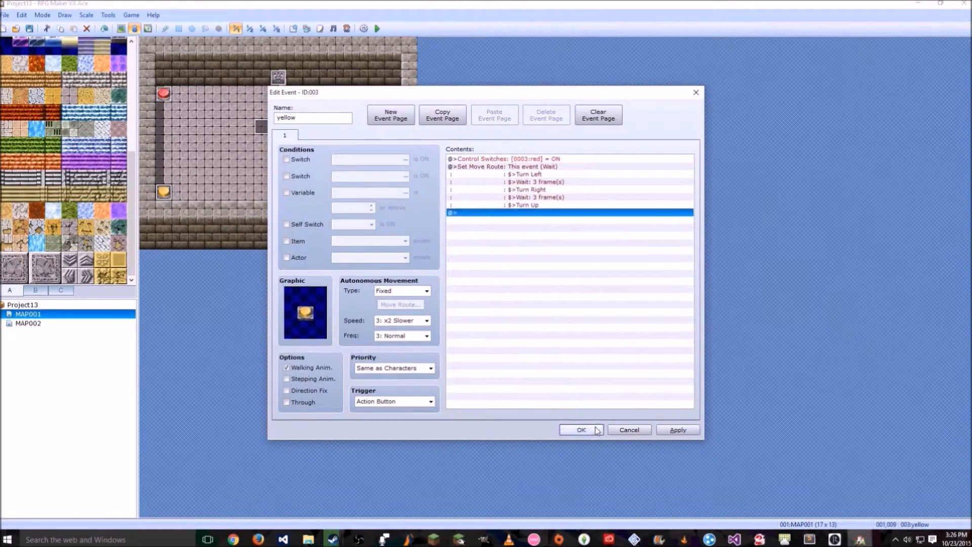
pyautogui.click(578, 428)
pyautogui.doubleClick(393, 193)
pyautogui.click(547, 162)
pyautogui.write('@>Control Switches: [0003:red] = ON @>Set Move Route: This event (Wait) : $>Turn Left : $>Wait: 3 frame(s) : $>Turn Right : $>Wait: 3 frame(s) : $>Turn Up')
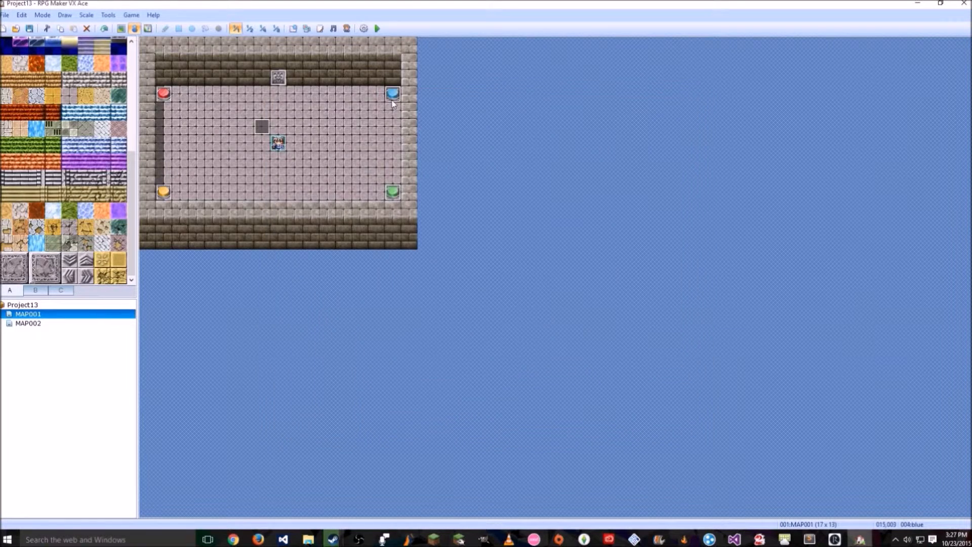
# Paste the copied commands into the blue button's event and delete the Control Switches command, keeping the move route
pyautogui.doubleClick(393, 94)
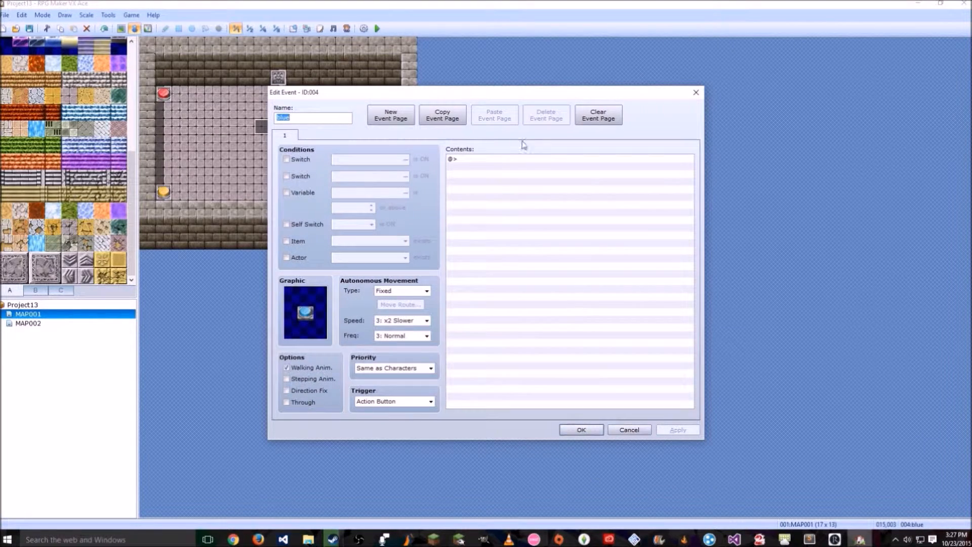
pyautogui.click(526, 159)
pyautogui.write('@>Control Switches: [0003:red] = ON @>Set Move Route: This event (Wait) : : $>Turn Left : : $>Wait: 3 frame(s) : : $>Turn Right : : $>Wait: 3 frame(s) : : $>Turn Up')
pyautogui.click(510, 159)
pyautogui.press('Delete')
pyautogui.click(520, 206)
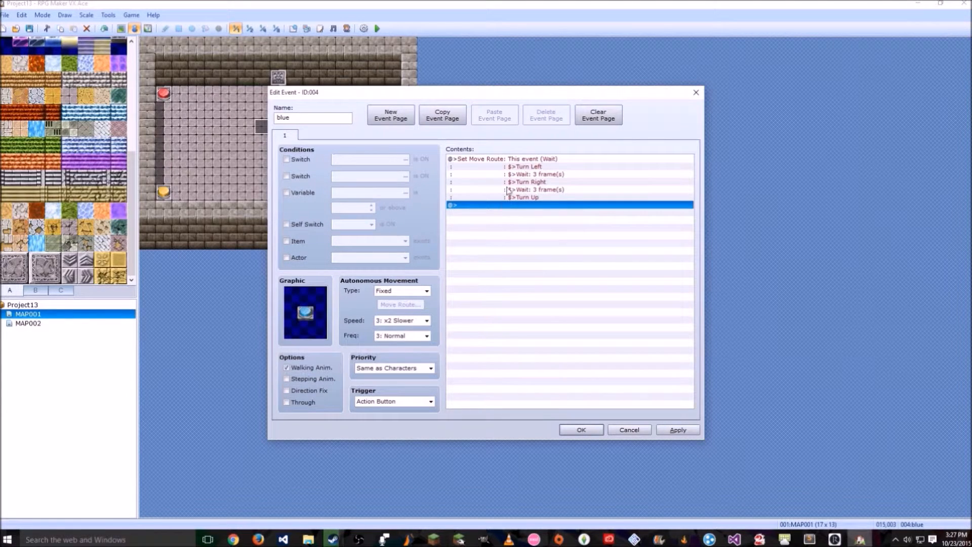
# Add a Conditional Branch checking that switch 0005:green is ON, with Else handling, below the blue event's move route
pyautogui.click(519, 168)
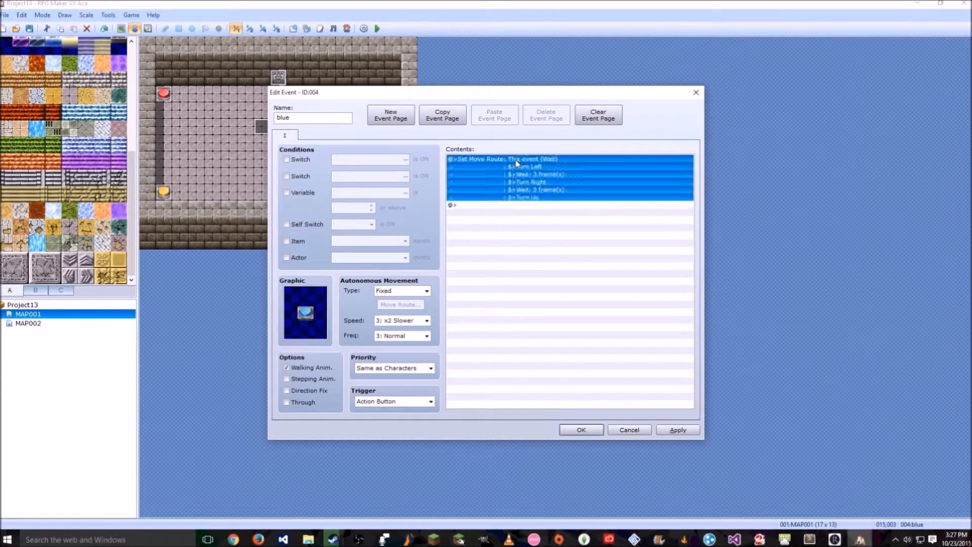
pyautogui.doubleClick(503, 210)
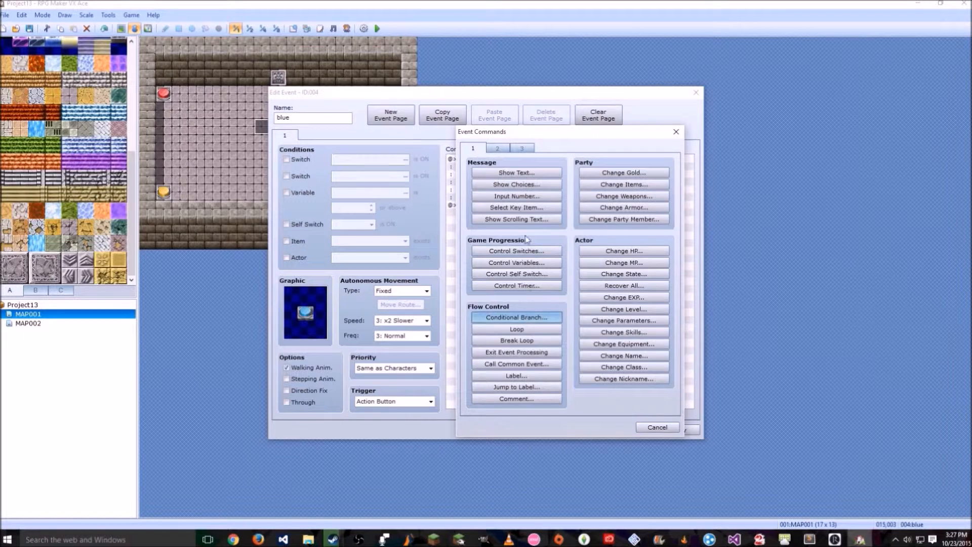
pyautogui.press('Return')
pyautogui.click(555, 221)
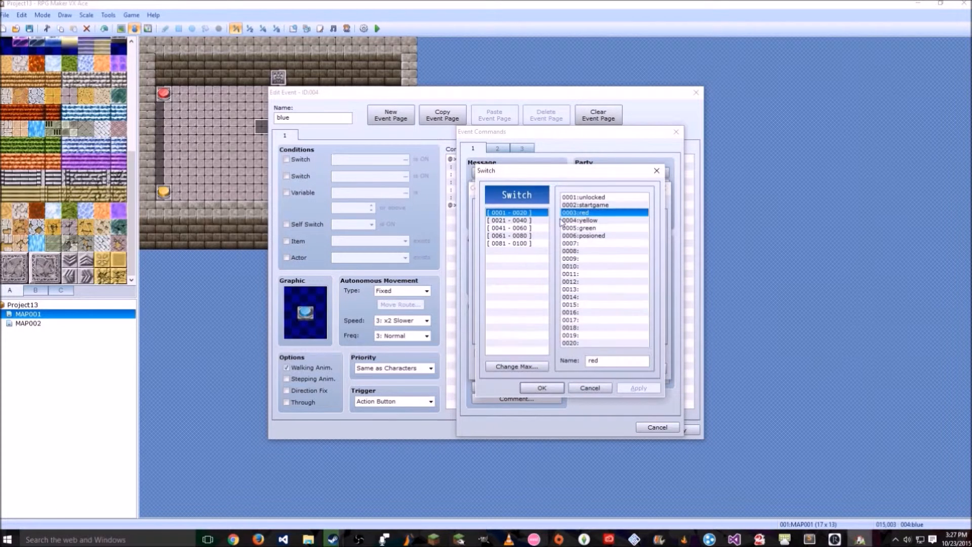
pyautogui.click(589, 228)
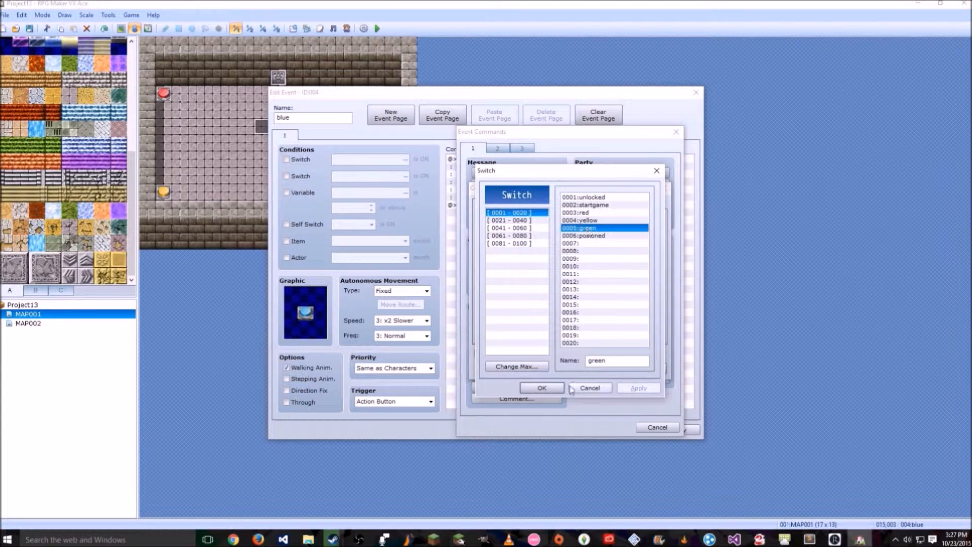
pyautogui.click(541, 388)
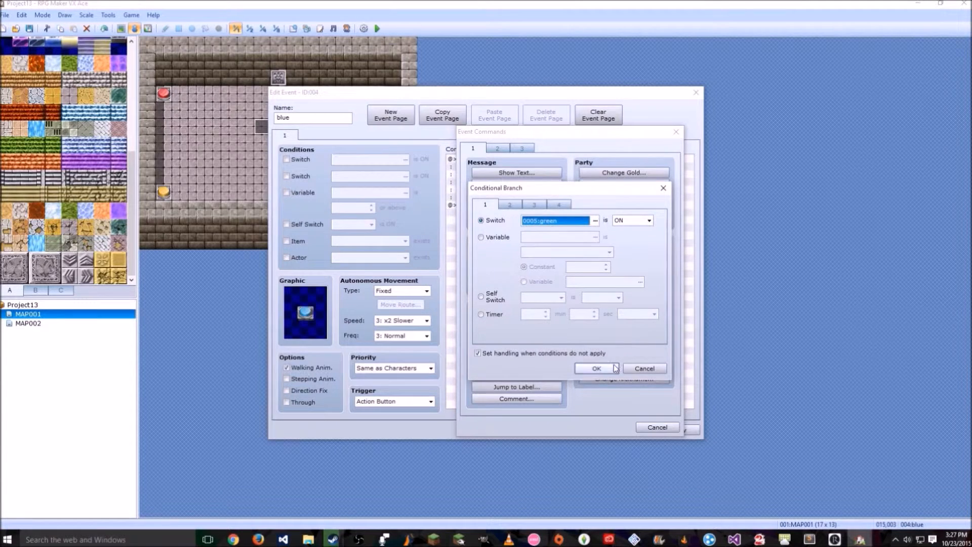
pyautogui.click(597, 368)
# Inside the green-switch branch, add a Control Switches command turning switch 0001:unlocked ON
pyautogui.doubleClick(573, 213)
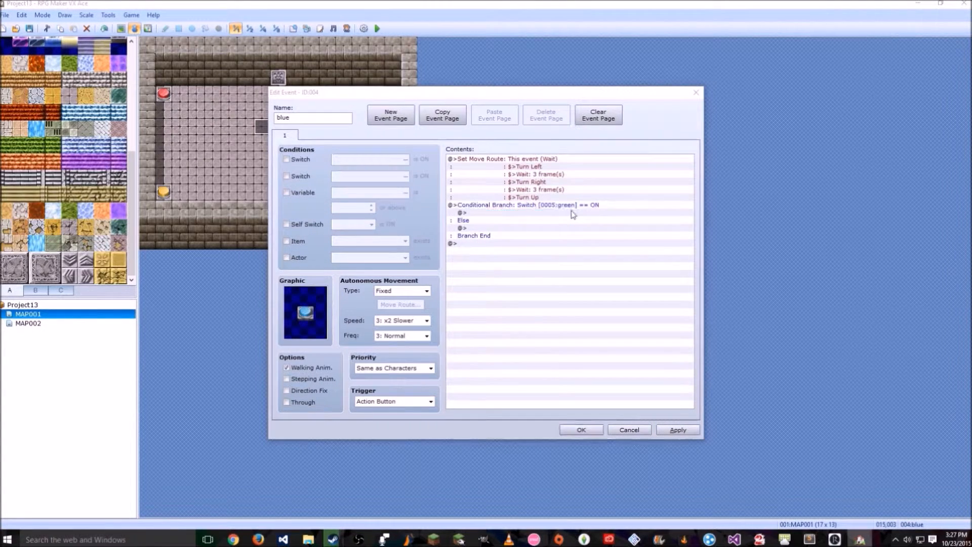
pyautogui.click(524, 251)
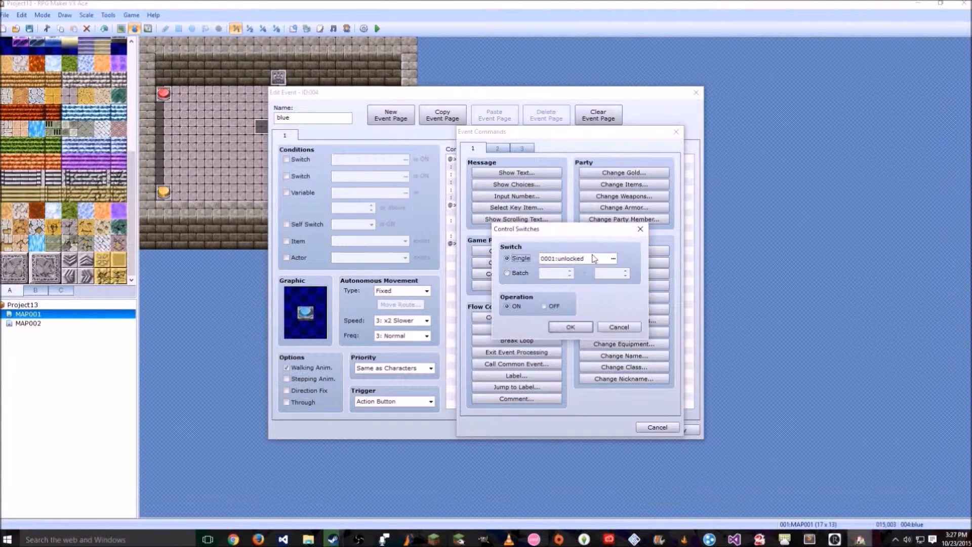
pyautogui.click(577, 258)
pyautogui.doubleClick(587, 197)
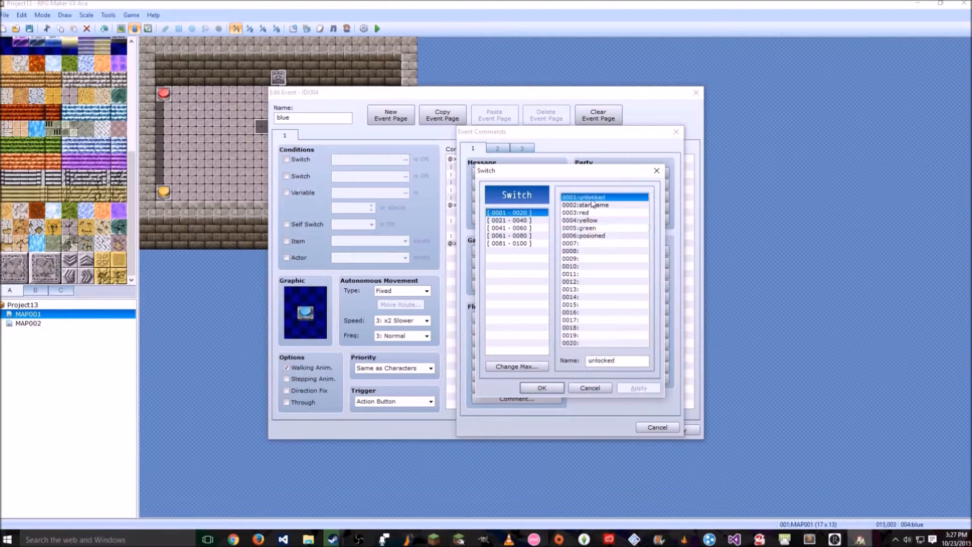
pyautogui.click(571, 326)
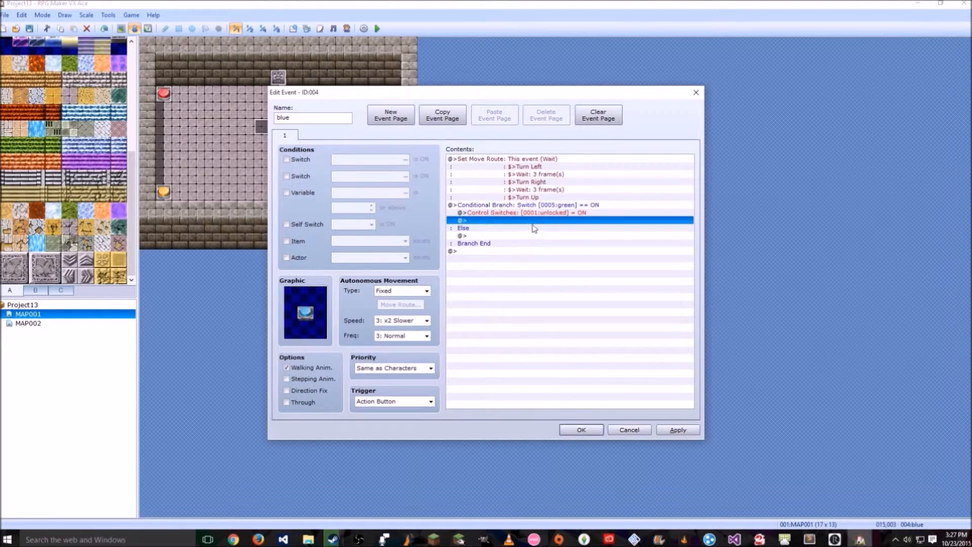
# Add the message "you hear a door unlock somewhere." below the unlocked switch command in the branch
pyautogui.click(521, 174)
pyautogui.write('y')
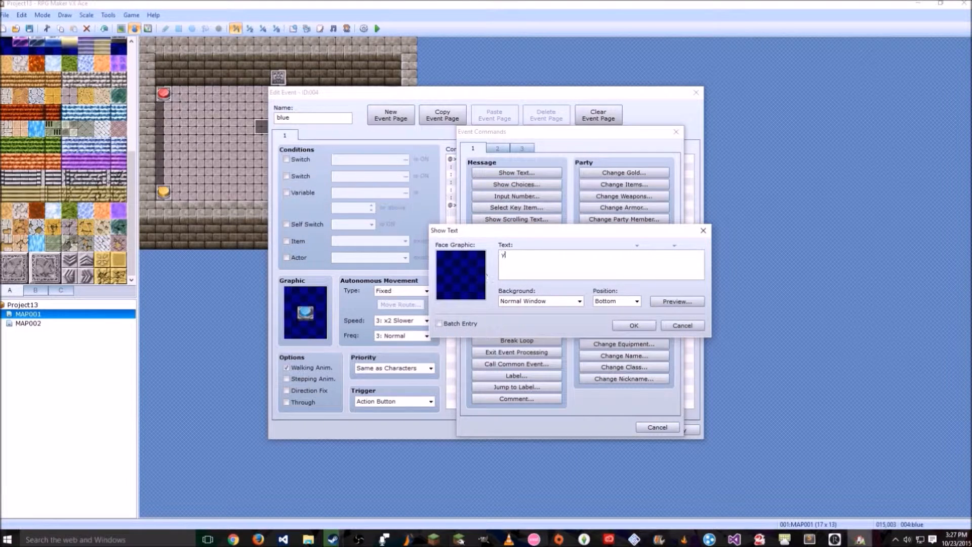
pyautogui.write('ou hear a do')
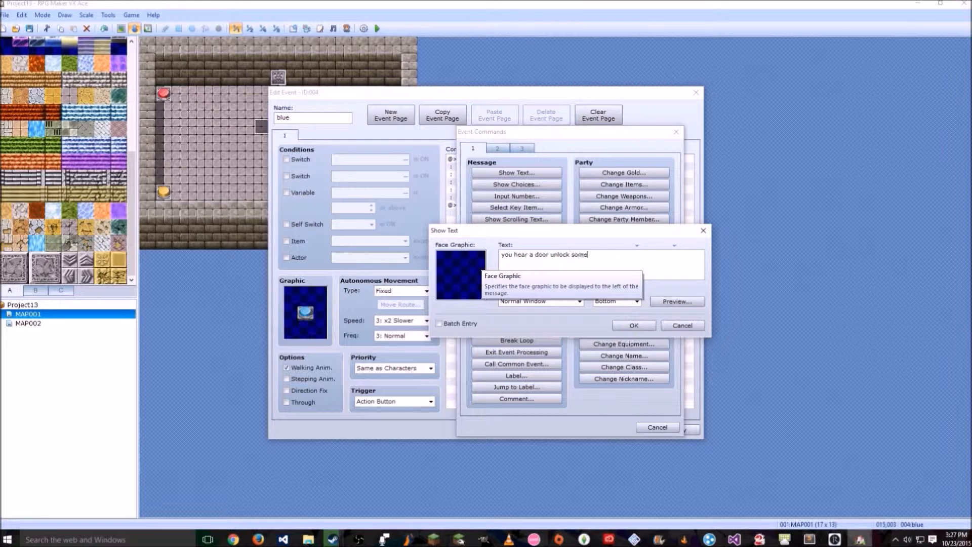
pyautogui.click(636, 324)
# In the Else branch, add a Turn Down move route for the 002:red event with Wait for Completion disabled
pyautogui.click(545, 251)
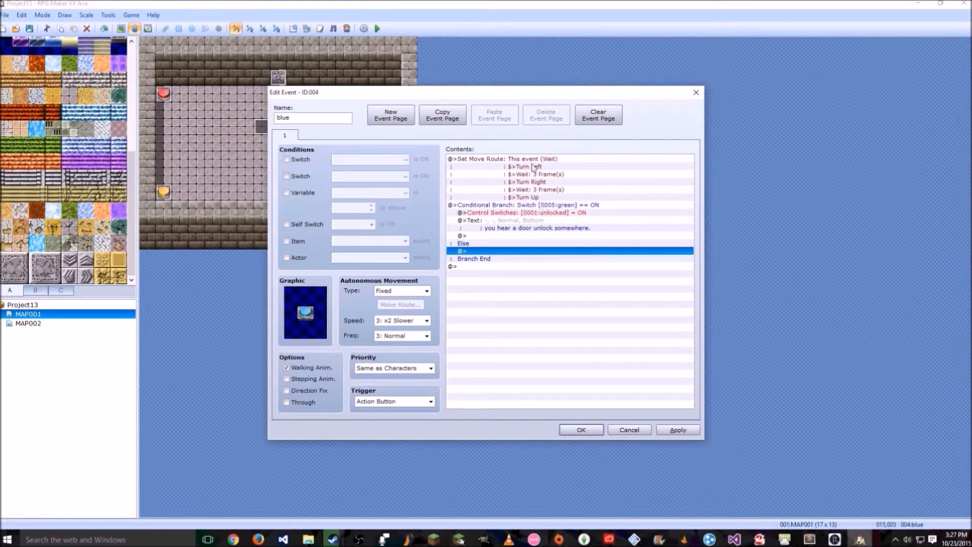
pyautogui.click(534, 174)
pyautogui.click(527, 253)
pyautogui.click(526, 206)
pyautogui.click(536, 253)
pyautogui.doubleClick(535, 256)
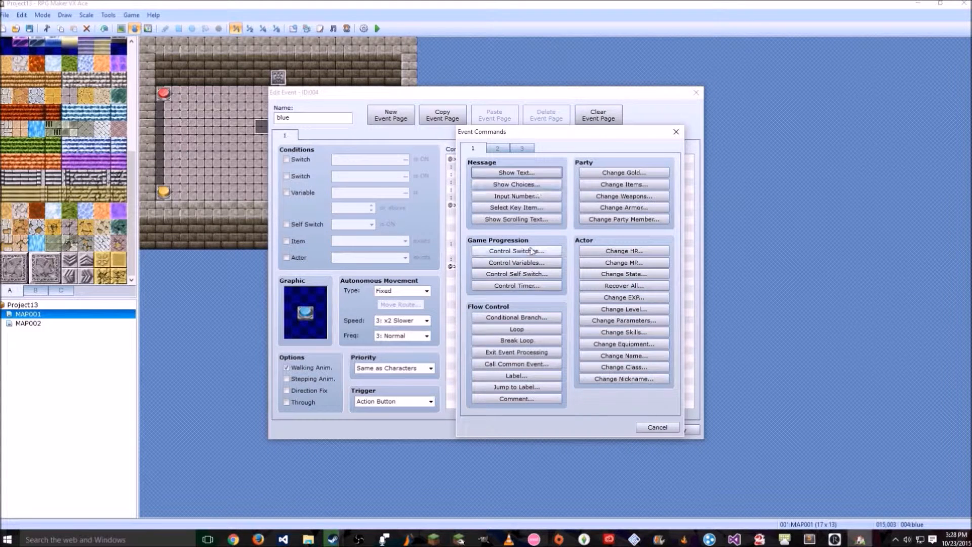
pyautogui.click(498, 147)
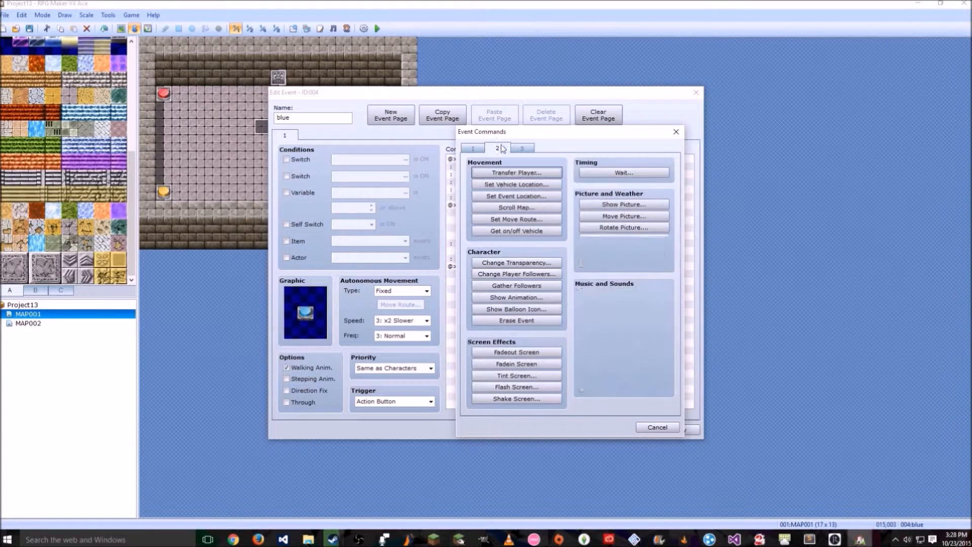
pyautogui.click(522, 220)
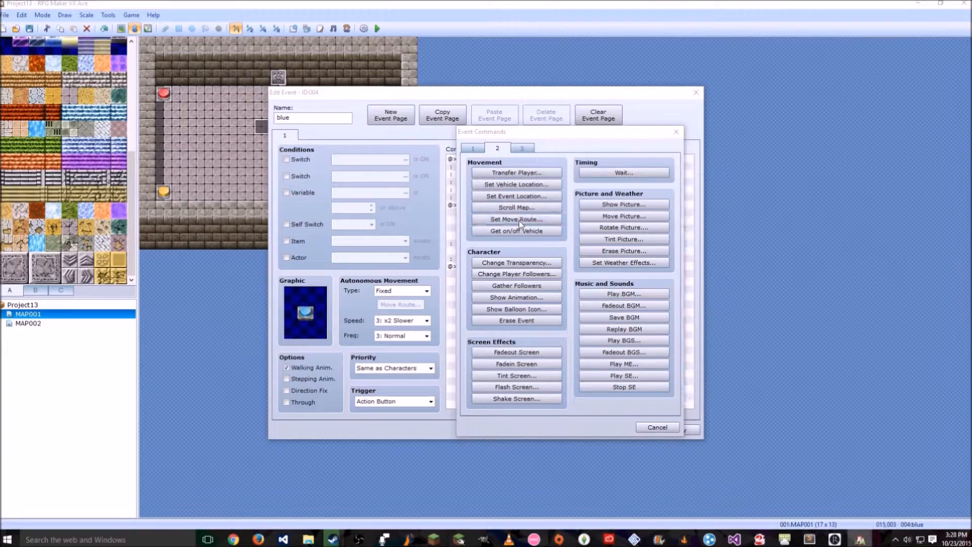
pyautogui.click(436, 191)
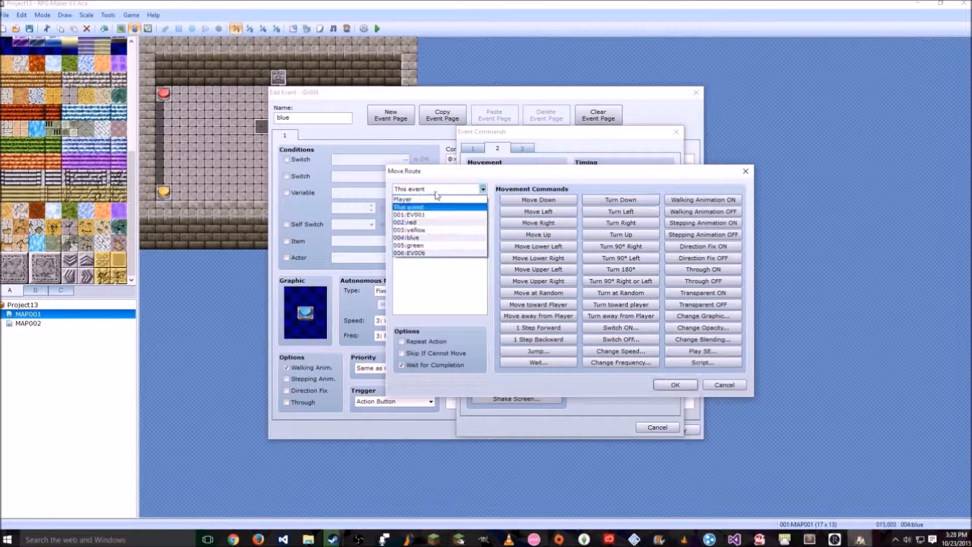
pyautogui.click(438, 223)
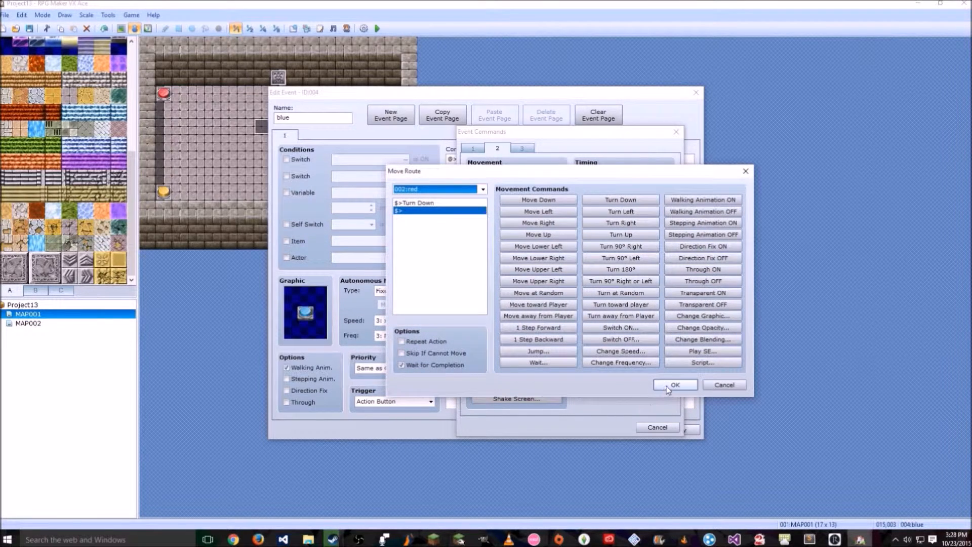
pyautogui.click(439, 368)
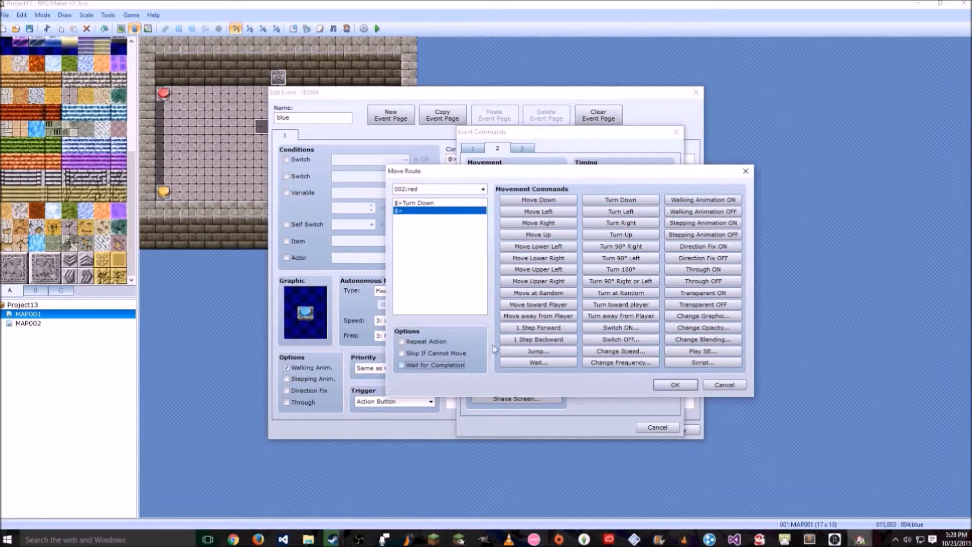
pyautogui.click(675, 385)
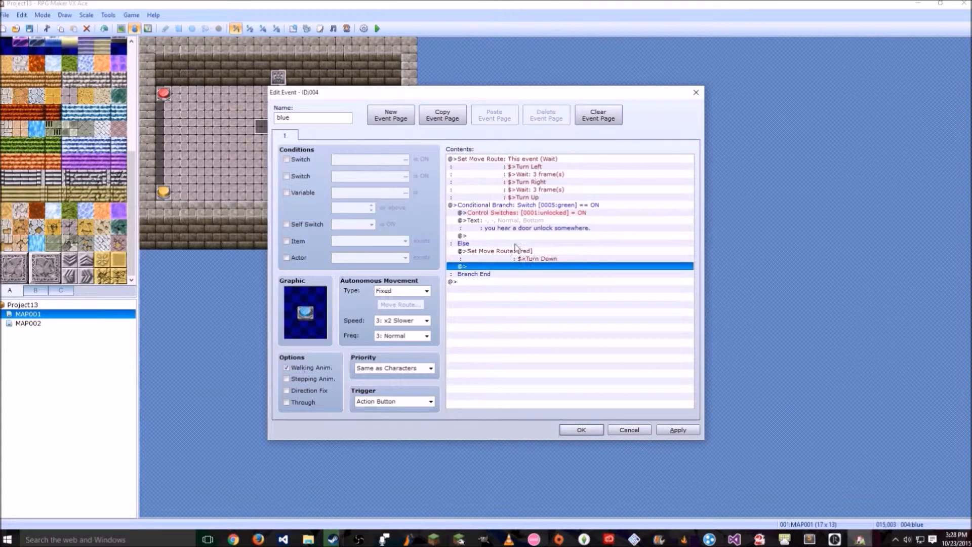
# Copy the red event's Turn Down move route and paste three duplicates into the Else branch
pyautogui.click(529, 253)
pyautogui.hotkey('ctrl', 'c')
pyautogui.hotkey('ctrl', 'v')
pyautogui.hotkey('ctrl', 'v')
pyautogui.hotkey('ctrl', 'v')
# Retarget the three duplicated Turn Down move routes to the yellow, blue and green events respectively
pyautogui.doubleClick(541, 266)
pyautogui.click(448, 190)
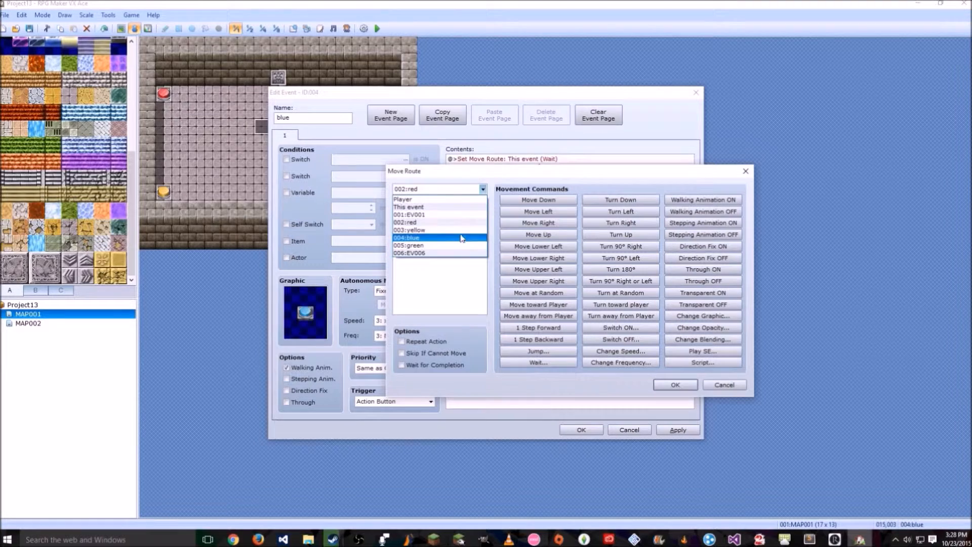
pyautogui.click(462, 241)
pyautogui.click(675, 385)
pyautogui.doubleClick(532, 278)
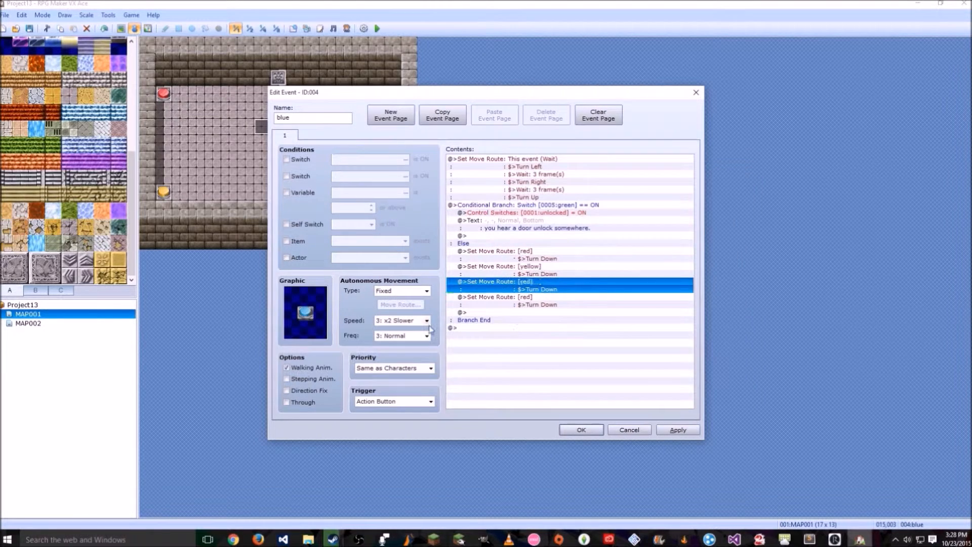
pyautogui.click(412, 189)
pyautogui.click(425, 242)
pyautogui.click(675, 385)
pyautogui.press('Down')
pyautogui.press('Return')
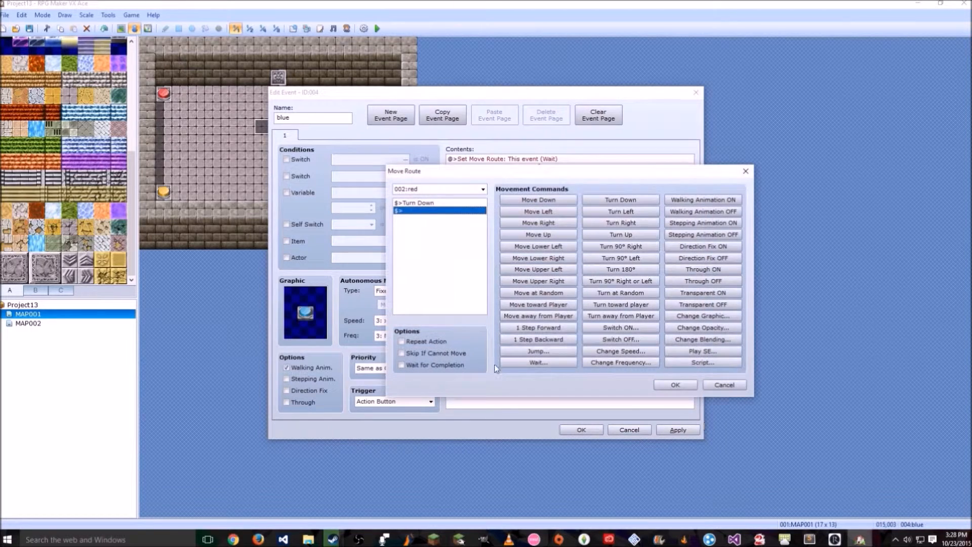
pyautogui.click(441, 190)
pyautogui.click(450, 251)
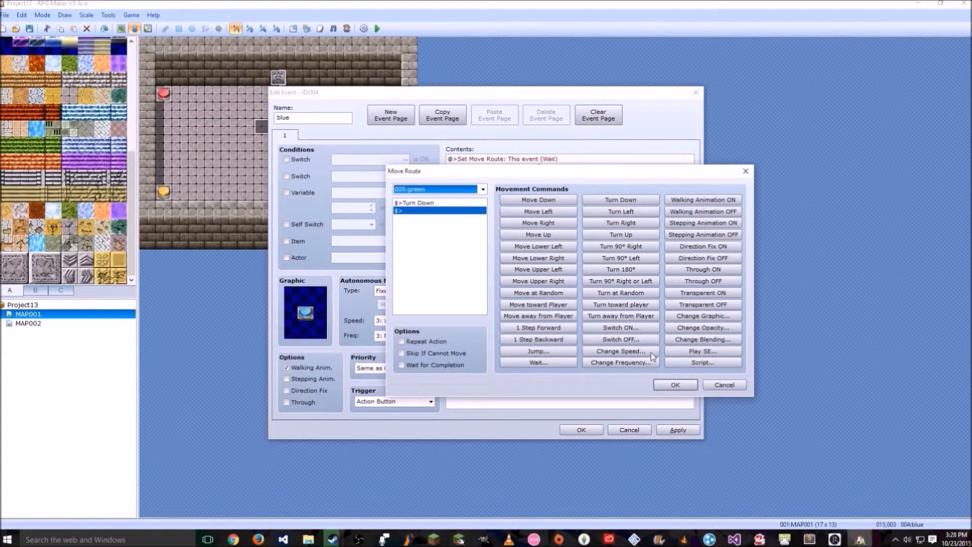
pyautogui.click(675, 385)
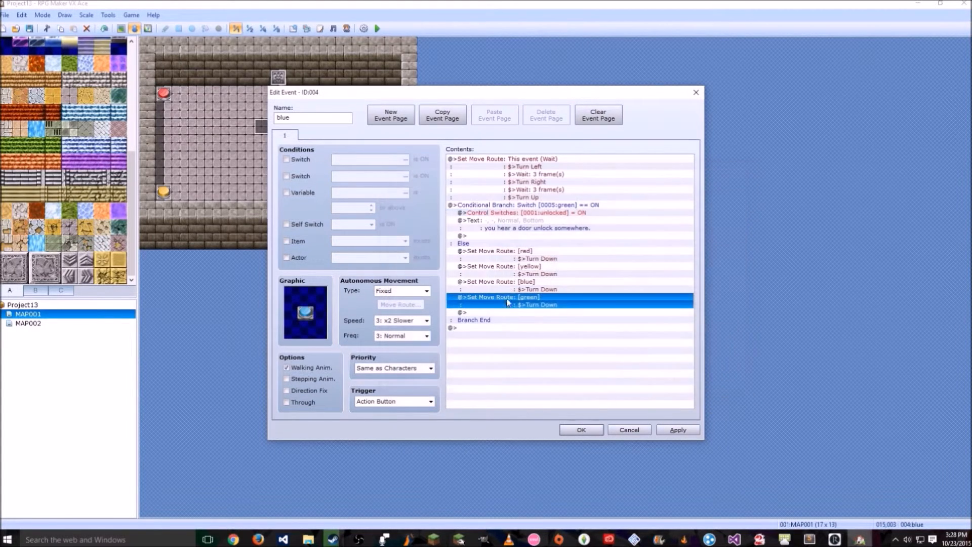
# Add the message "you are posioned..." below the four Turn Down move routes in the Else branch
pyautogui.doubleClick(547, 312)
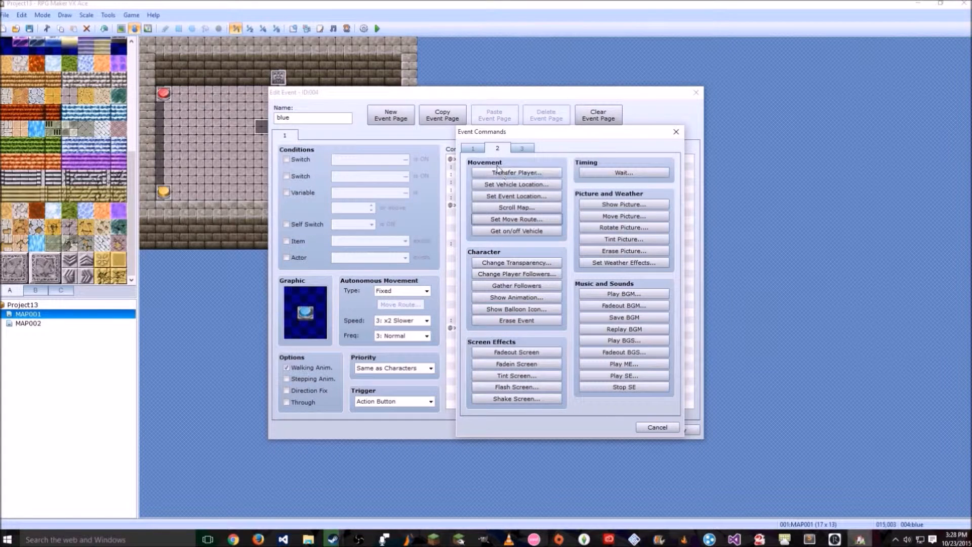
pyautogui.click(473, 148)
pyautogui.click(517, 173)
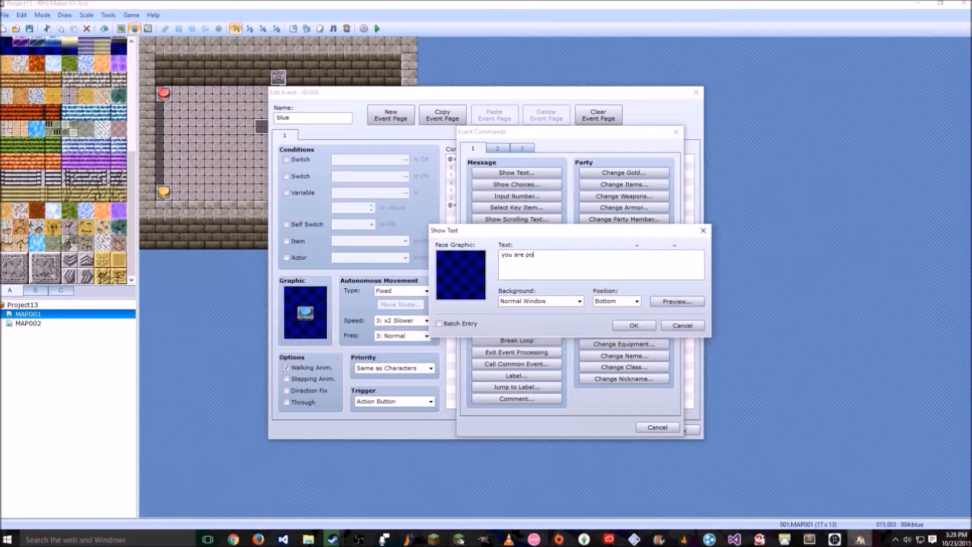
pyautogui.click(641, 325)
# Insert a Control Switches command turning switch 0006:posioned ON directly above the poison message
pyautogui.press('Return')
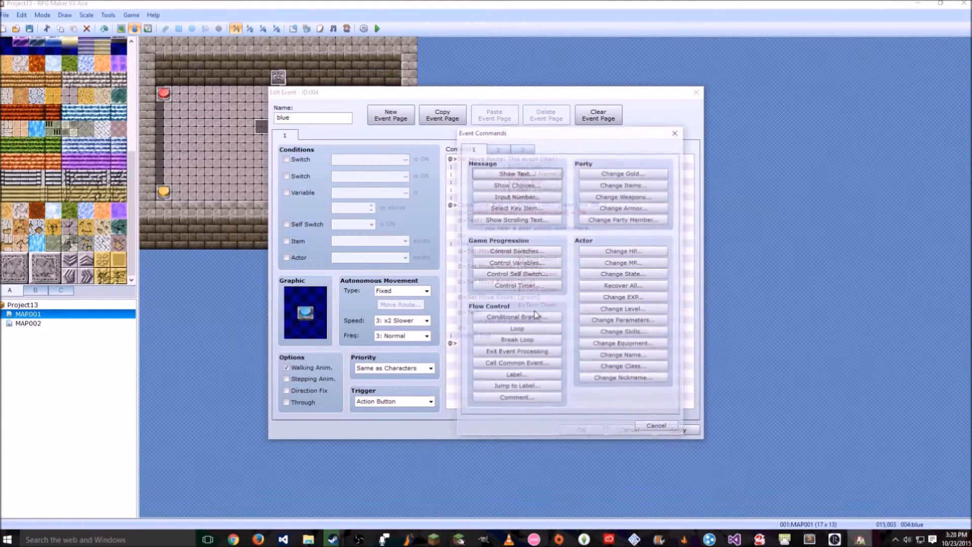
pyautogui.click(517, 251)
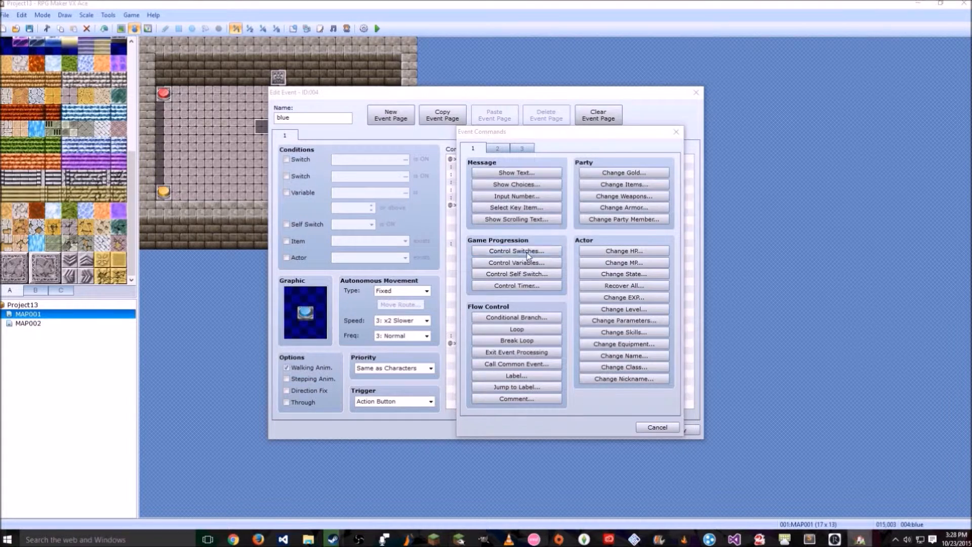
pyautogui.click(590, 256)
pyautogui.doubleClick(593, 236)
pyautogui.click(570, 329)
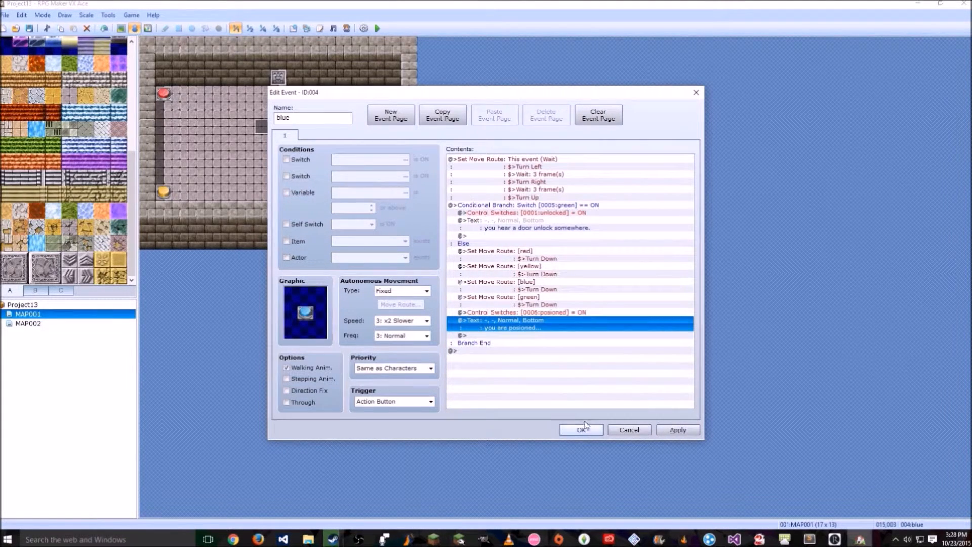
# Copy all of the blue event's commands, save that event, and paste them above the existing commands in the green button's event
pyautogui.click(559, 161)
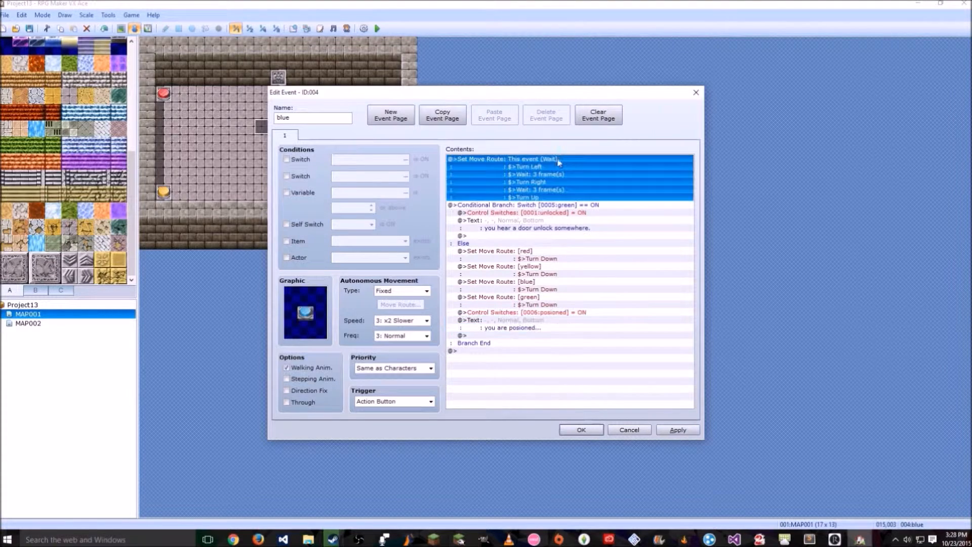
pyautogui.keyDown('shift'); pyautogui.click(523, 345); pyautogui.keyUp('shift')
pyautogui.click(581, 429)
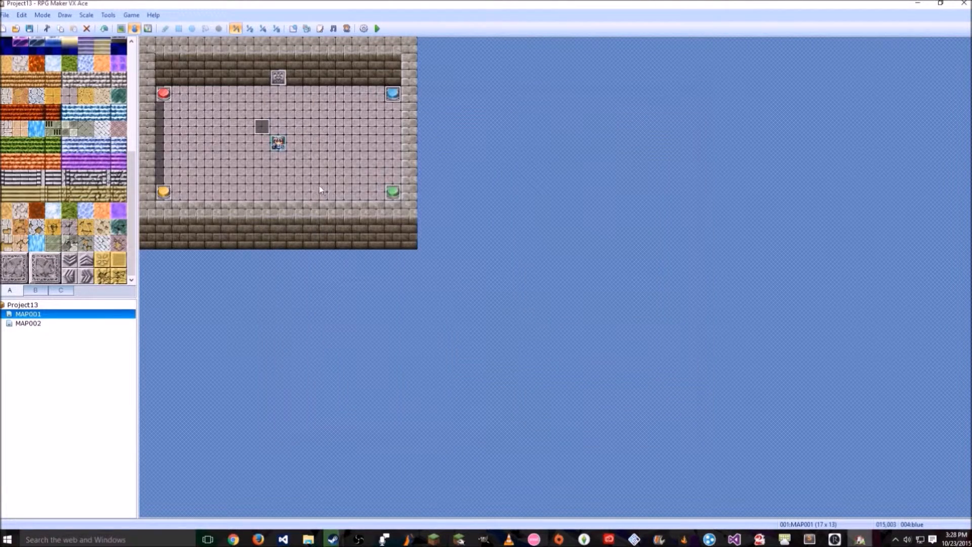
pyautogui.doubleClick(393, 198)
pyautogui.click(527, 159)
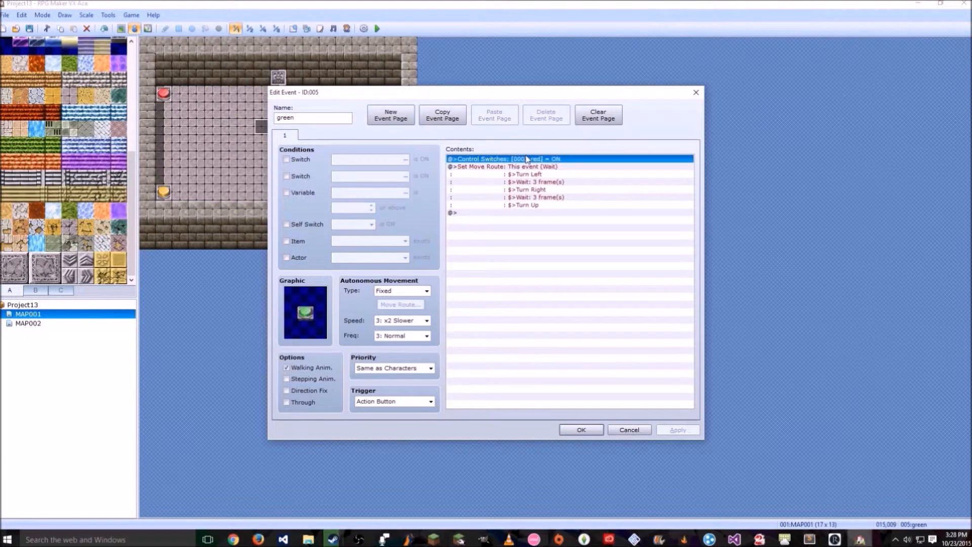
pyautogui.keyDown('shift'); pyautogui.click(531, 166); pyautogui.keyUp('shift')
pyautogui.hotkey('ctrl', 'v')
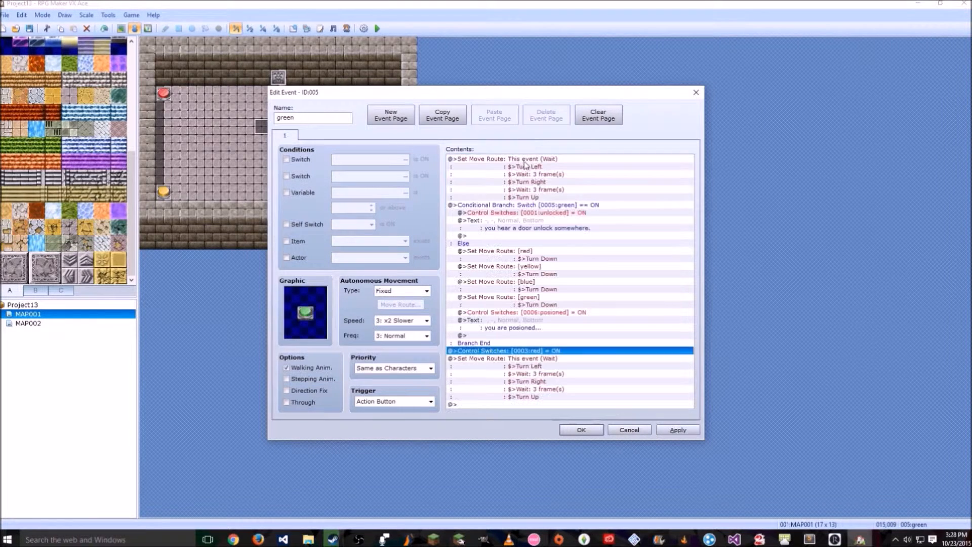
pyautogui.click(541, 165)
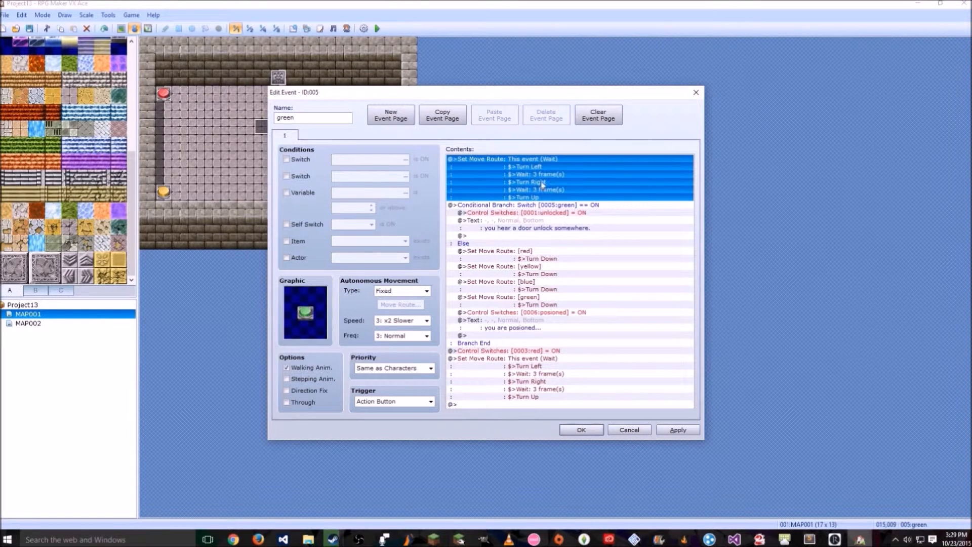
pyautogui.click(558, 223)
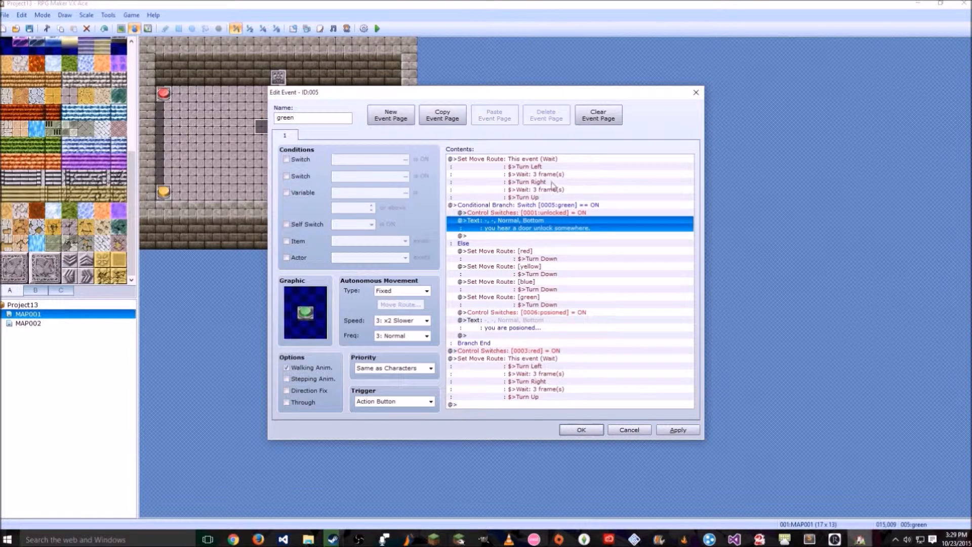
# Remove the door-unlock message from the green event and set its conditional branch to check switch 0004:yellow
pyautogui.press('Delete')
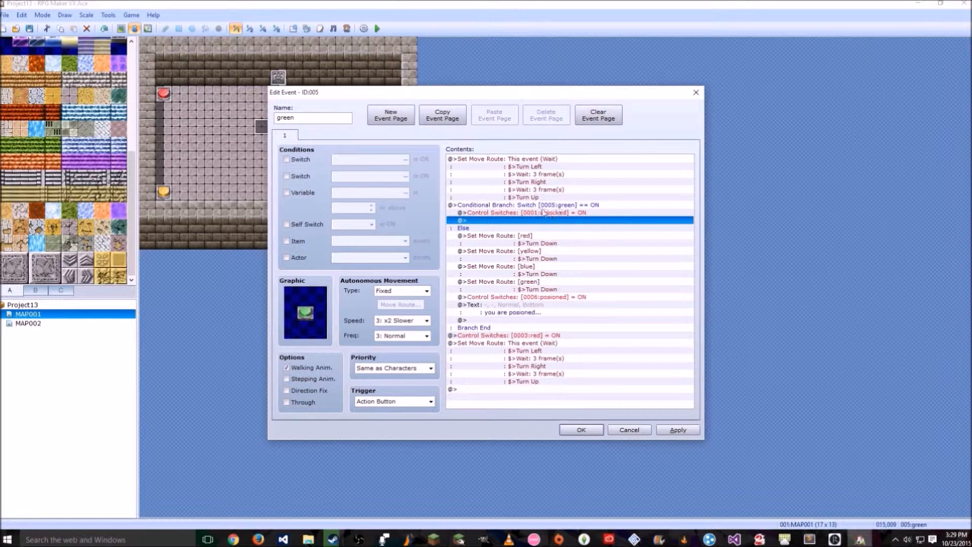
pyautogui.click(554, 206)
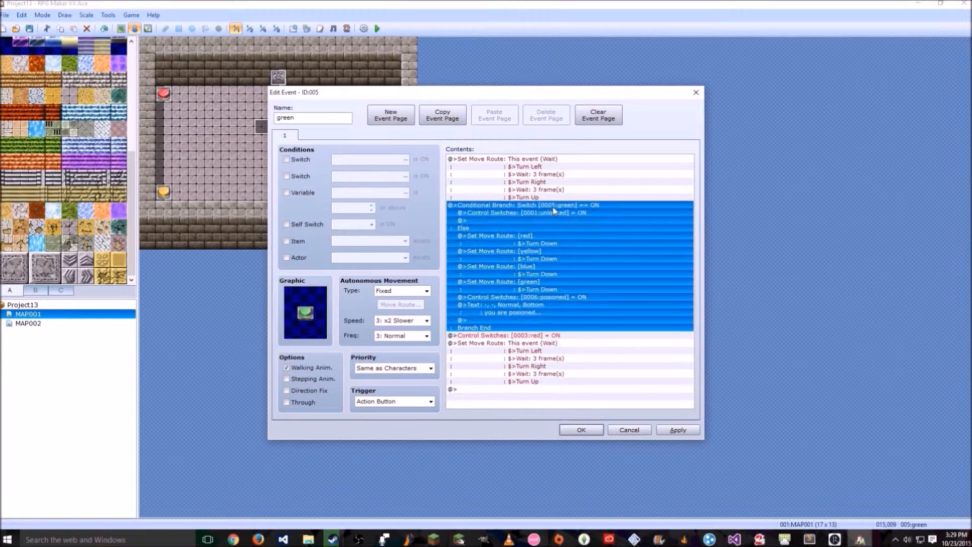
pyautogui.click(548, 160)
pyautogui.doubleClick(564, 212)
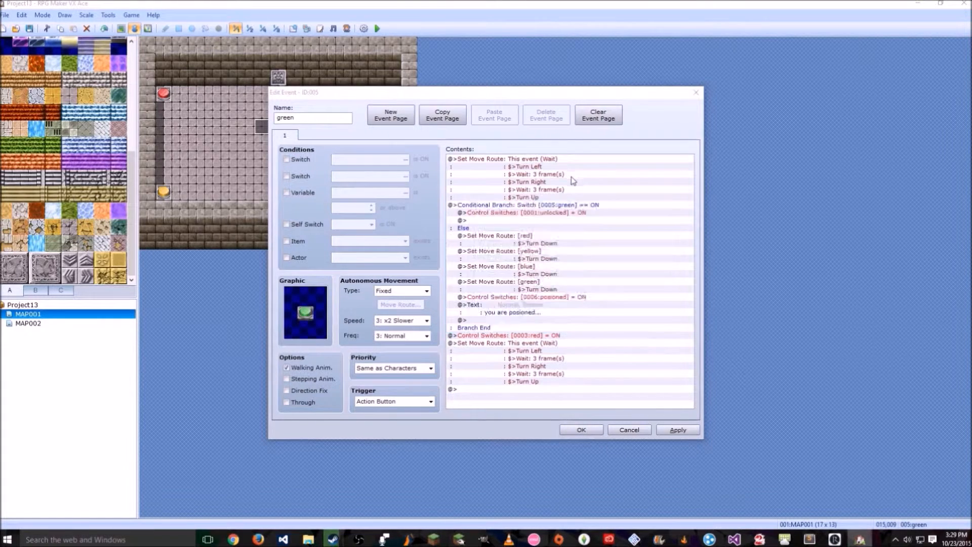
pyautogui.click(585, 222)
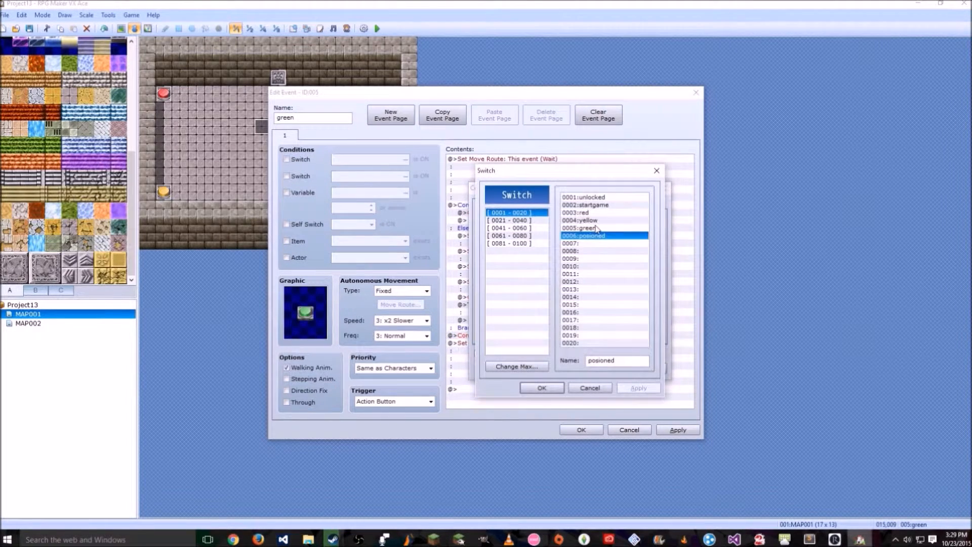
pyautogui.doubleClick(590, 221)
pyautogui.click(595, 368)
# Change the Control Switches command inside the green event's branch so it turns switch 0005:green ON
pyautogui.click(560, 213)
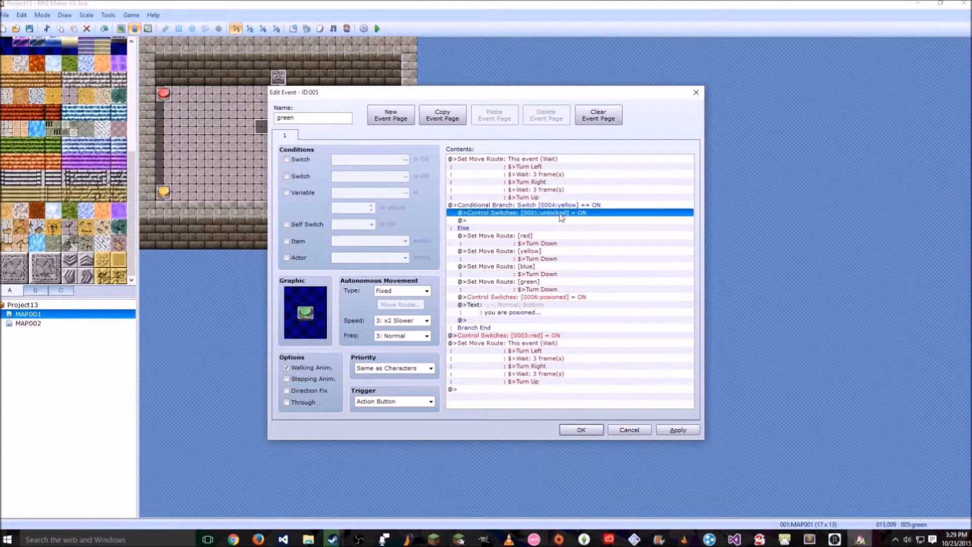
pyautogui.doubleClick(562, 213)
pyautogui.click(572, 259)
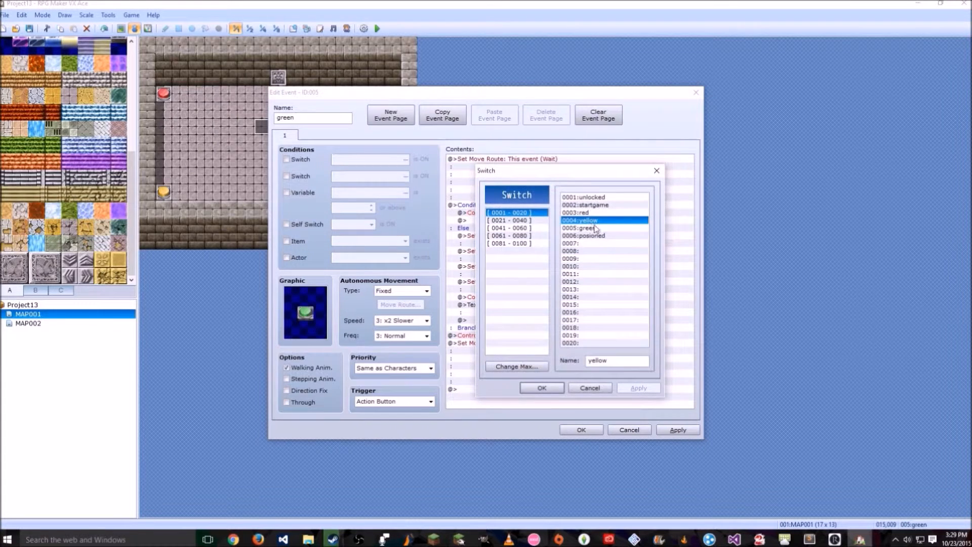
pyautogui.doubleClick(583, 228)
pyautogui.click(578, 326)
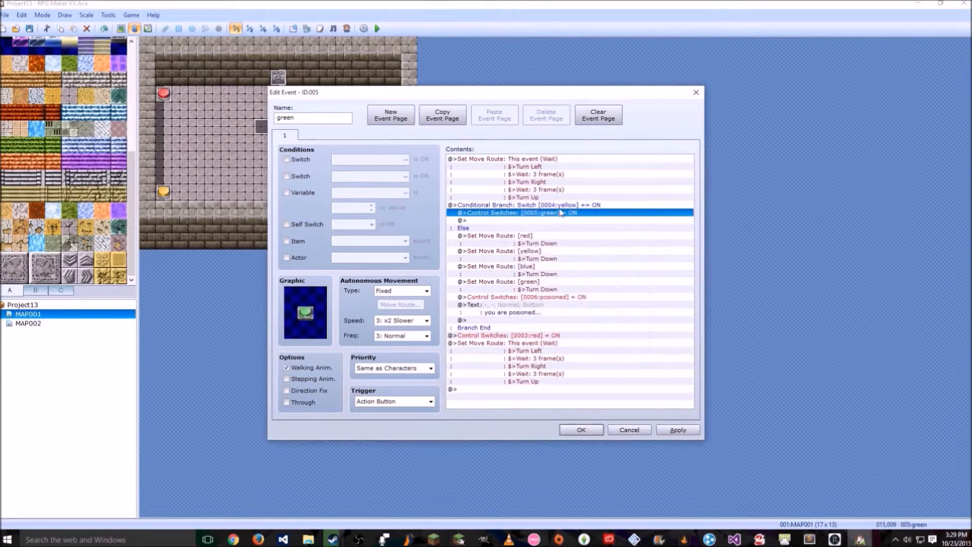
# Delete the leftover red switch command and move route below the branch in the green event, and save the event
pyautogui.click(559, 206)
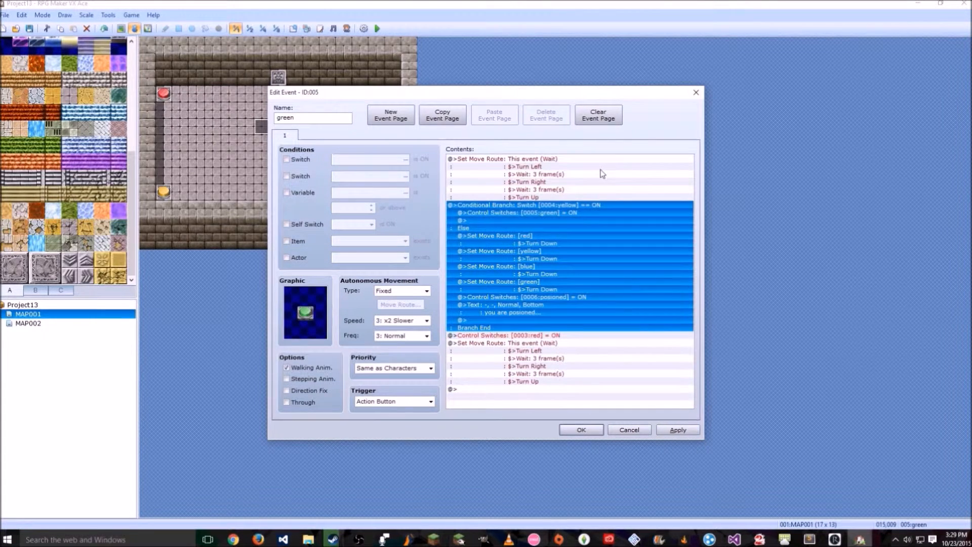
pyautogui.press('Down')
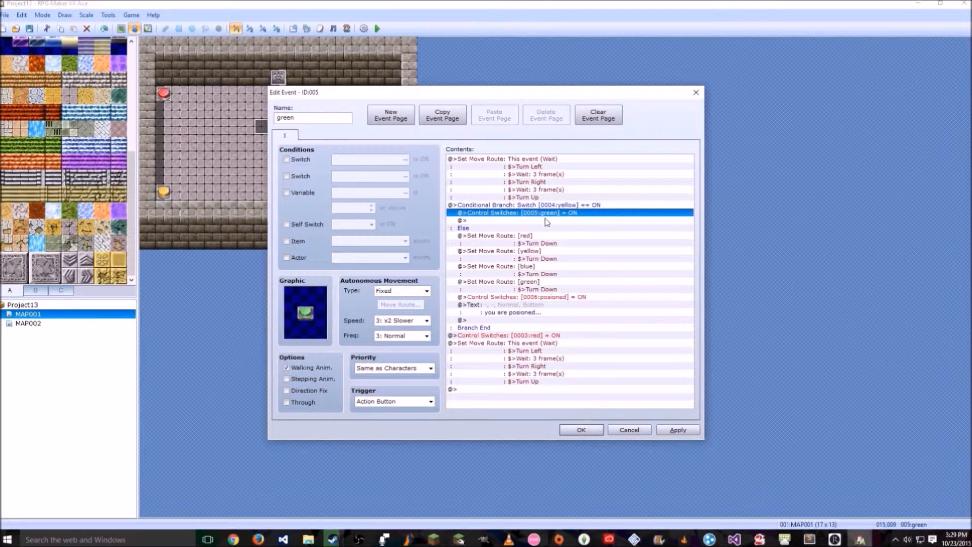
pyautogui.click(545, 238)
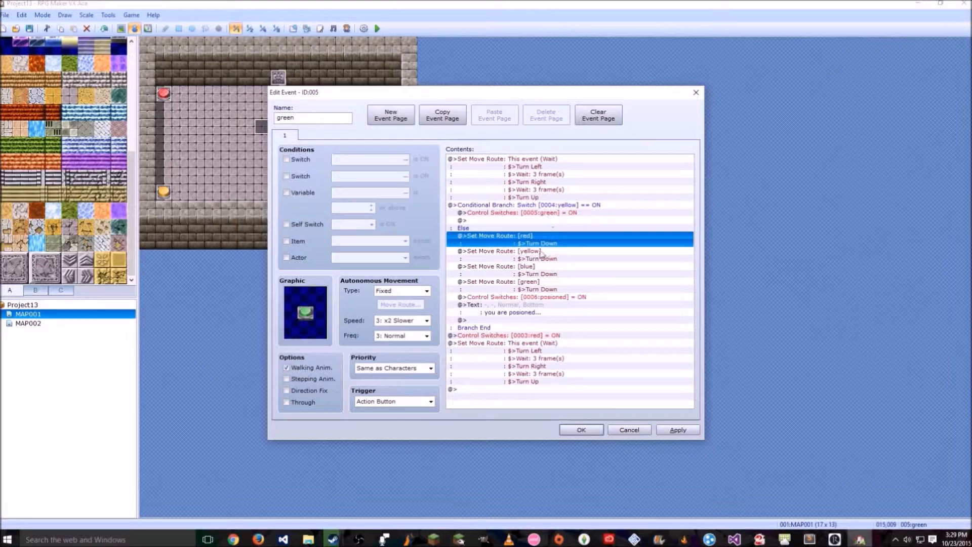
pyautogui.click(537, 283)
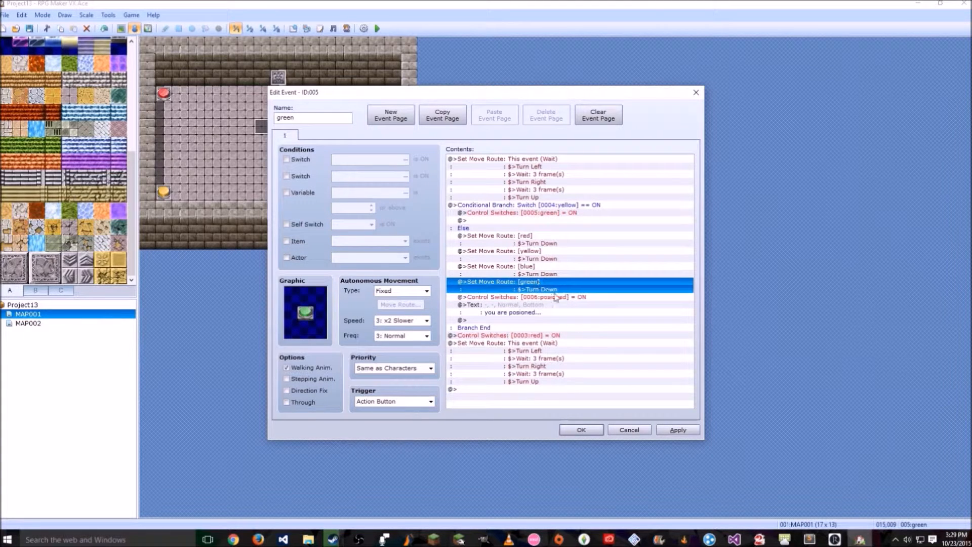
pyautogui.click(557, 297)
pyautogui.click(546, 306)
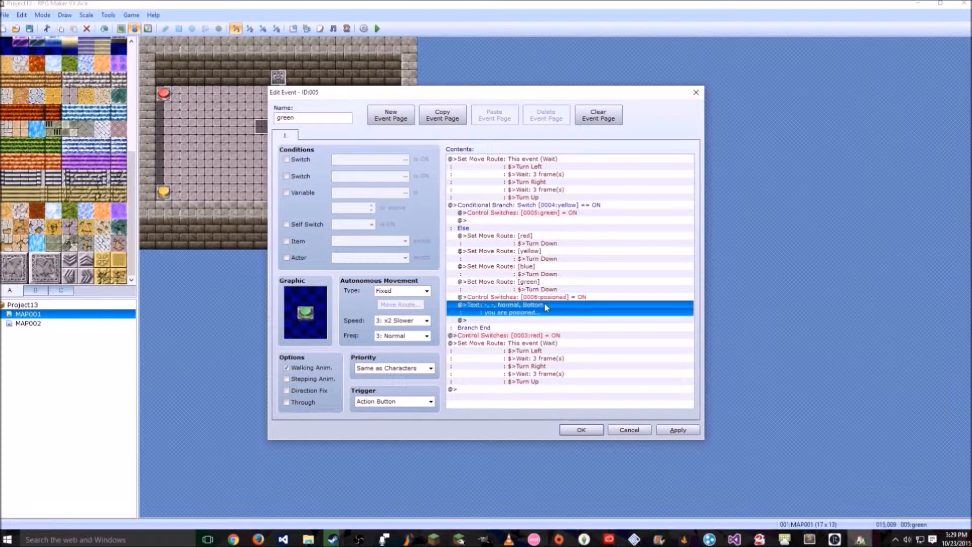
pyautogui.click(542, 345)
pyautogui.click(547, 336)
pyautogui.press('Delete')
pyautogui.press('Delete')
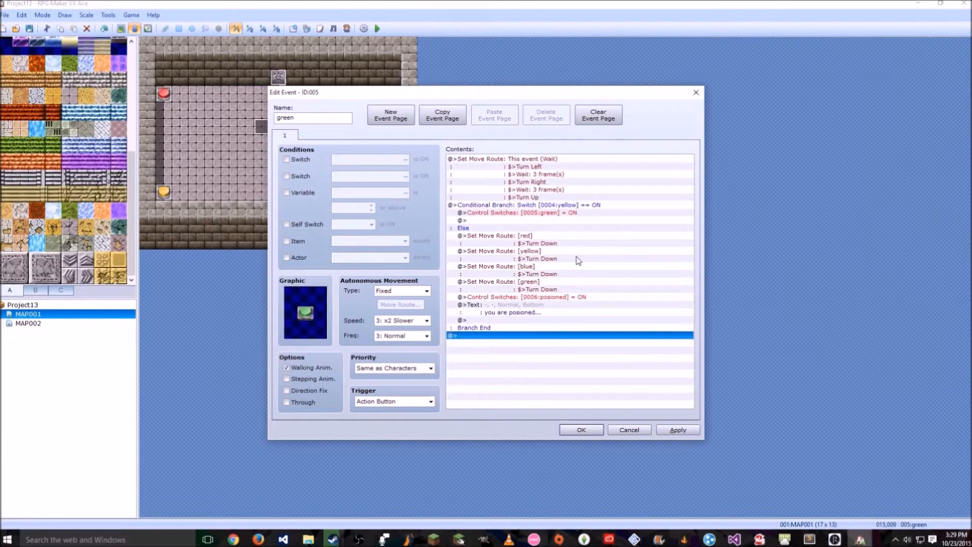
pyautogui.click(580, 430)
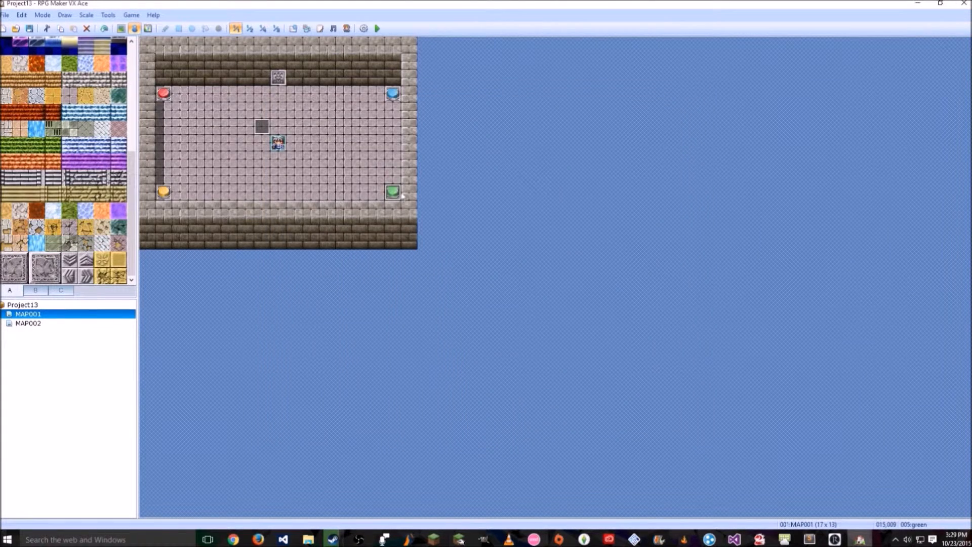
# Copy all of the green event's commands and replace the yellow event's existing commands with them
pyautogui.doubleClick(396, 197)
pyautogui.click(528, 175)
pyautogui.hotkey('ctrl', 'a')
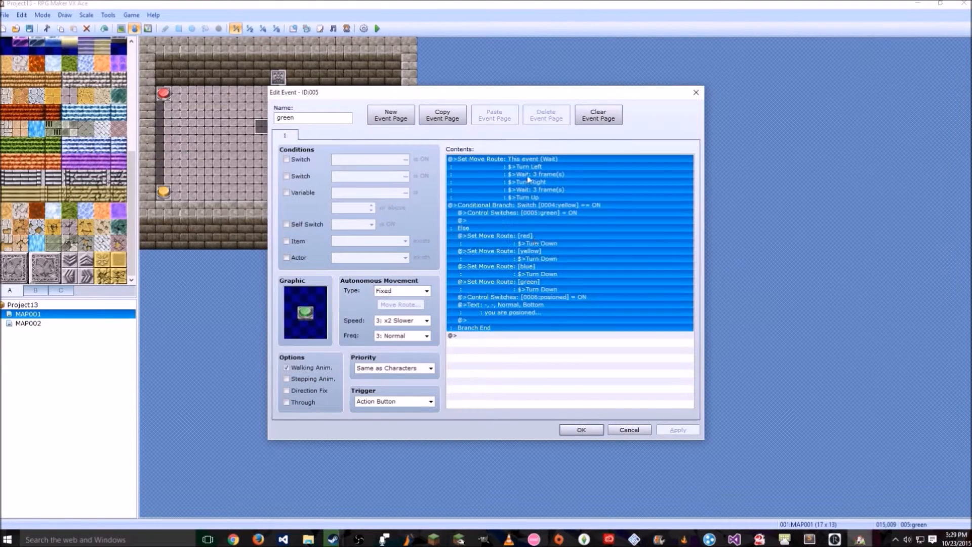
pyautogui.click(581, 430)
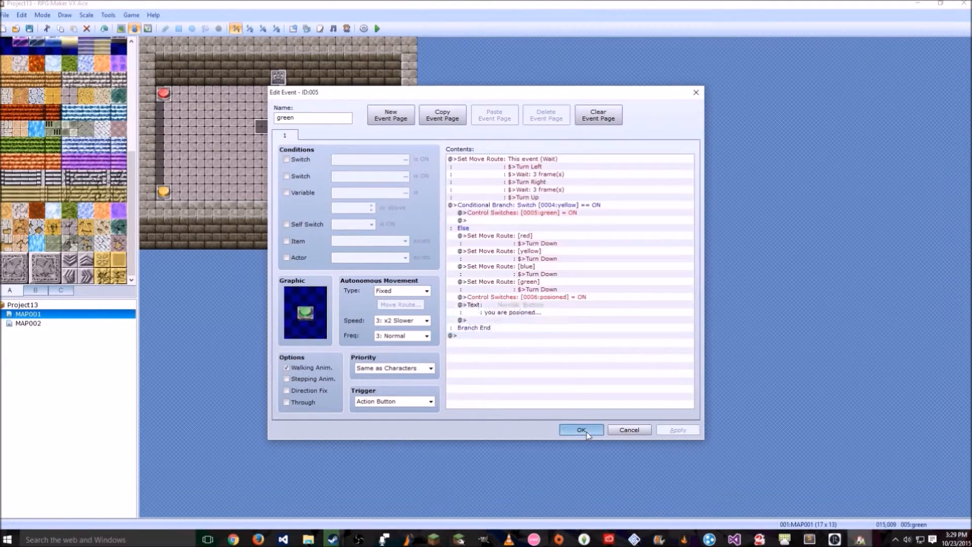
pyautogui.doubleClick(164, 191)
pyautogui.click(541, 161)
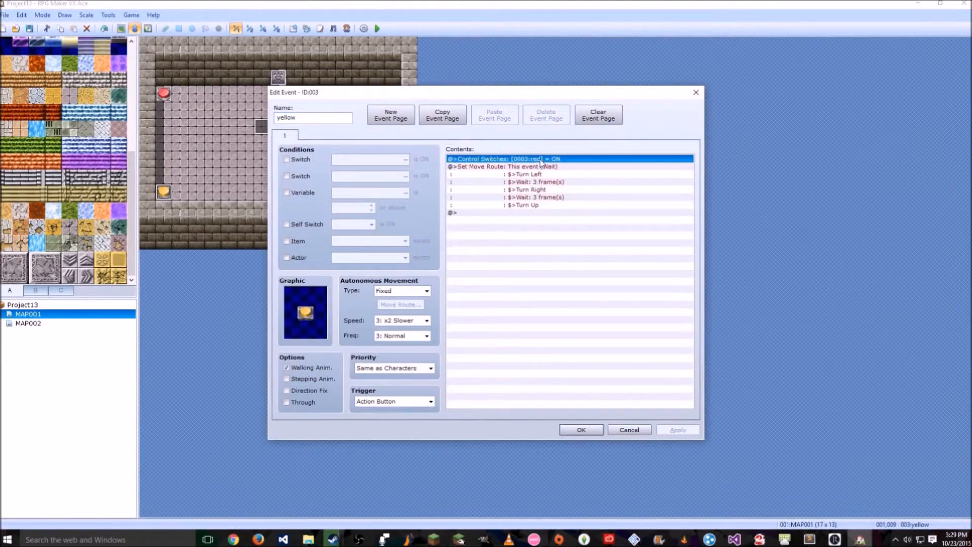
pyautogui.hotkey('ctrl', 'a')
pyautogui.press('Delete')
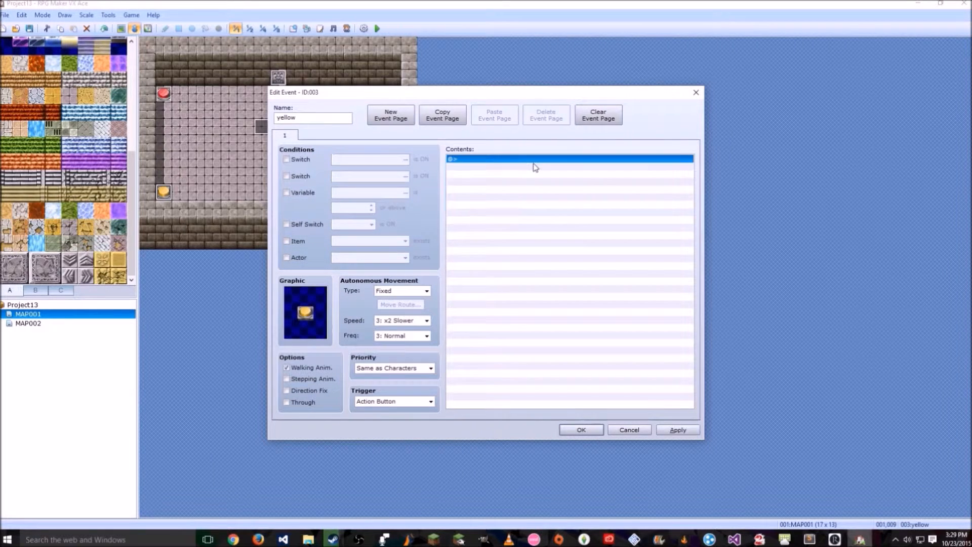
pyautogui.write('@>Set Move Route: This event (Wait) : : $>Turn Left : : $>Wait: 3 frame(s) : : $>Turn Right : : $>Wait: 3 frame(s) : : $>Turn Up @>Conditional Branch: Switch [0004:yellow] == ON @>Control Switches: [0005:green] = ON @> : Else @>Set Move Route: [red] : : $>Turn Down @>Set Move Route: [yellow] : : $>Turn Down @>Set Move Route: [blue] : : $>Turn Down @>Set Move Route: [green] : : $>Turn Down @>Control Switches: [0006:posioned] = ON @>Text: -, -, Normal, Bottom : : you are posioned... @> : Branch End')
# Set the yellow event's conditional branch to check that switch 0003:red is ON
pyautogui.doubleClick(543, 205)
pyautogui.click(571, 219)
pyautogui.click(572, 229)
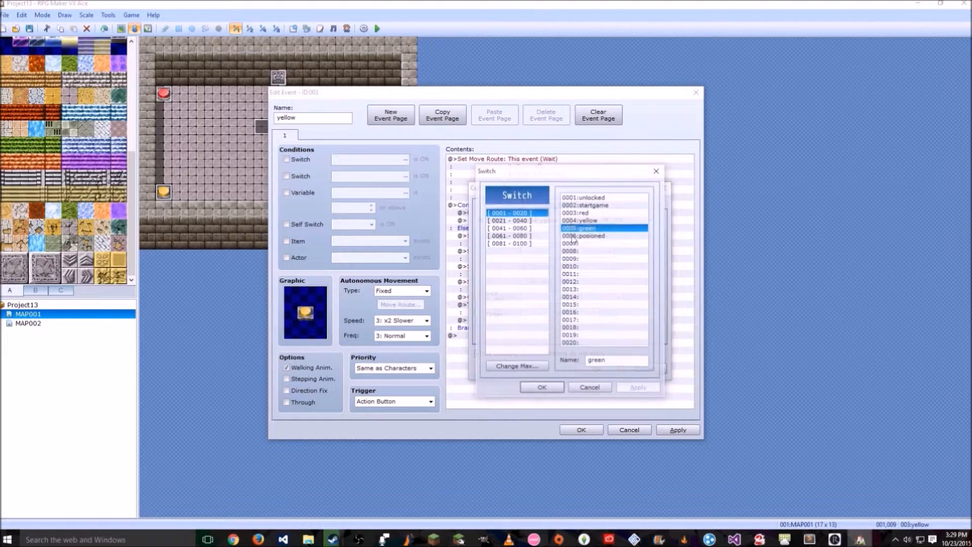
pyautogui.doubleClick(573, 213)
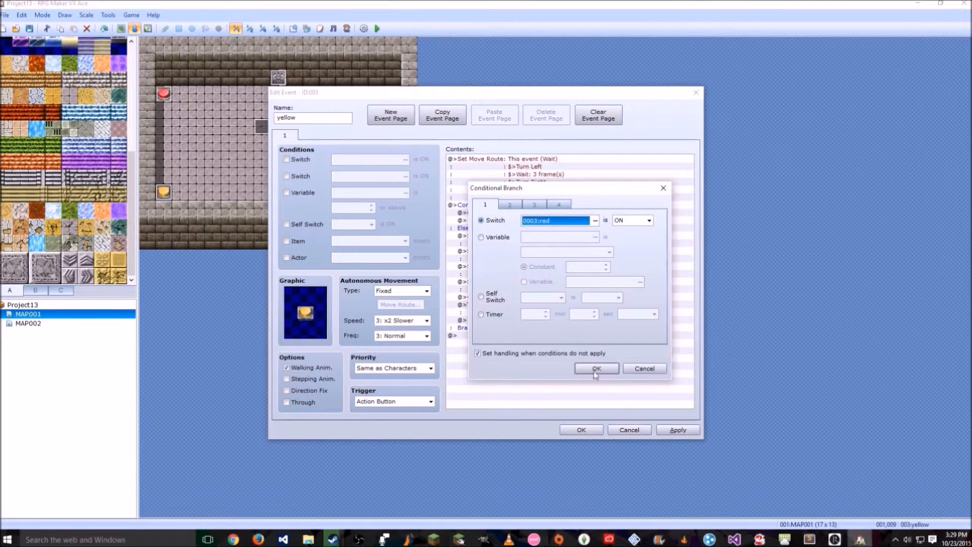
pyautogui.click(596, 369)
# Make the yellow event's branch turn switch 0004:yellow ON and save the event
pyautogui.click(565, 221)
pyautogui.doubleClick(563, 213)
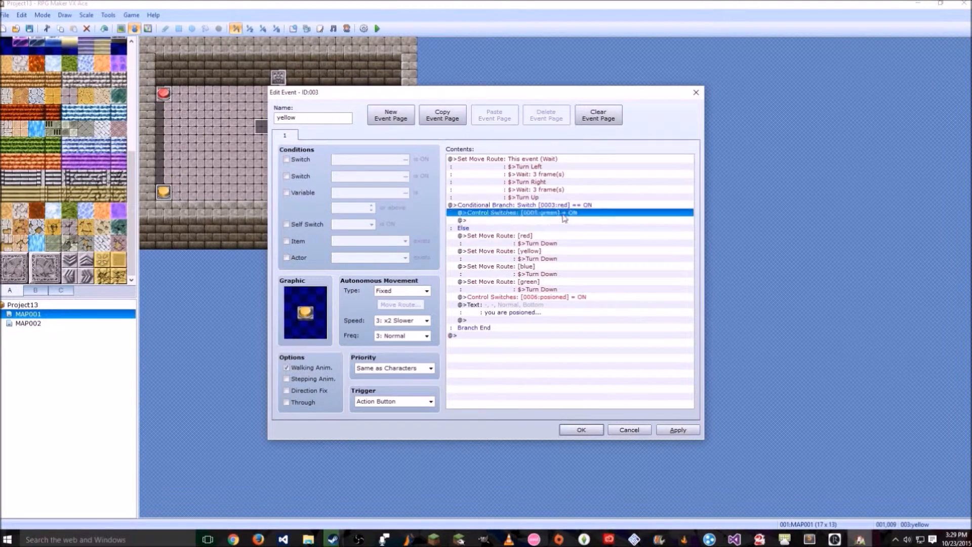
pyautogui.click(572, 259)
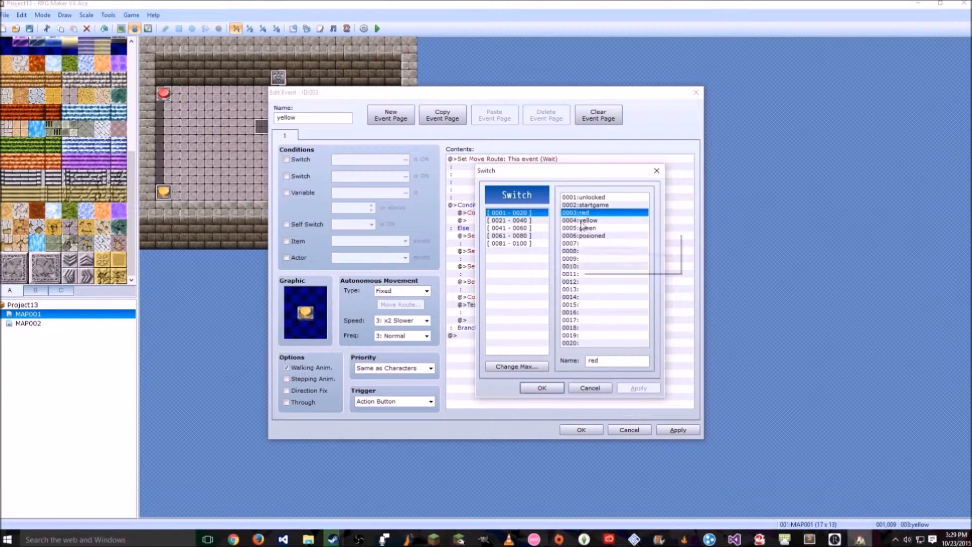
pyautogui.doubleClick(581, 221)
pyautogui.click(567, 324)
pyautogui.click(582, 429)
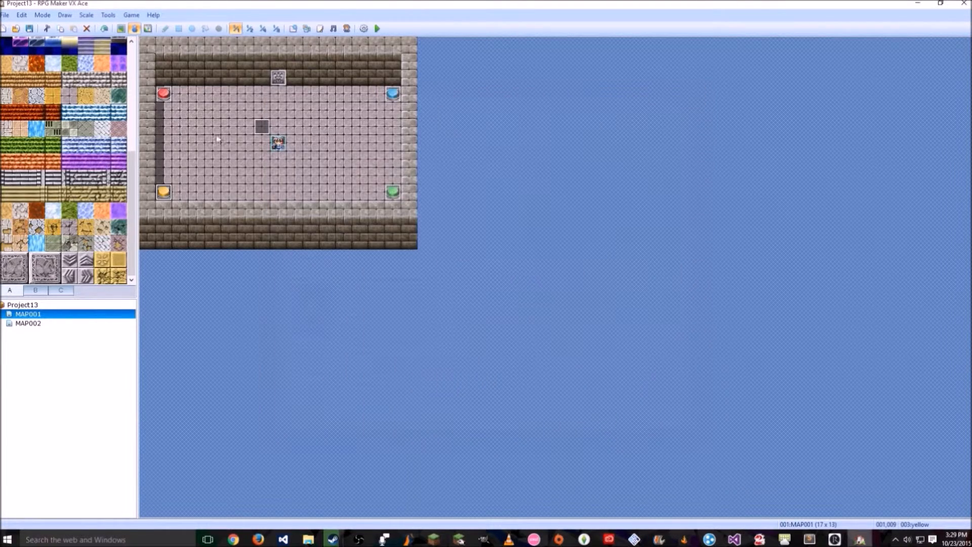
# Check the commands of the red button event and the door event
pyautogui.doubleClick(169, 95)
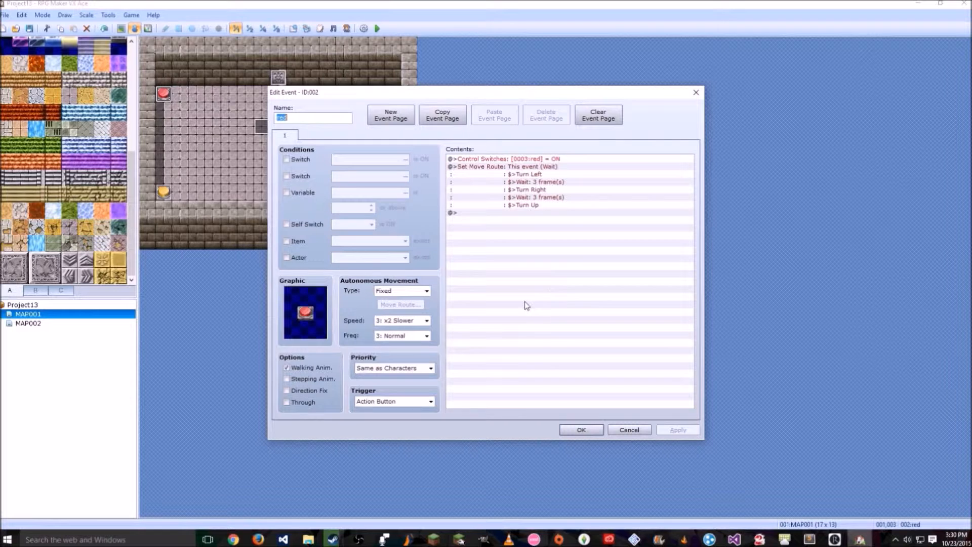
pyautogui.click(572, 432)
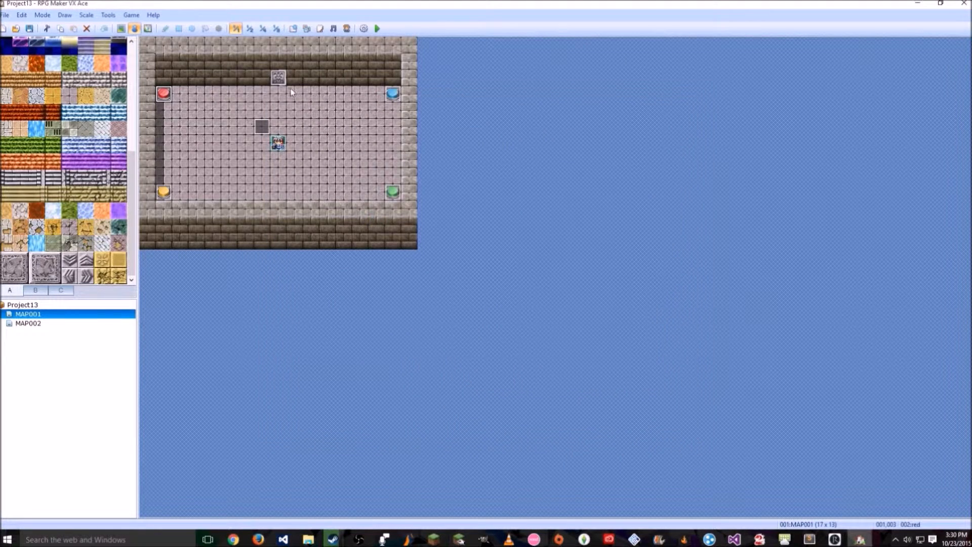
pyautogui.doubleClick(279, 78)
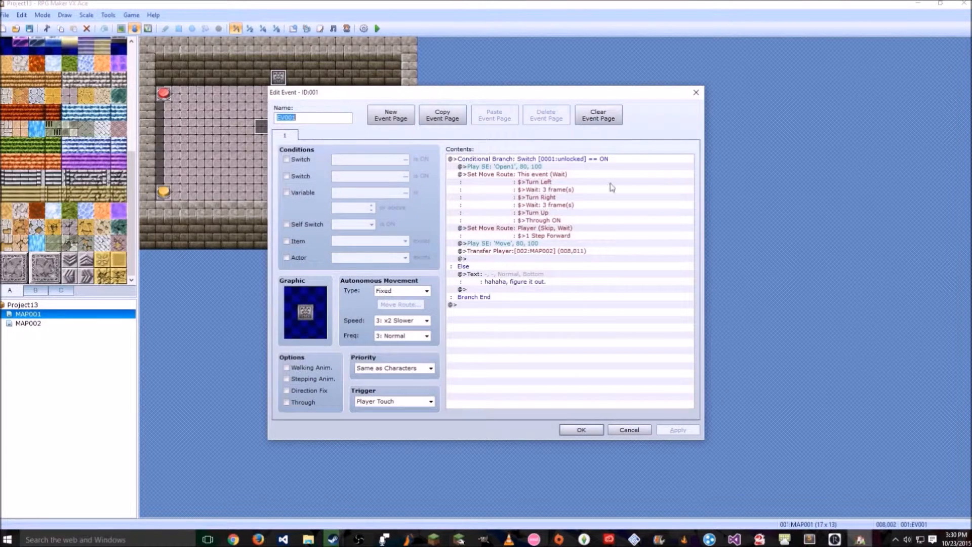
pyautogui.click(581, 430)
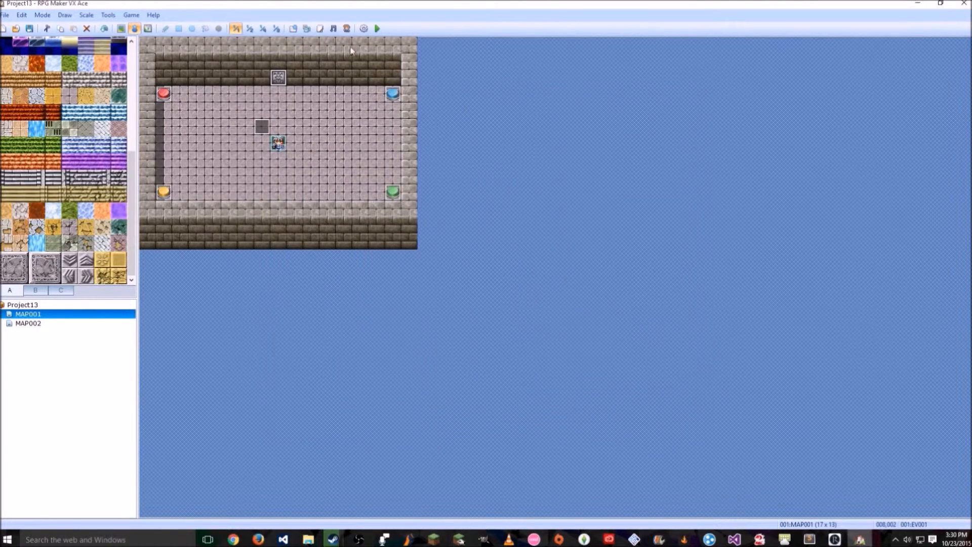
# Launch a playtest, saving the changes to Project13, and start a new game
pyautogui.click(381, 29)
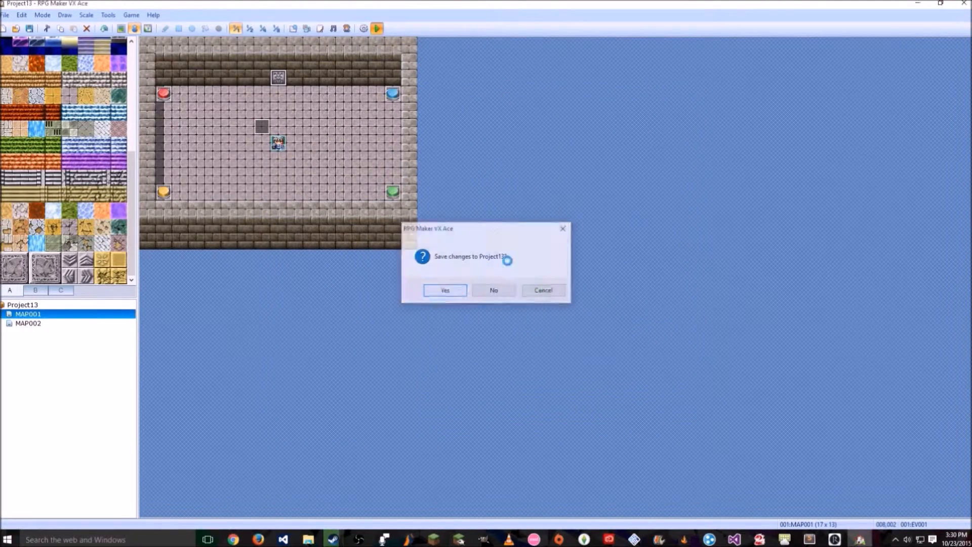
pyautogui.press('Return')
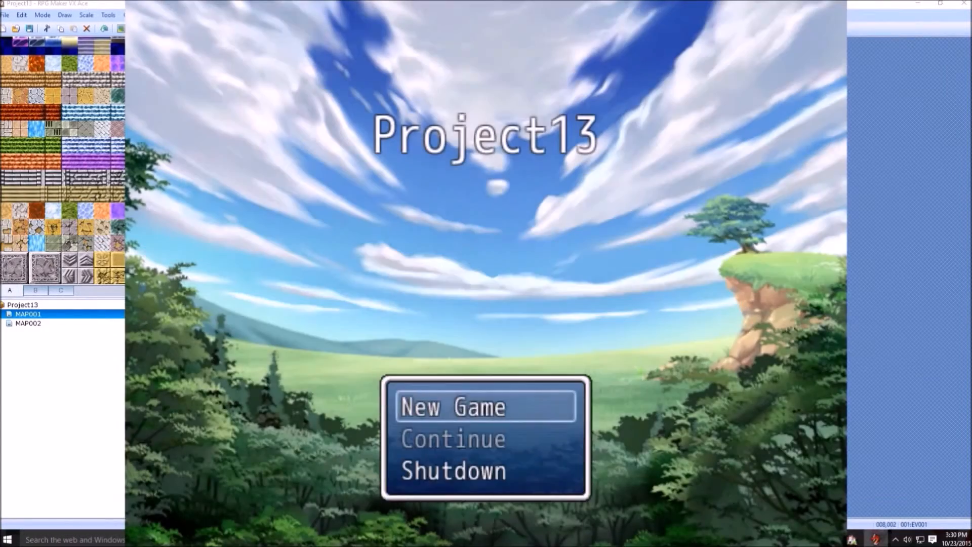
pyautogui.press('Return')
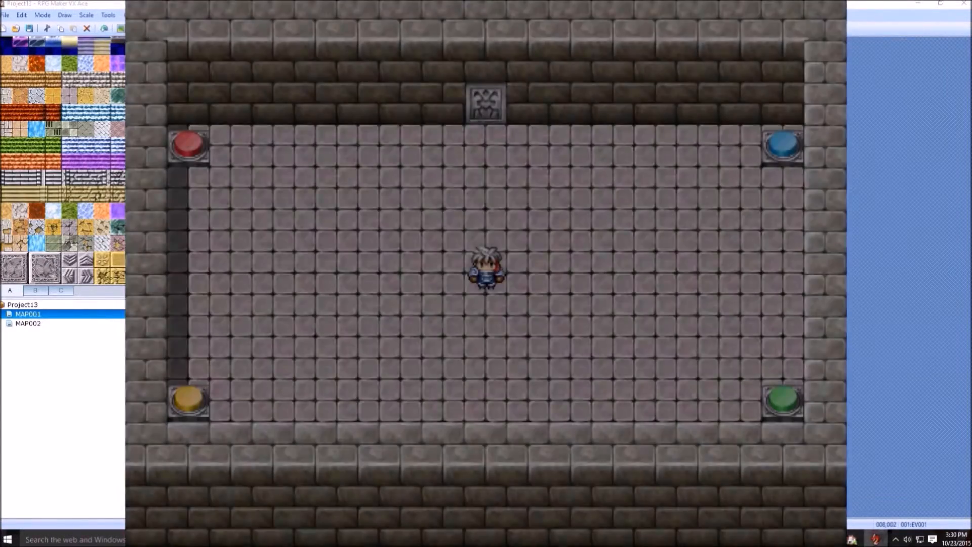
# Walk the character up to the door and try to open it without having activated any buttons
pyautogui.press('Left')
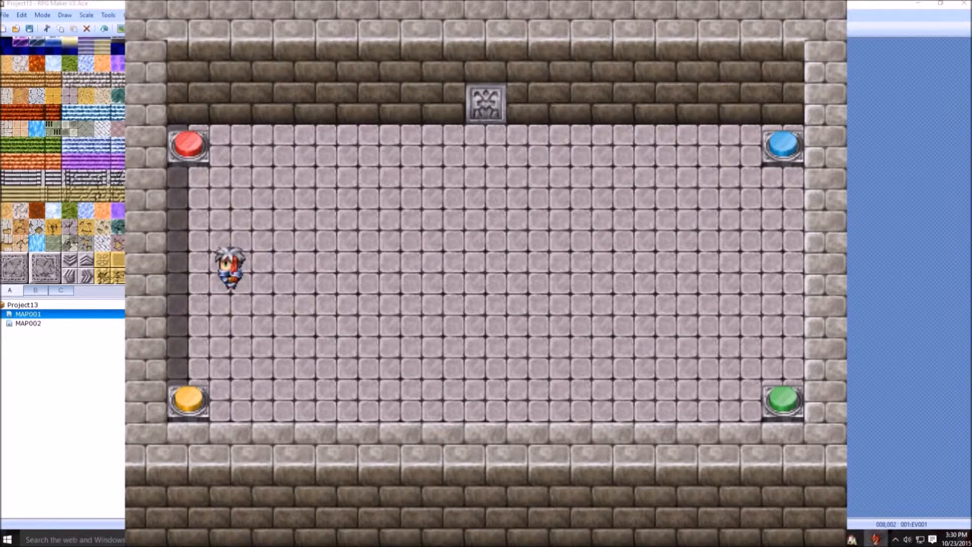
pyautogui.press('Right')
pyautogui.press('Right')
pyautogui.press('Up')
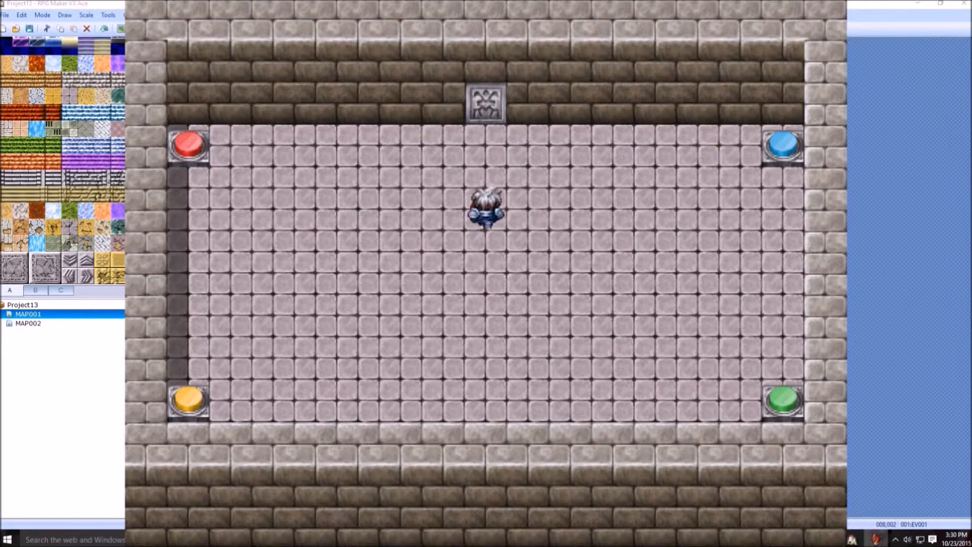
pyautogui.press('Return')
pyautogui.press('Return')
# Test the puzzle order by walking to and activating the red button first and the yellow button second
pyautogui.press('Left')
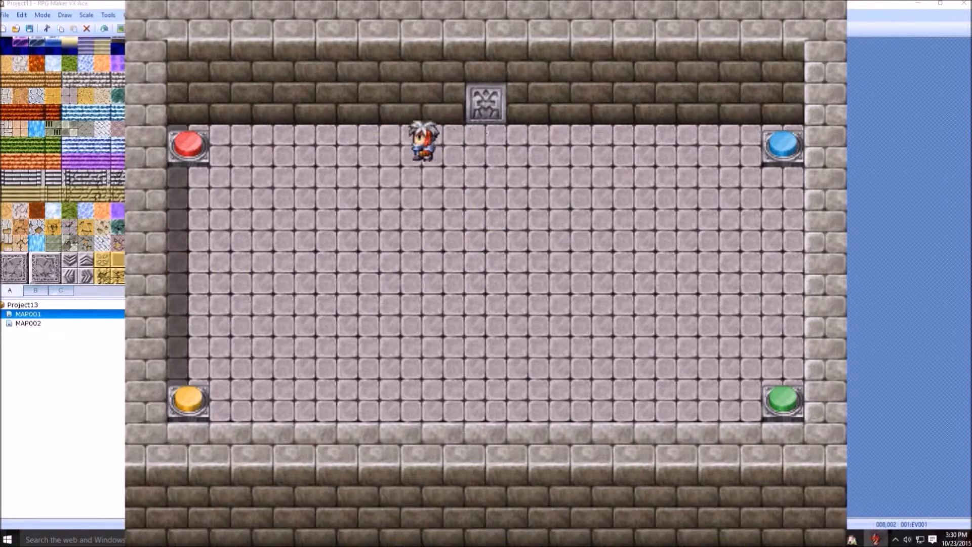
pyautogui.press('Left')
pyautogui.press('Down')
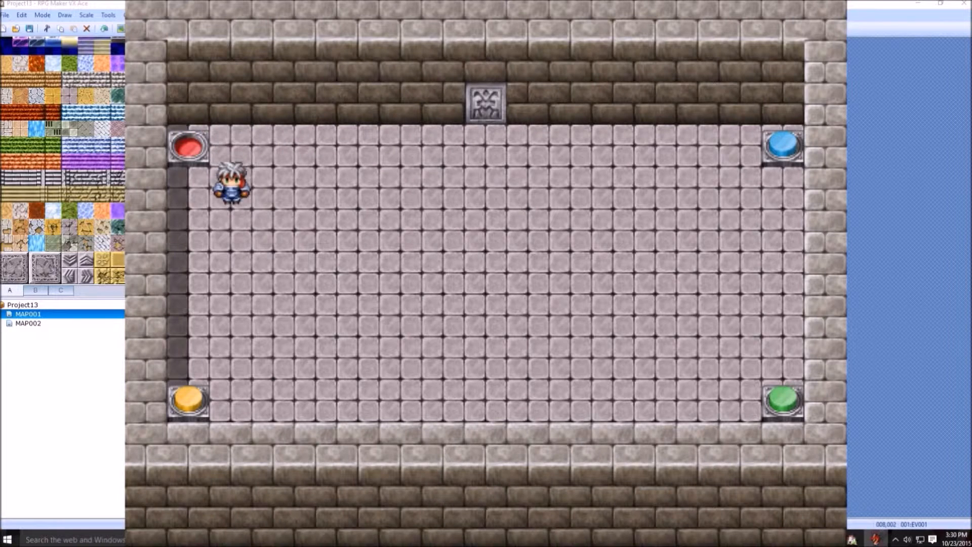
pyautogui.press('Down')
pyautogui.press('Left')
pyautogui.press('Return')
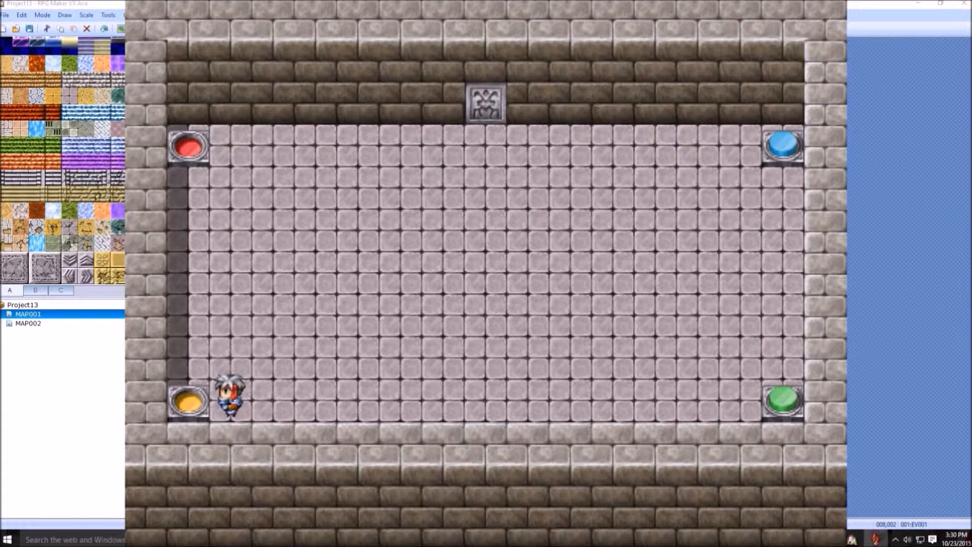
# Finish the puzzle order by walking to and activating the green button third and the blue button last
pyautogui.press('Right')
pyautogui.press('Right')
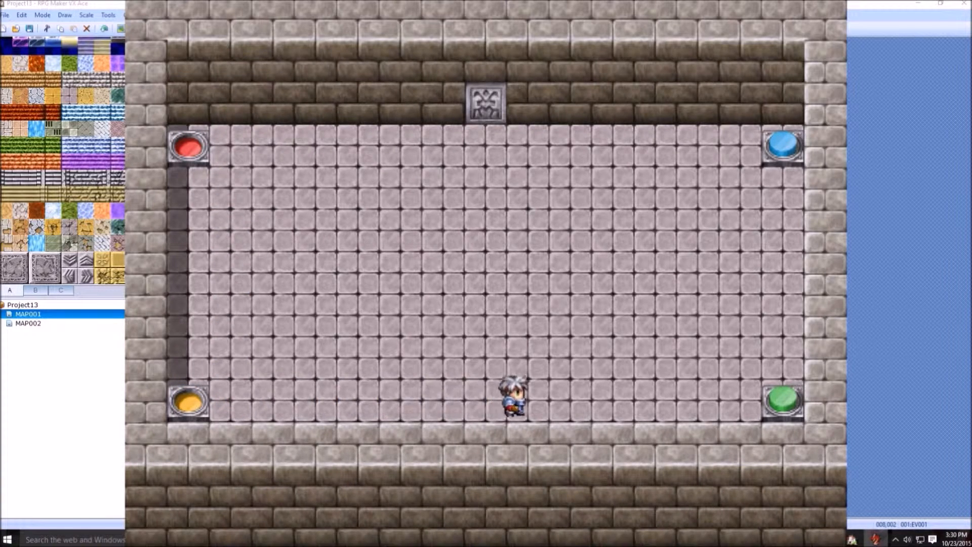
pyautogui.press('Right')
pyautogui.press('Return')
pyautogui.press('Up')
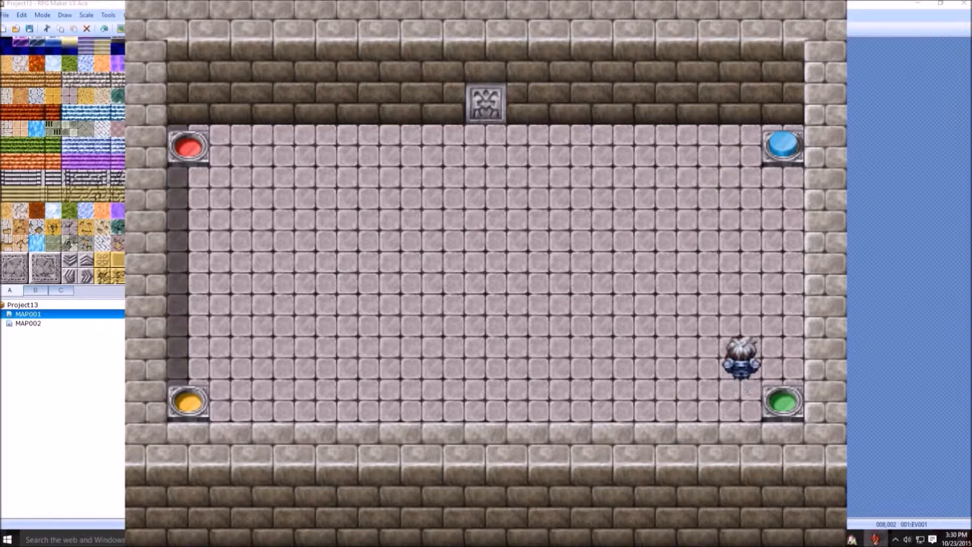
pyautogui.press('Up')
pyautogui.press('Right')
pyautogui.press('Return')
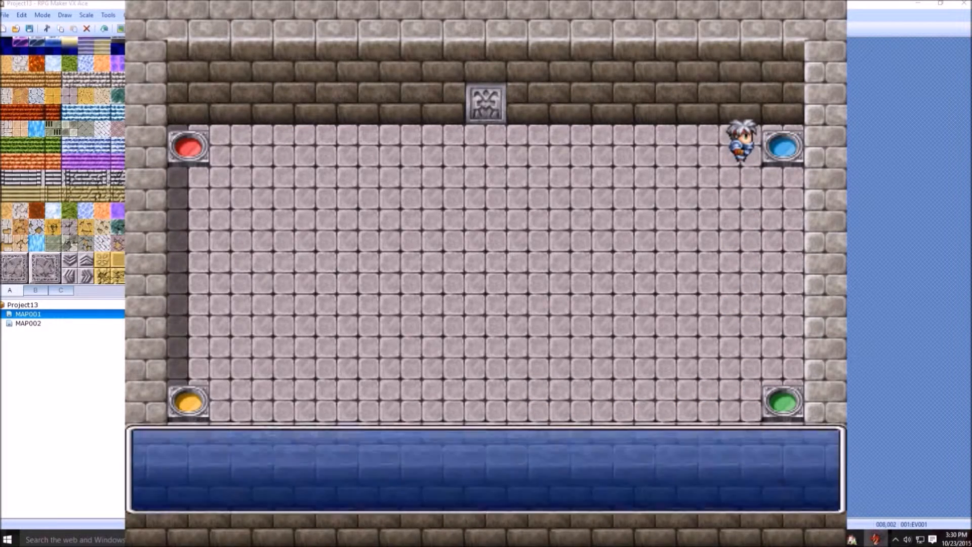
pyautogui.press('Return')
# Walk the character through the door into the second room and end the playtest
pyautogui.press('Left')
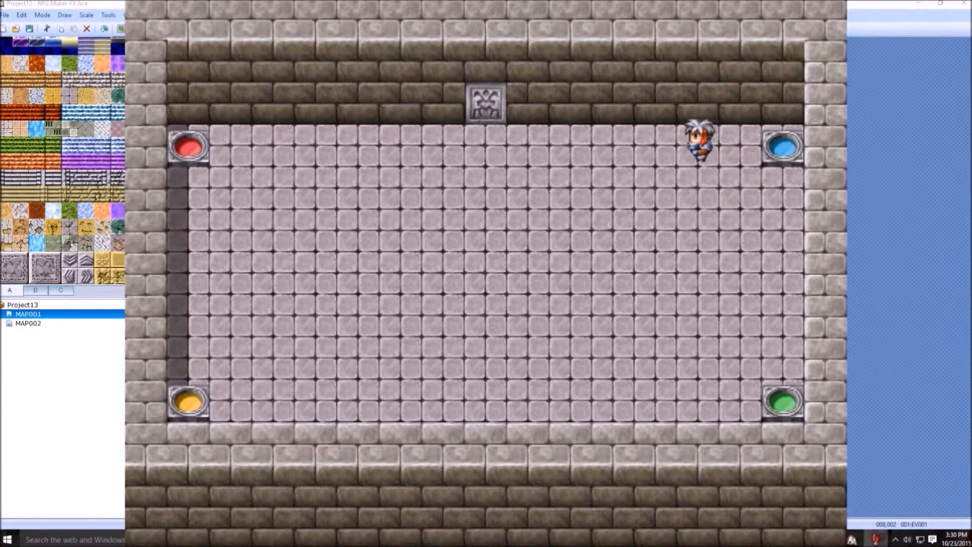
pyautogui.press('Up')
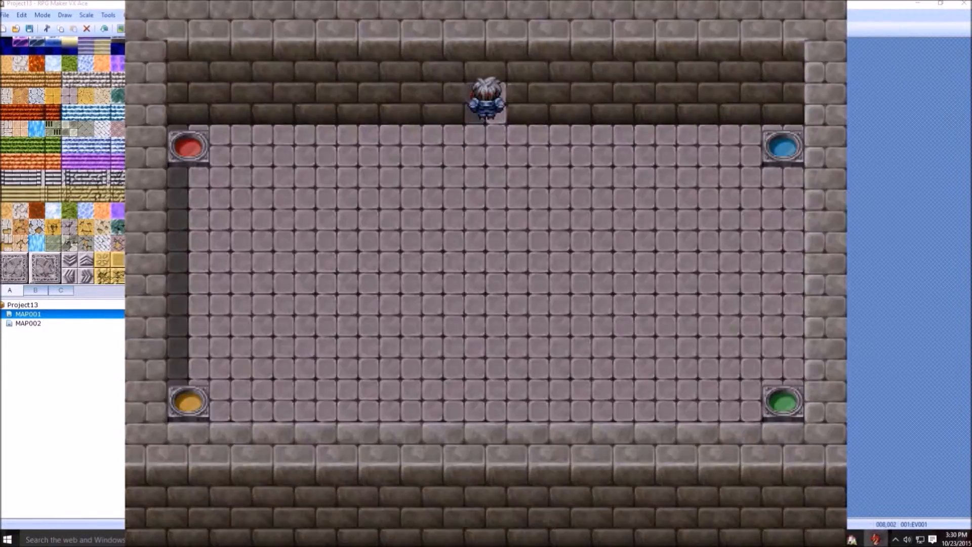
pyautogui.press('Up')
pyautogui.press('Down')
pyautogui.press('Escape')
pyautogui.press('Escape')
pyautogui.press('Down')
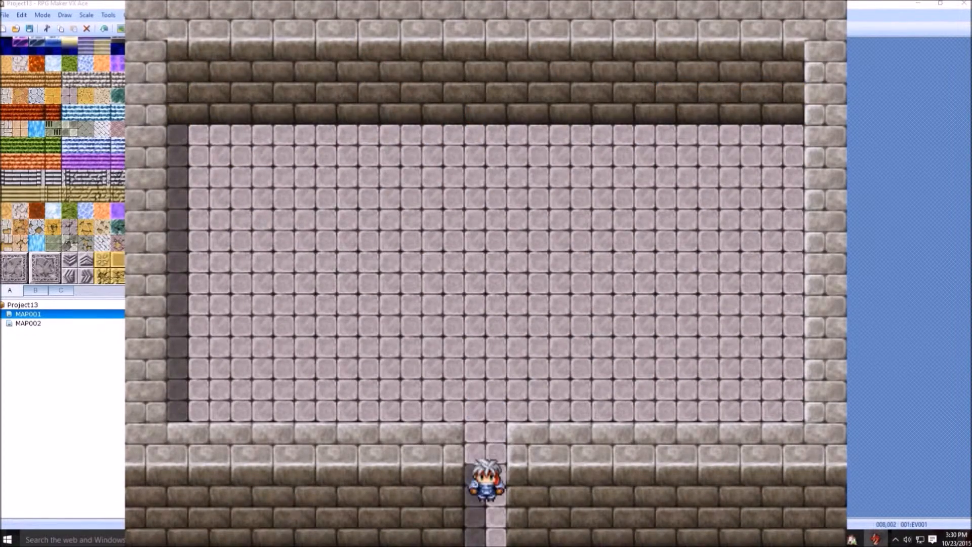
pyautogui.click(805, 1)
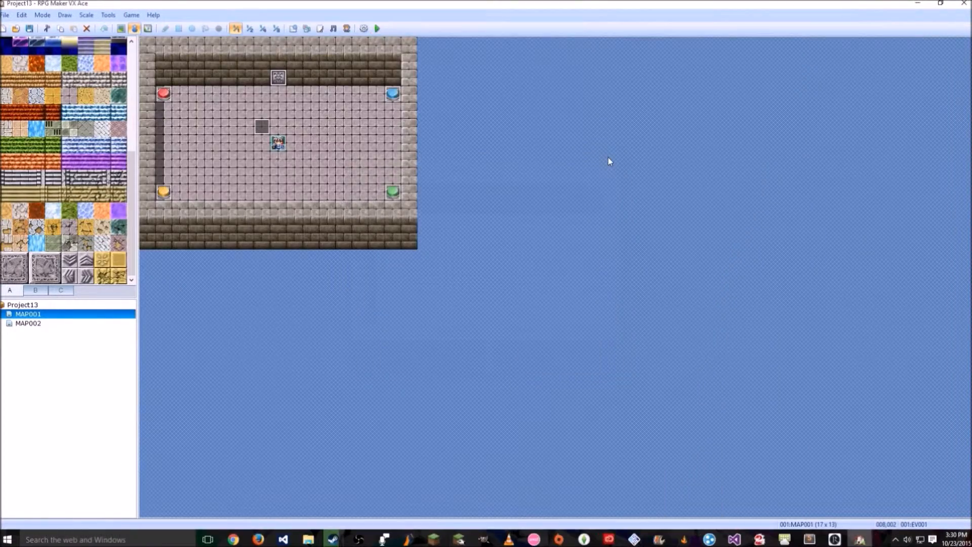
# Launch a new playtest, start a new game, and activate the yellow button first to test a wrong order
pyautogui.press('F12')
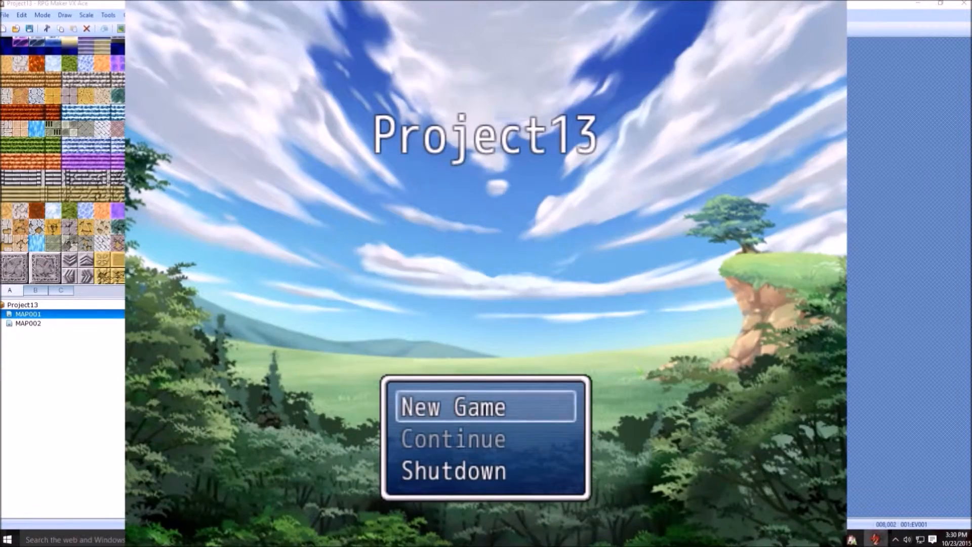
pyautogui.press('Return')
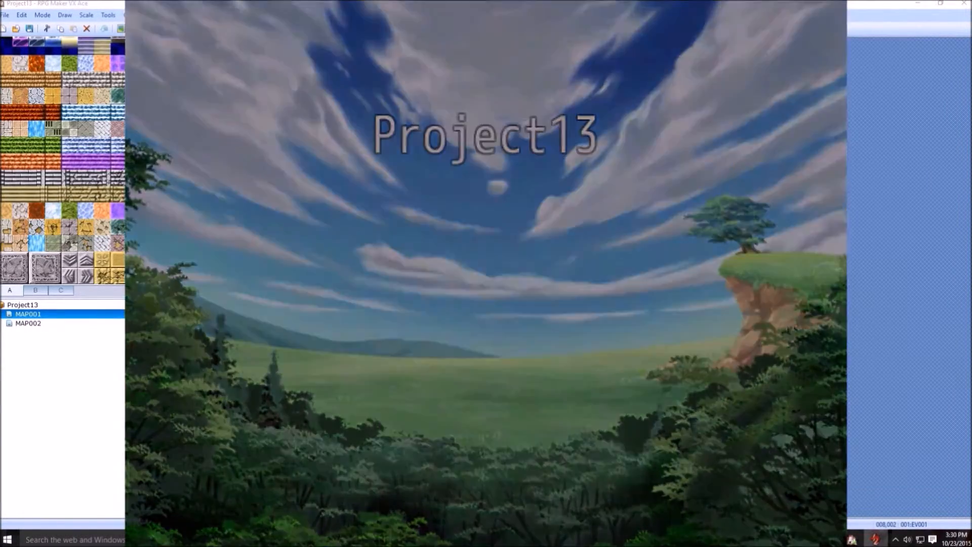
pyautogui.press('Down')
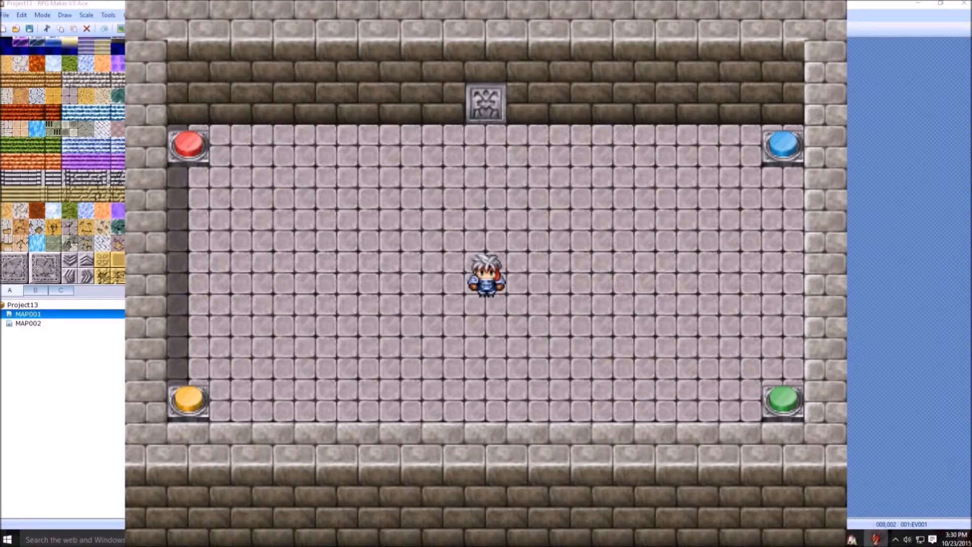
pyautogui.press('Down')
pyautogui.press('Left')
pyautogui.press('Left')
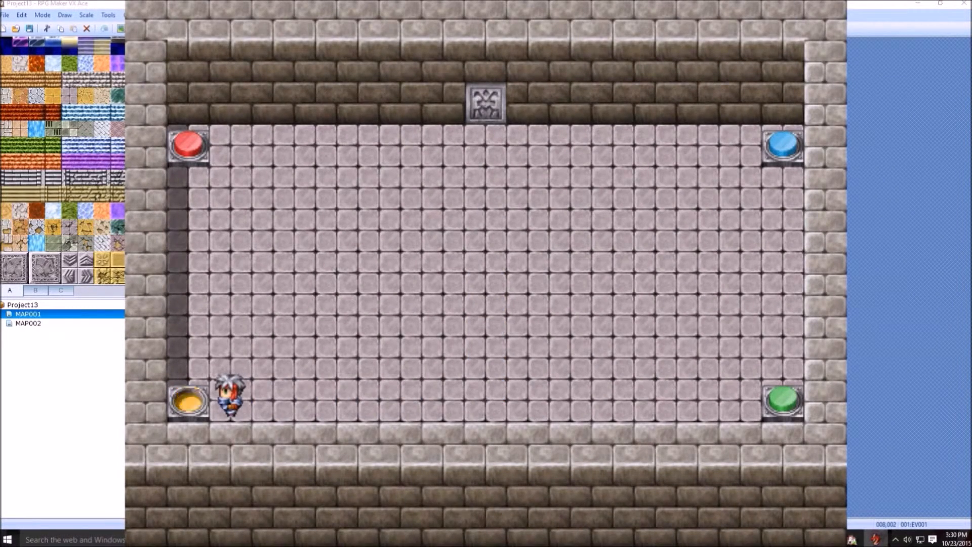
pyautogui.press('Return')
# Walk the character toward the green button, checking the poisoned character's HP in the game menu along the way
pyautogui.press('Right')
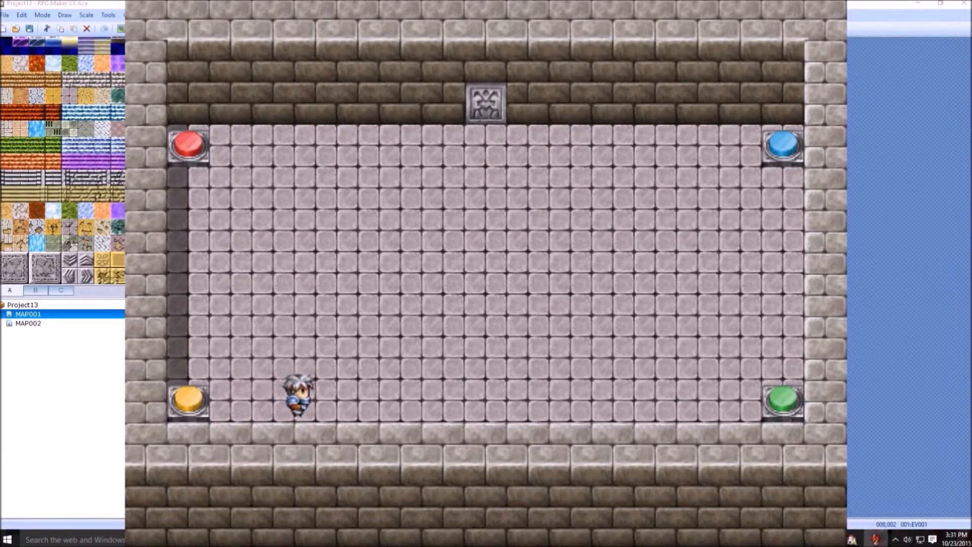
pyautogui.press('Escape')
pyautogui.press('Escape')
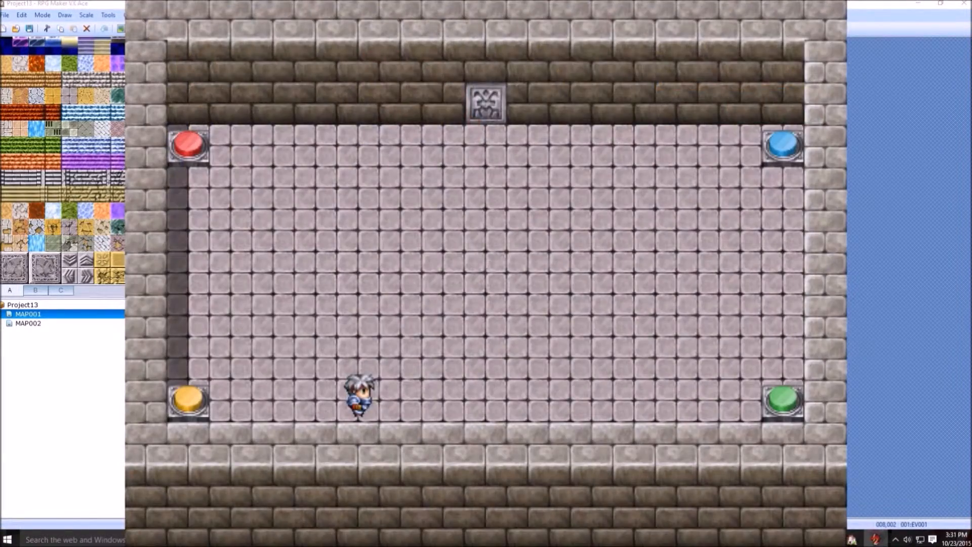
pyautogui.press('Escape')
pyautogui.press('Escape')
pyautogui.press('Right')
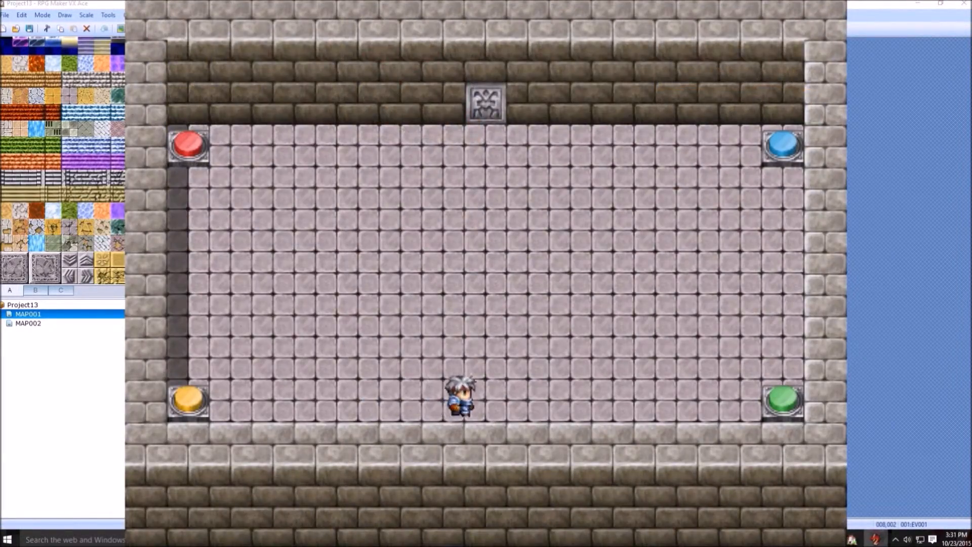
pyautogui.press('Escape')
pyautogui.press('Escape')
pyautogui.press('Right')
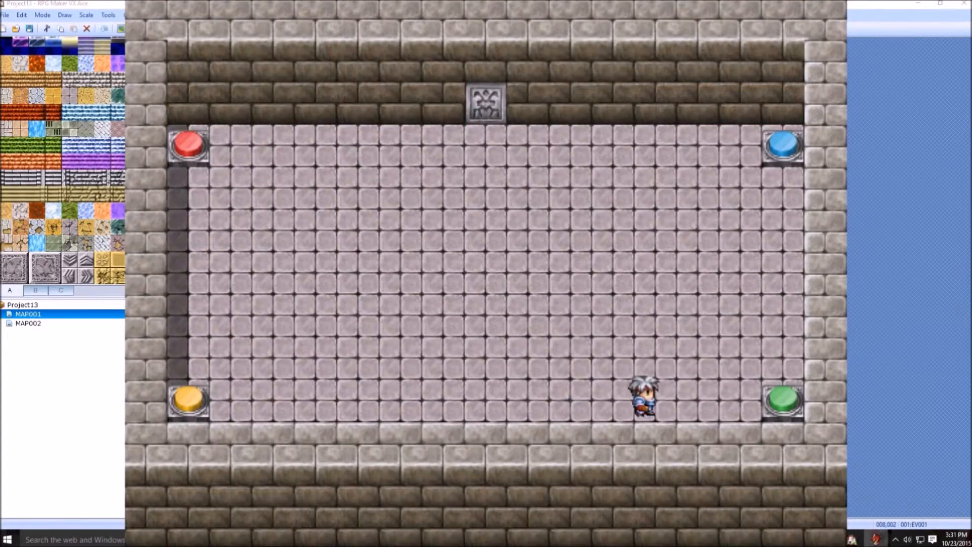
# Test activating the green button and the blue button without having activated the red one
pyautogui.press('Return')
pyautogui.press('Up')
pyautogui.press('Up')
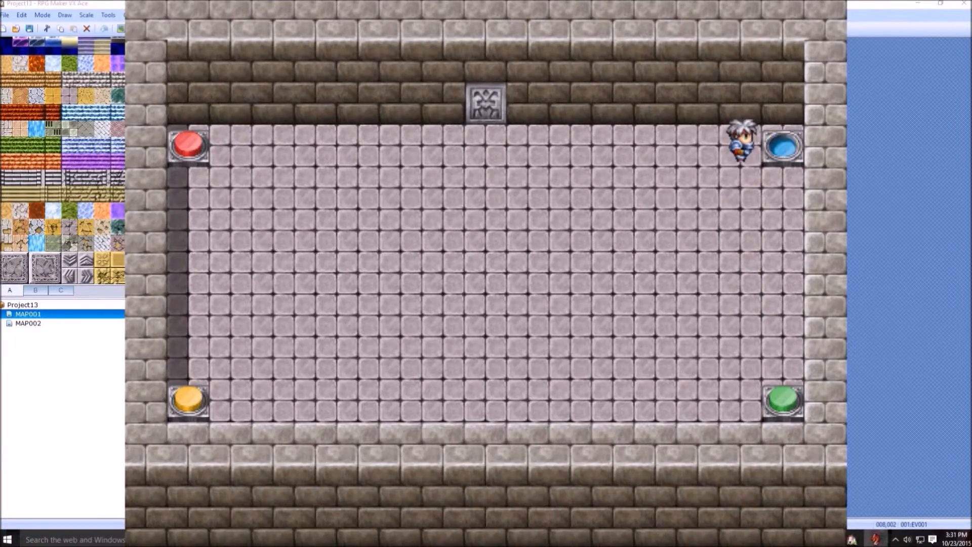
pyautogui.press('Return')
# Check the character's HP in the game menu and end the playtest
pyautogui.press('Escape')
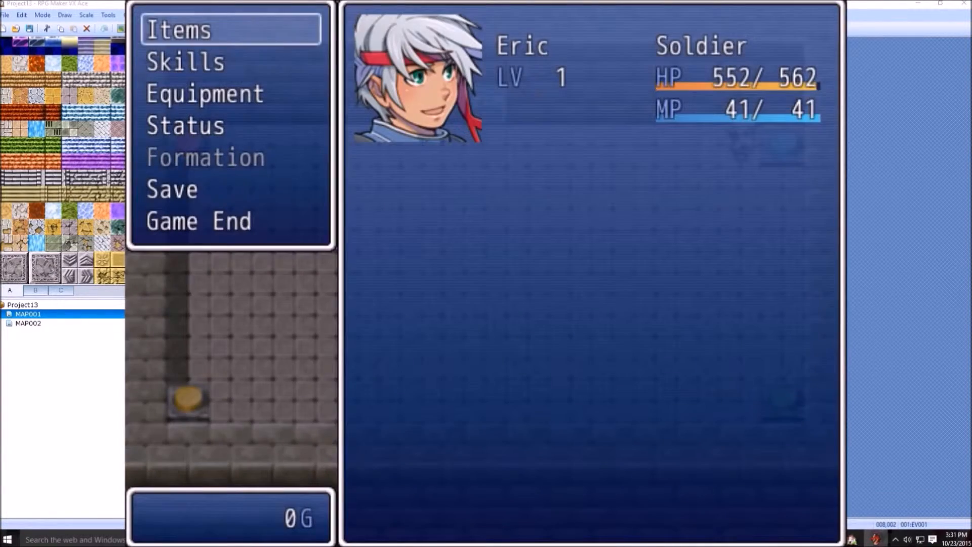
pyautogui.press('Escape')
pyautogui.click(615, 155)
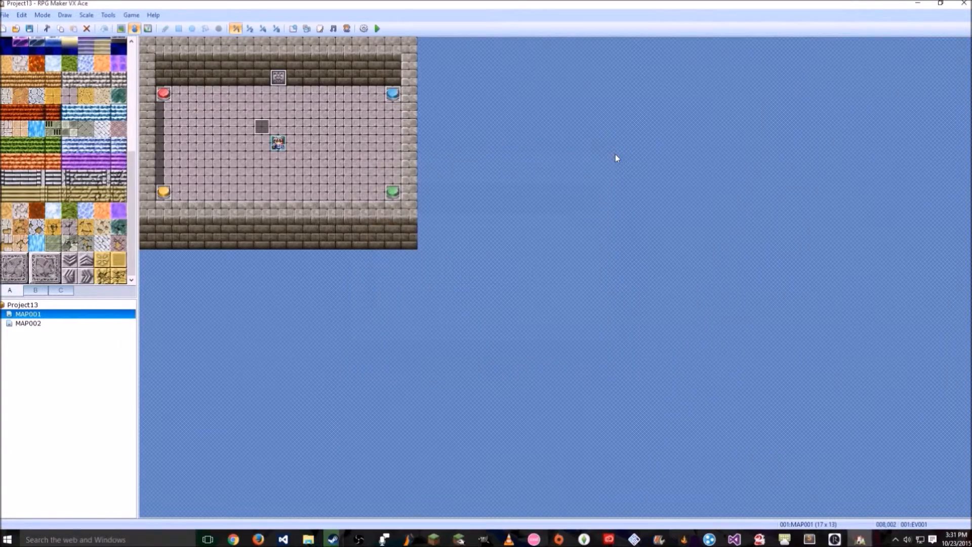
# Launch another playtest, start a new game, and activate the red button first
pyautogui.press('F12')
pyautogui.press('Return')
pyautogui.press('Left')
pyautogui.press('Up')
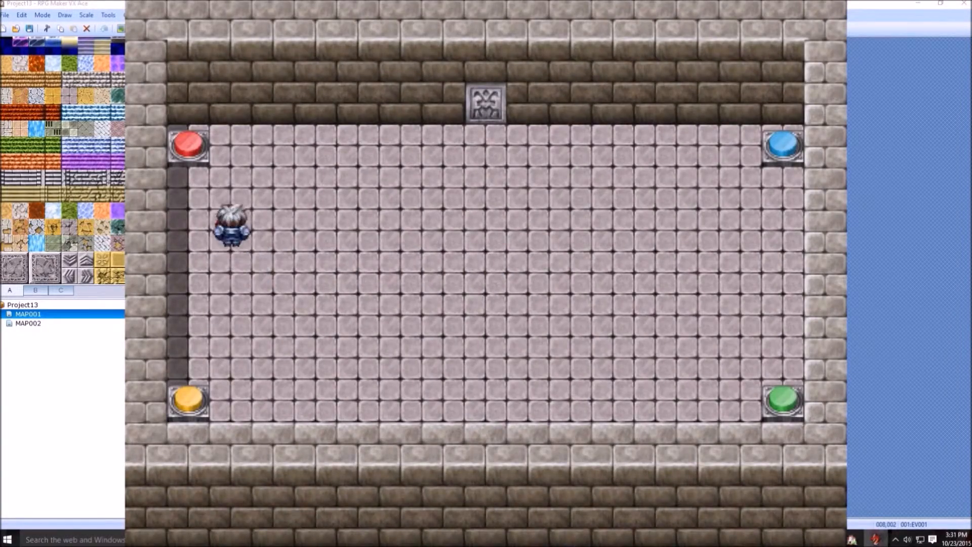
pyautogui.press('Left')
pyautogui.press('Return')
# Test the wrong second choice by walking to the green button and activating it right after the red one
pyautogui.press('Down')
pyautogui.press('Down')
pyautogui.press('Right')
pyautogui.press('Right')
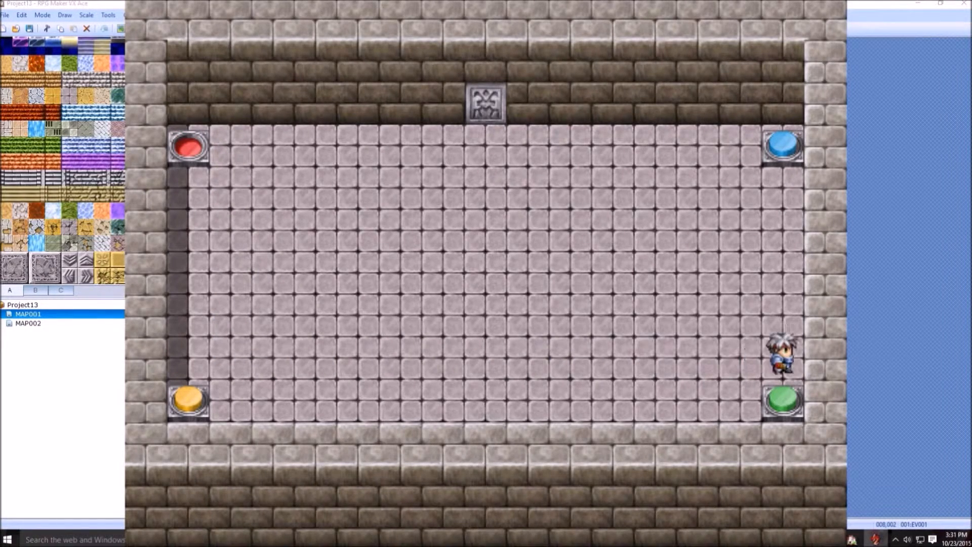
pyautogui.press('Return')
# Activate the red button again and test the blue button as the wrong second choice, dismissing the poison message
pyautogui.press('Up')
pyautogui.press('Left')
pyautogui.press('Up')
pyautogui.hotkey('shift', 'Left')
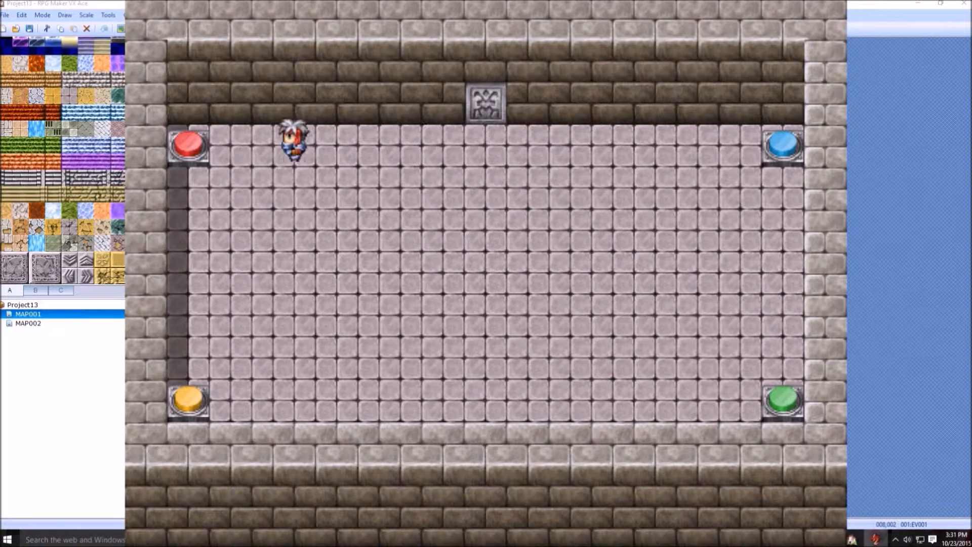
pyautogui.hotkey('shift', 'Right')
pyautogui.hotkey('shift', 'Left')
pyautogui.hotkey('shift', 'Right')
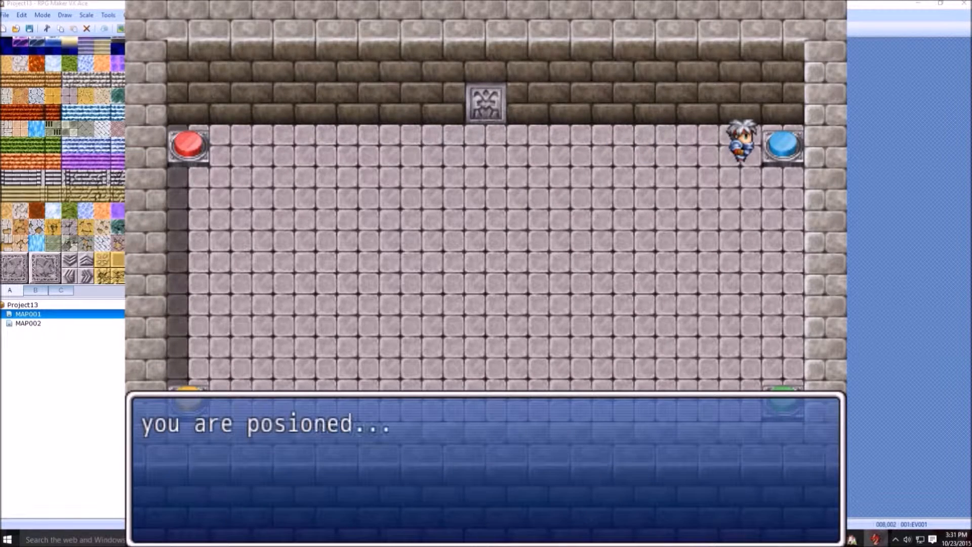
pyautogui.press('Return')
# Repeat the test of activating the red button followed by the green button and dismiss the poison message
pyautogui.hotkey('shift', 'Left')
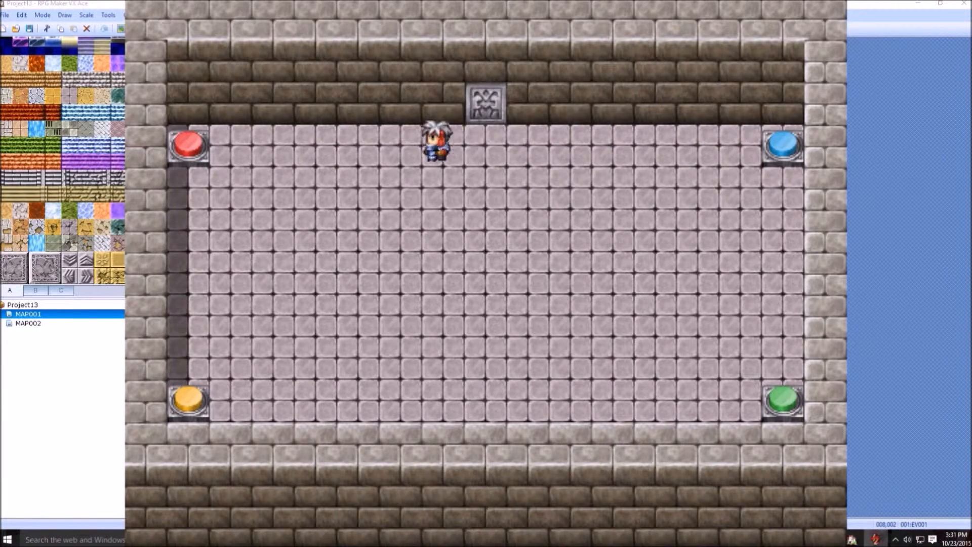
pyautogui.hotkey('shift', 'Down')
pyautogui.hotkey('shift', 'Right')
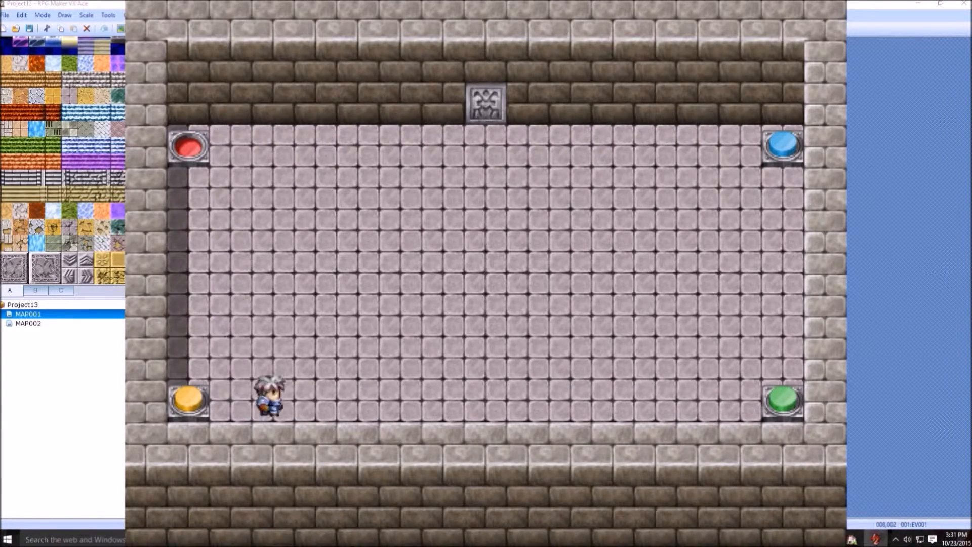
pyautogui.press('Right')
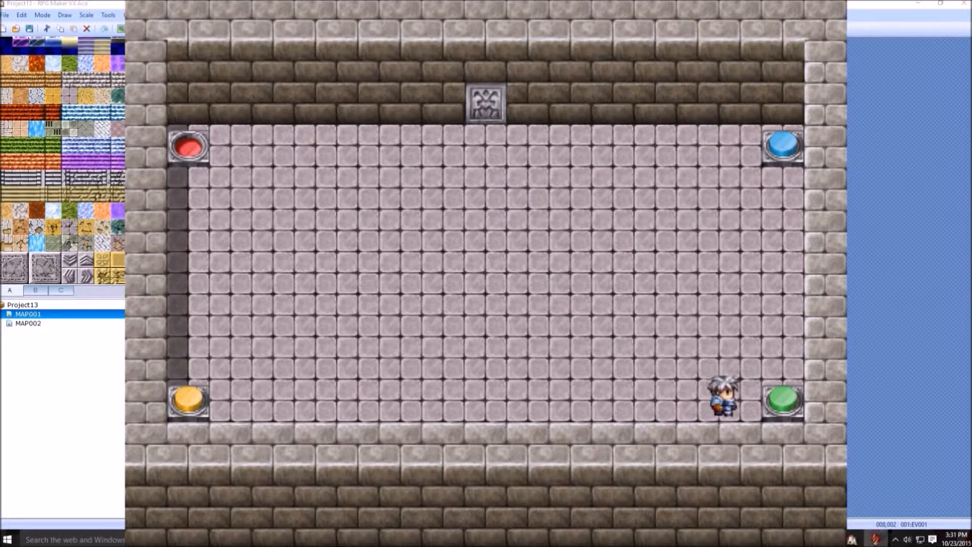
pyautogui.press('Return')
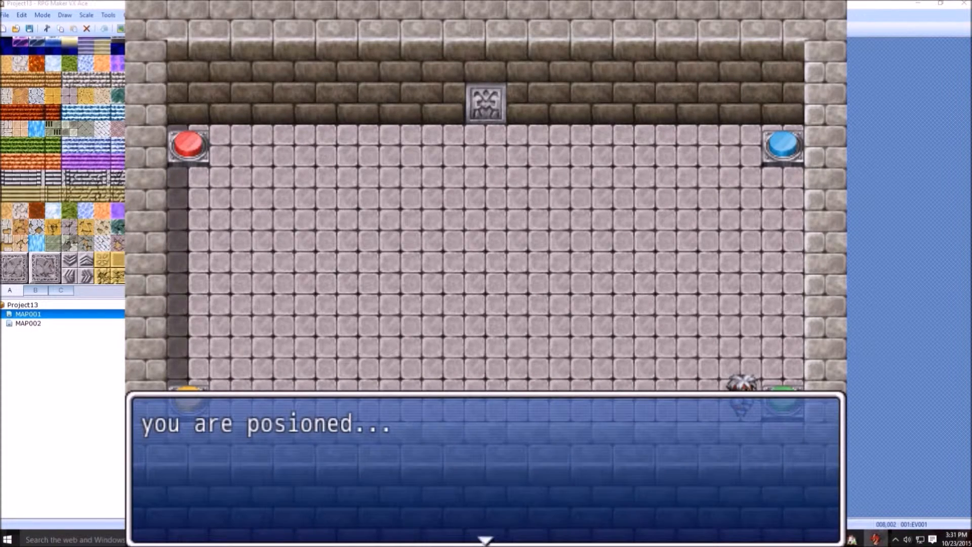
pyautogui.press('Return')
# Repeat the test of activating the red button followed by the blue button and dismiss the poison message
pyautogui.hotkey('shift', 'Left')
pyautogui.hotkey('shift', 'Up')
pyautogui.hotkey('shift', 'Down')
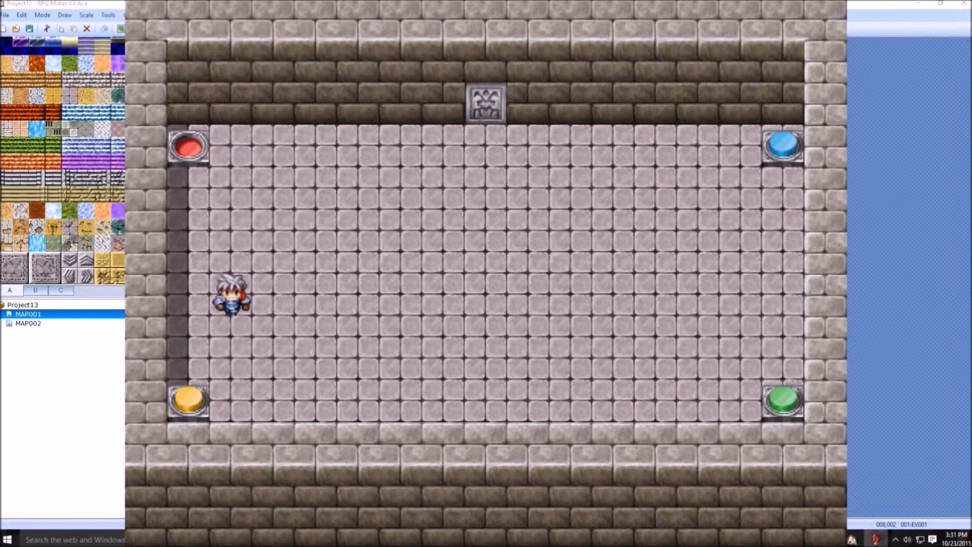
pyautogui.hotkey('shift', 'Right')
pyautogui.hotkey('shift', 'Up')
pyautogui.hotkey('shift', 'Right')
pyautogui.hotkey('shift', 'Right')
pyautogui.press('Return')
# Walk the character to the door and try to open it with the buttons reset
pyautogui.press('Left')
pyautogui.hotkey('shift', 'Left')
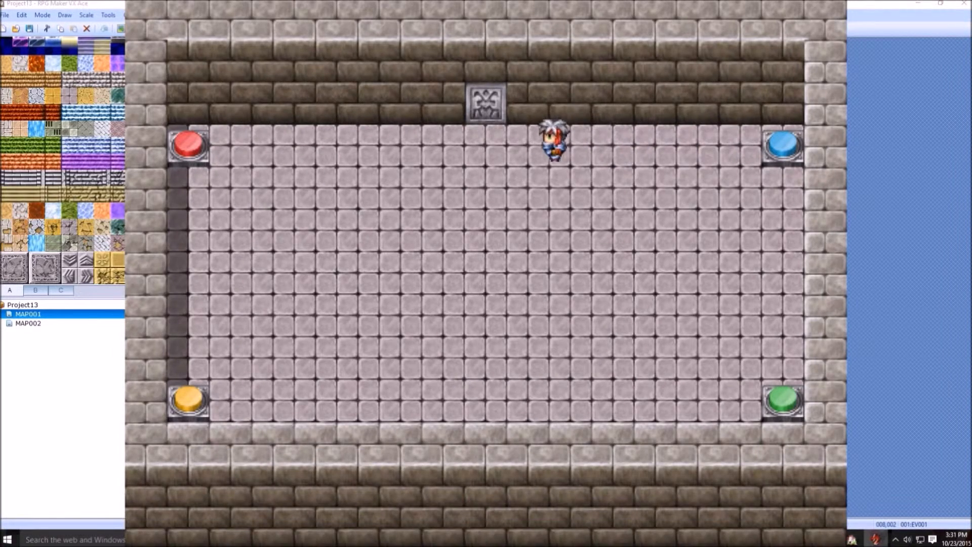
pyautogui.press('Up')
pyautogui.press('Return')
pyautogui.press('Return')
# Activate the buttons in the correct order: red, yellow, green, and blue
pyautogui.hotkey('shift', 'Down')
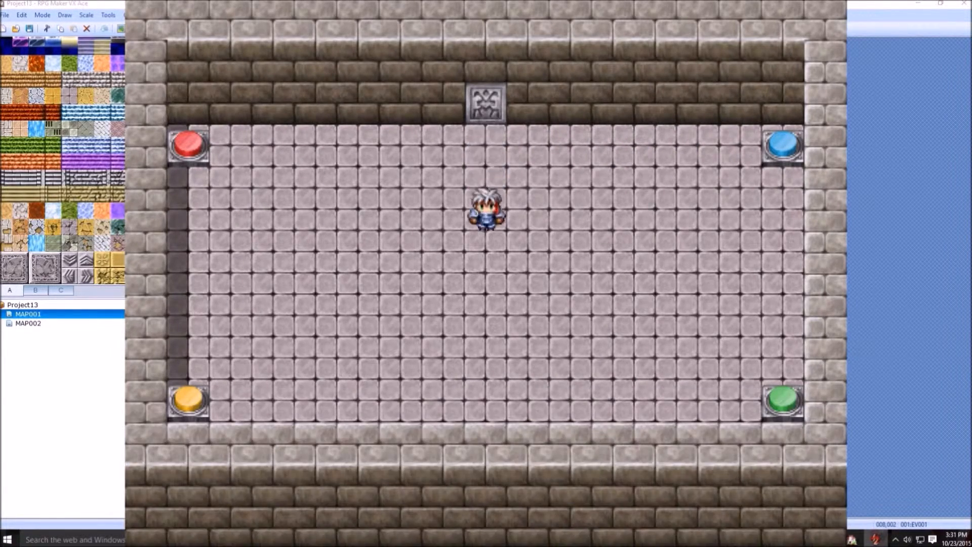
pyautogui.hotkey('shift', 'Left')
pyautogui.hotkey('shift', 'Left')
pyautogui.hotkey('shift', 'Up')
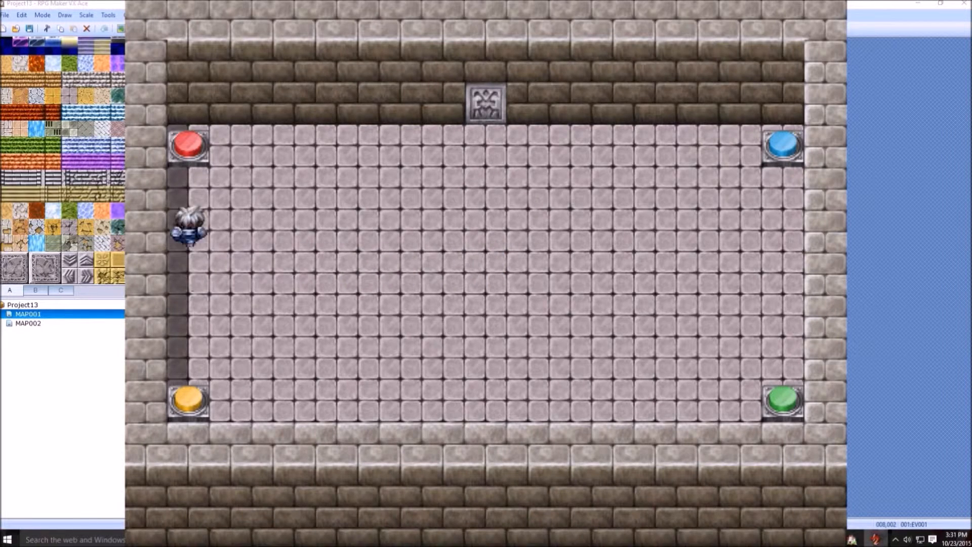
pyautogui.hotkey('shift', 'Down')
pyautogui.hotkey('shift', 'Right')
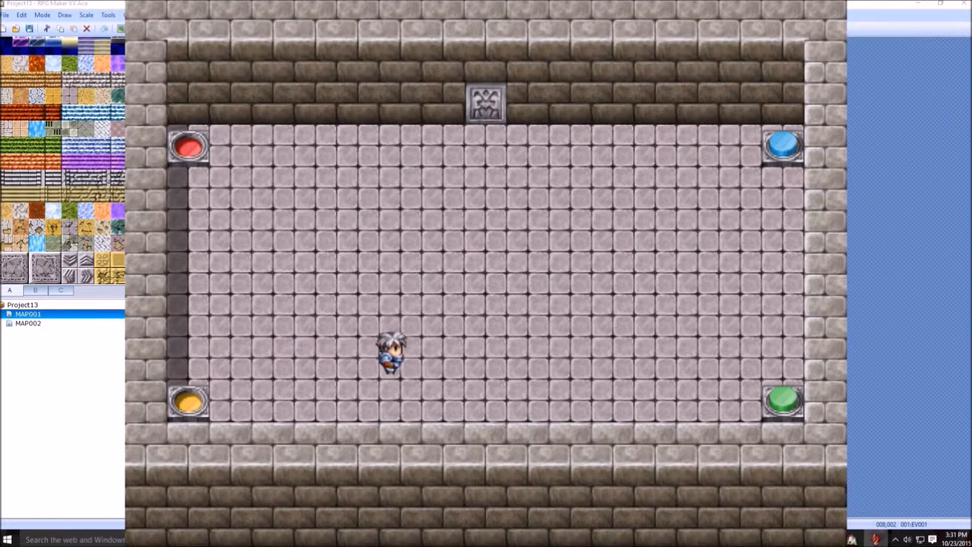
pyautogui.hotkey('shift', 'Right')
pyautogui.hotkey('shift', 'Up')
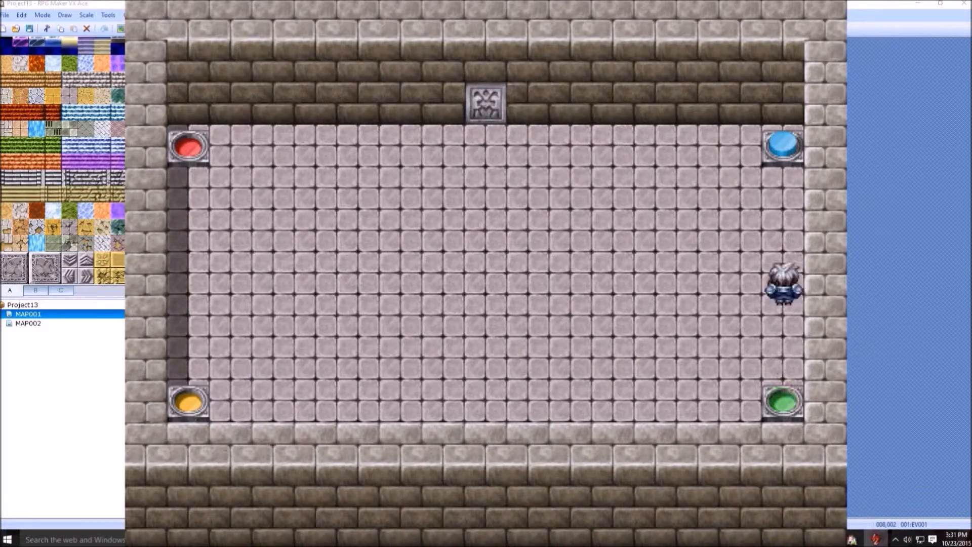
pyautogui.press('Return')
# Walk the character through the unlocked door into the second room and end the playtest
pyautogui.hotkey('shift', 'Left')
pyautogui.hotkey('shift', 'Up')
pyautogui.press('Up')
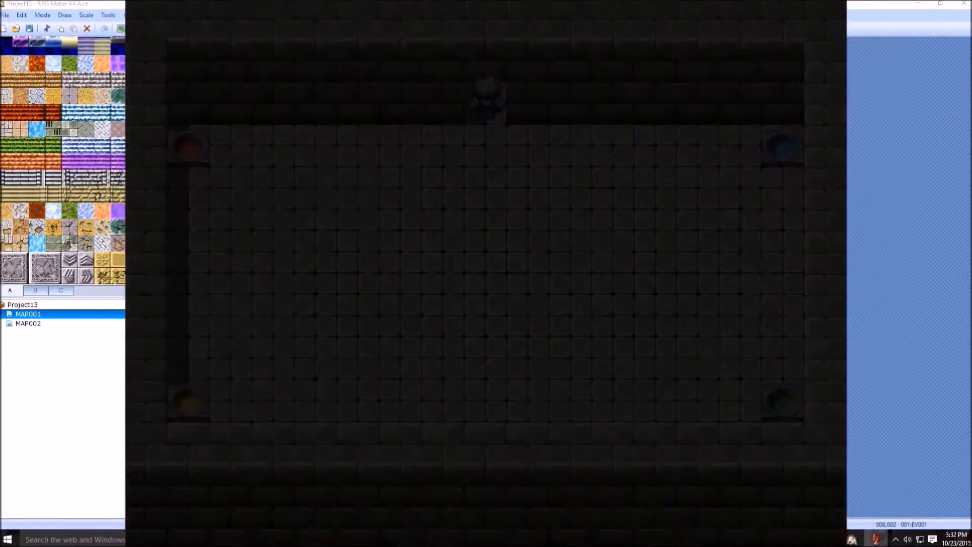
pyautogui.hotkey('shift', 'Up')
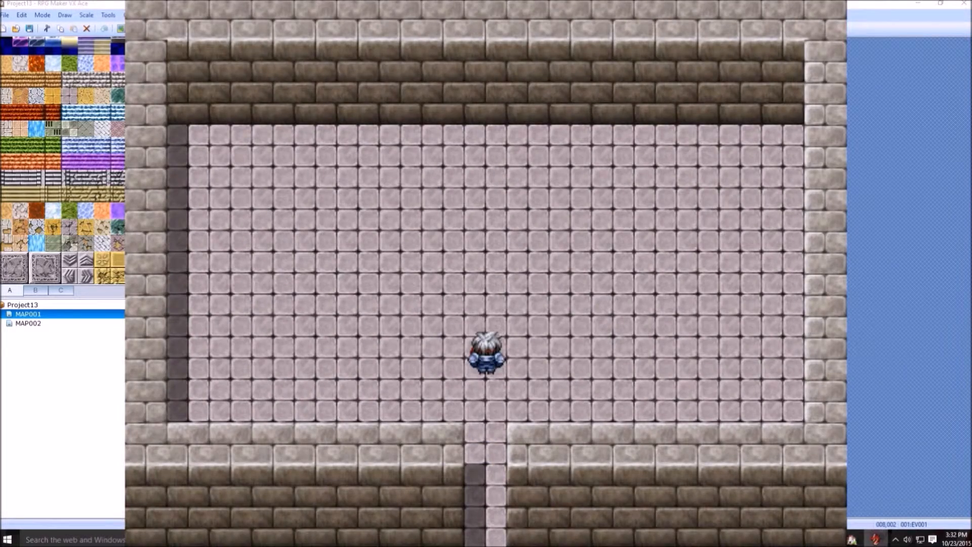
pyautogui.press('Escape')
pyautogui.press('Escape')
pyautogui.click(819, 2)
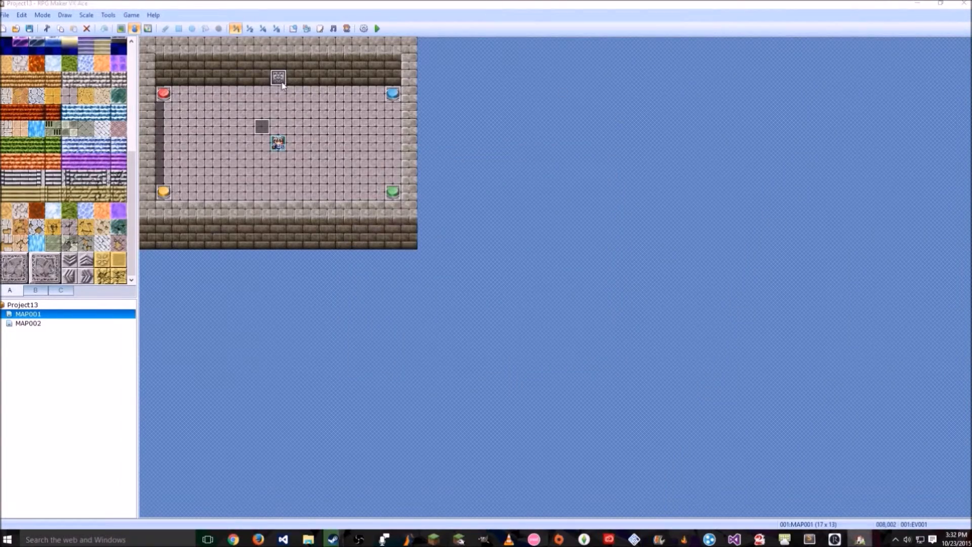
# Add a Control Switches command setting 0006:posioned to OFF at the start of the door event's unlocked branch and save the event
pyautogui.doubleClick(279, 78)
pyautogui.click(536, 167)
pyautogui.press('space')
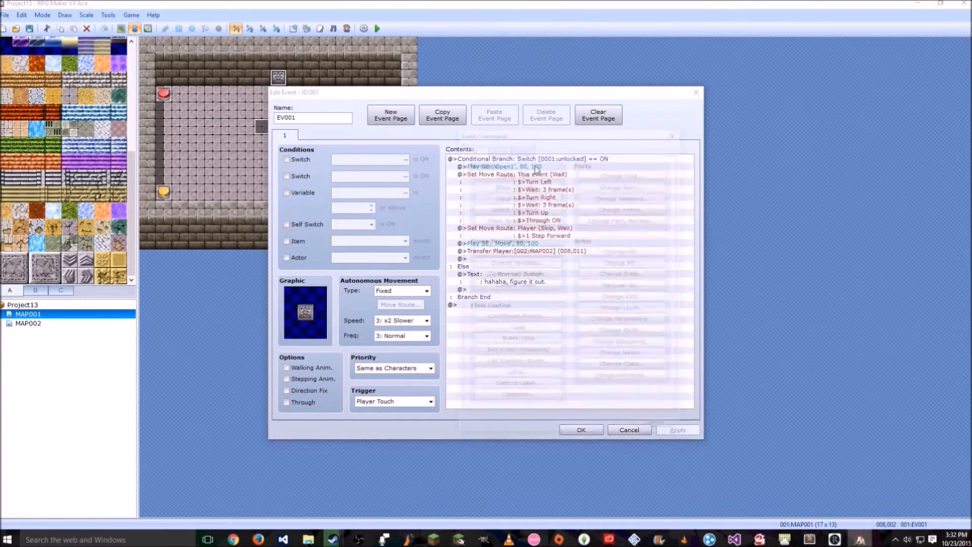
pyautogui.click(522, 250)
pyautogui.click(562, 259)
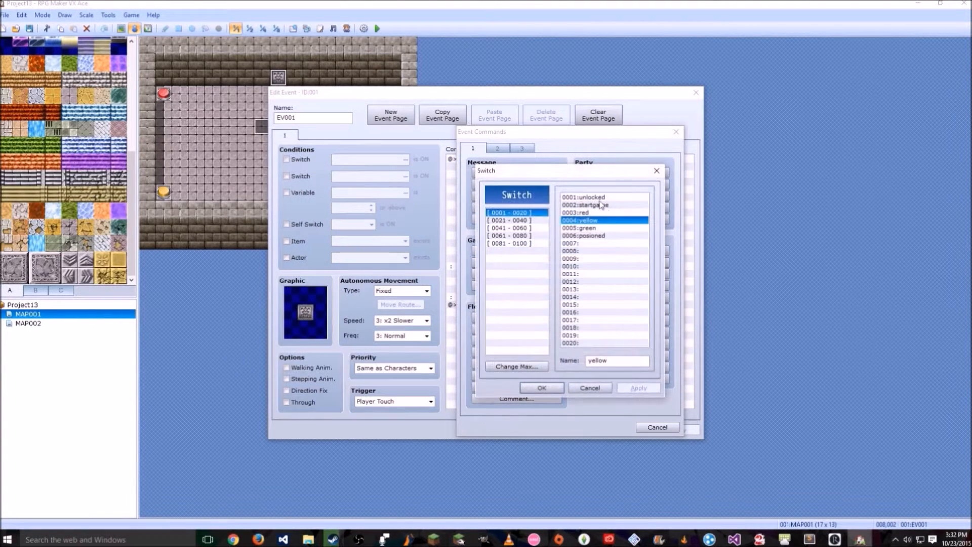
pyautogui.doubleClick(582, 236)
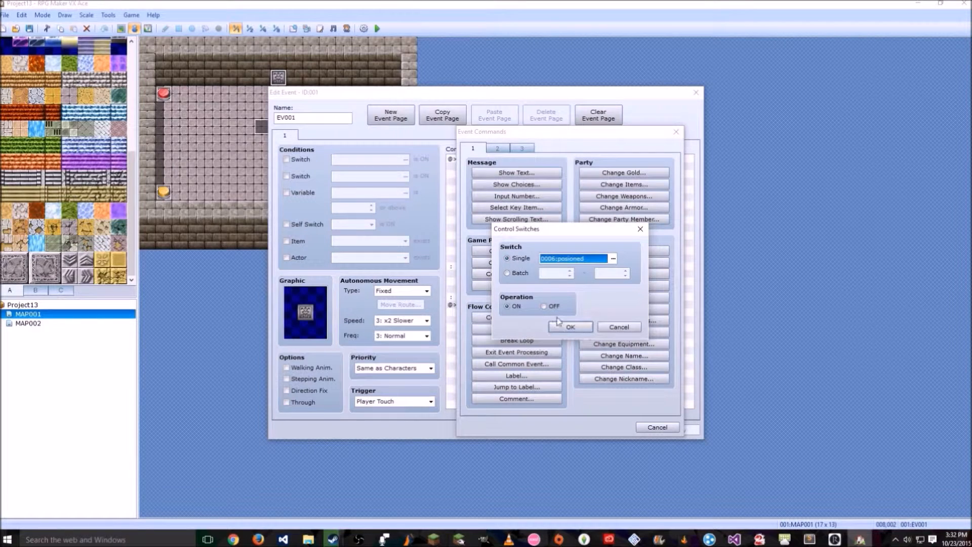
pyautogui.click(552, 306)
pyautogui.click(571, 326)
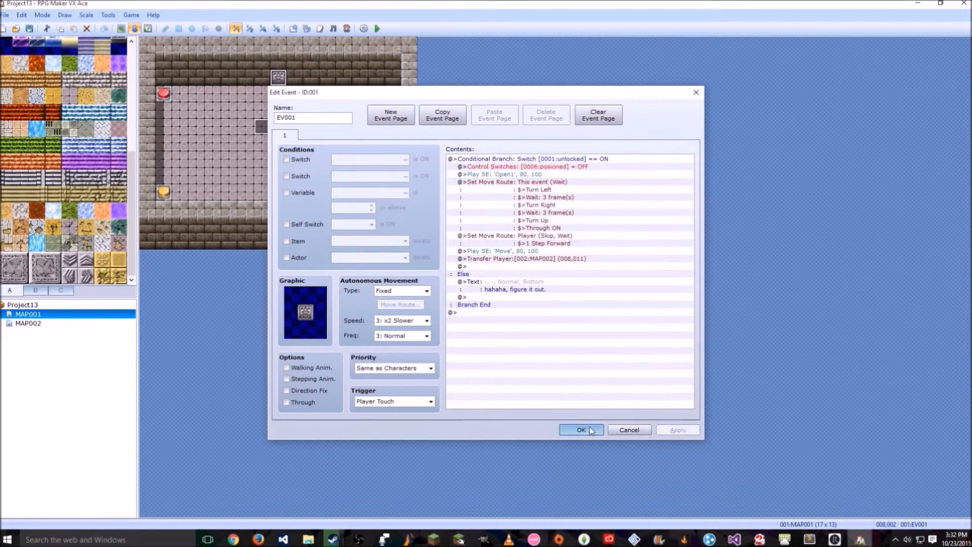
pyautogui.click(585, 428)
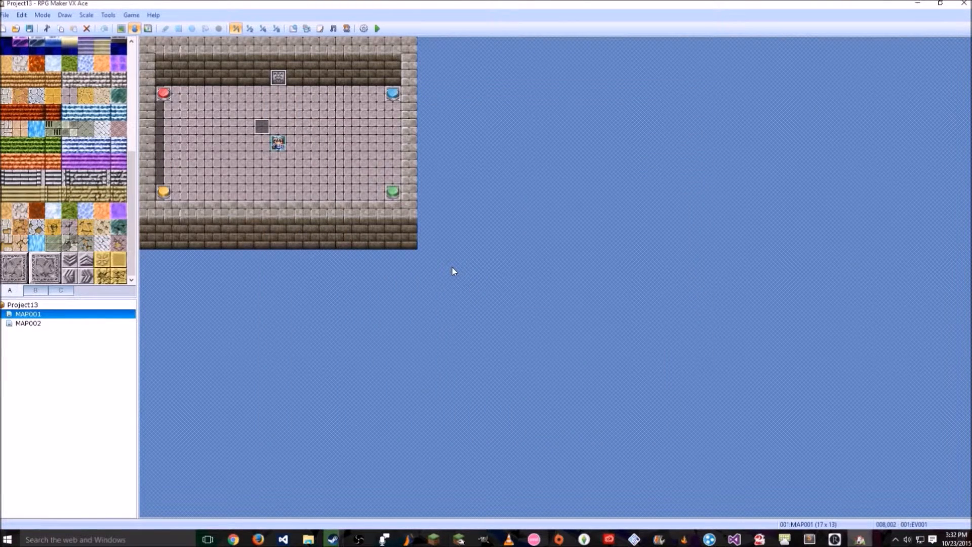
# Review the conditional branches and switch commands in the green and blue button events
pyautogui.click(284, 133)
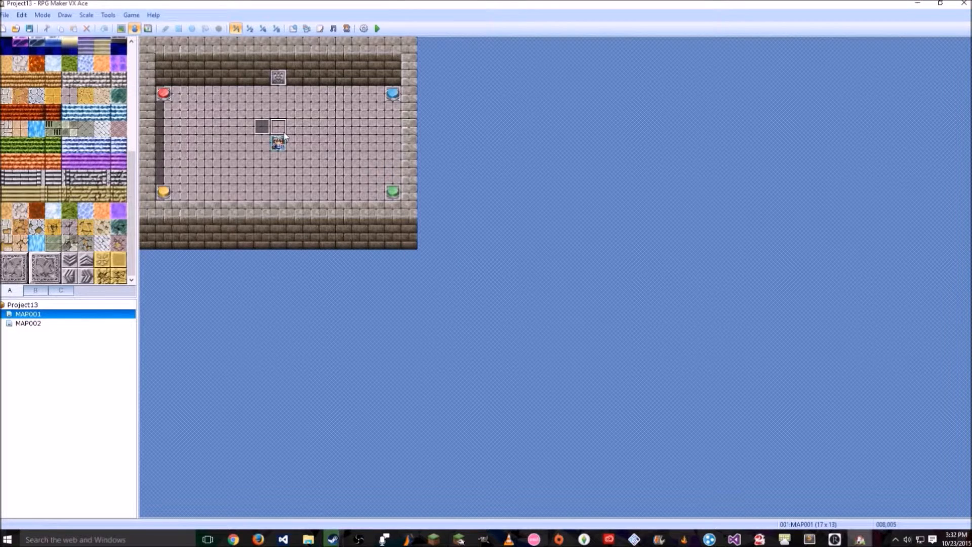
pyautogui.doubleClick(392, 192)
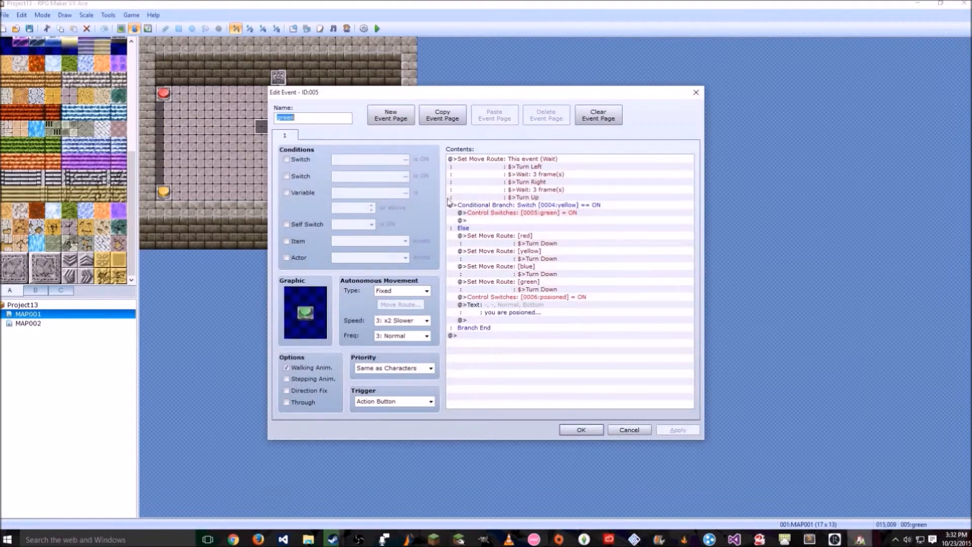
pyautogui.click(521, 213)
pyautogui.click(581, 430)
pyautogui.doubleClick(393, 94)
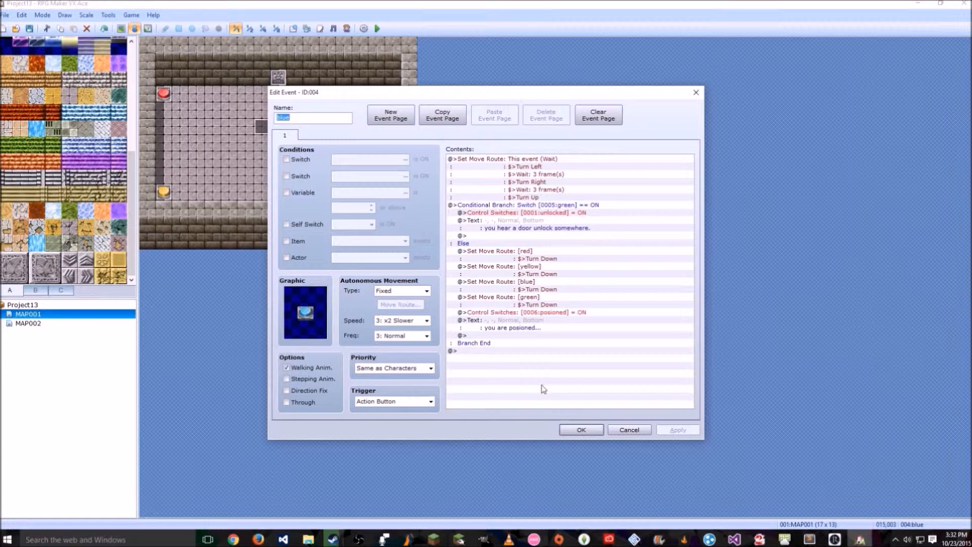
pyautogui.click(543, 389)
pyautogui.click(578, 429)
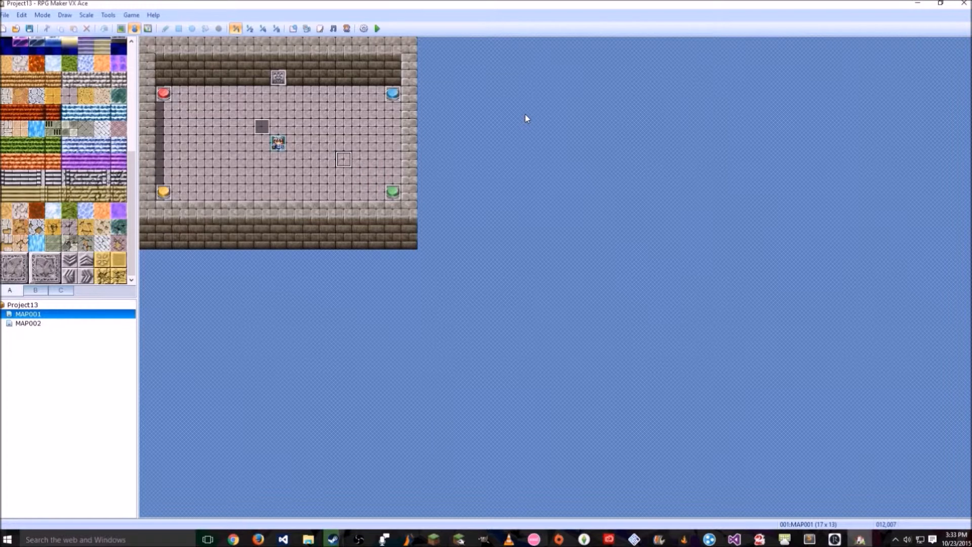
# Start a playtest and activate the green button and the yellow button out of order, dismissing each message
pyautogui.press('F12')
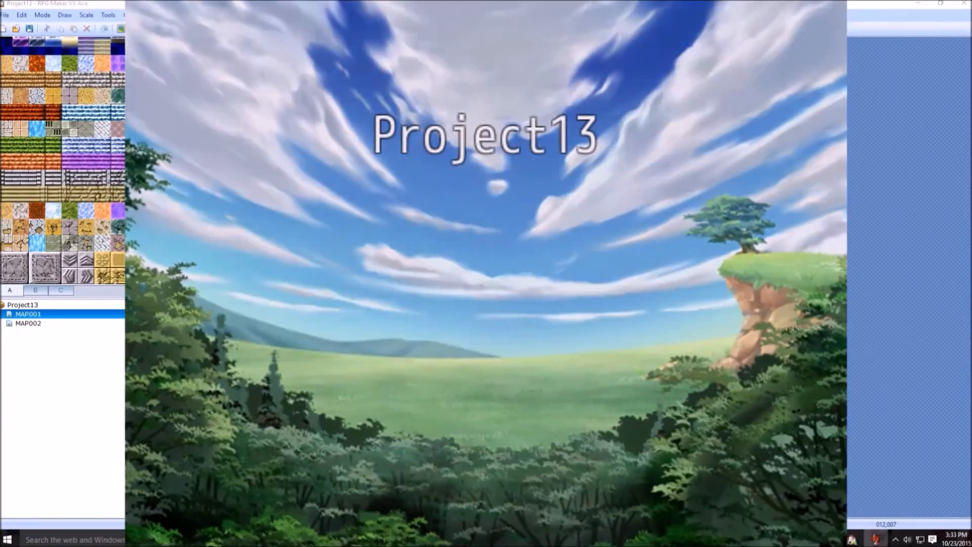
pyautogui.press('Down')
pyautogui.press('Right')
pyautogui.press('Down')
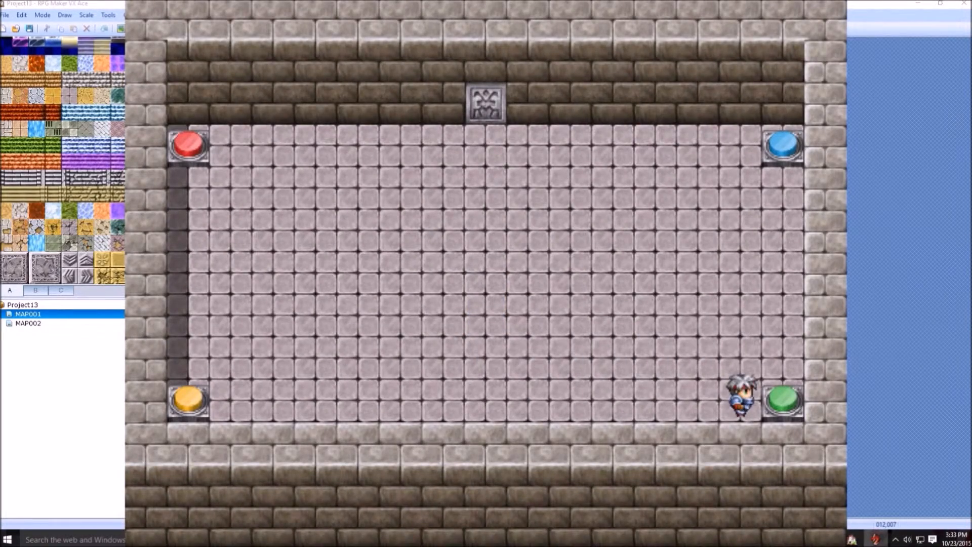
pyautogui.press('Return')
pyautogui.press('Return')
pyautogui.press('Left')
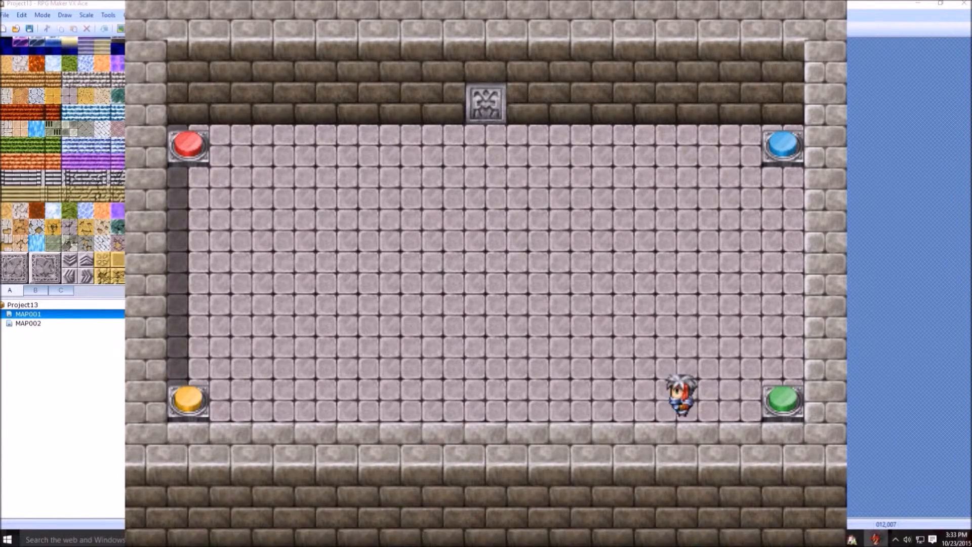
pyautogui.press('Return')
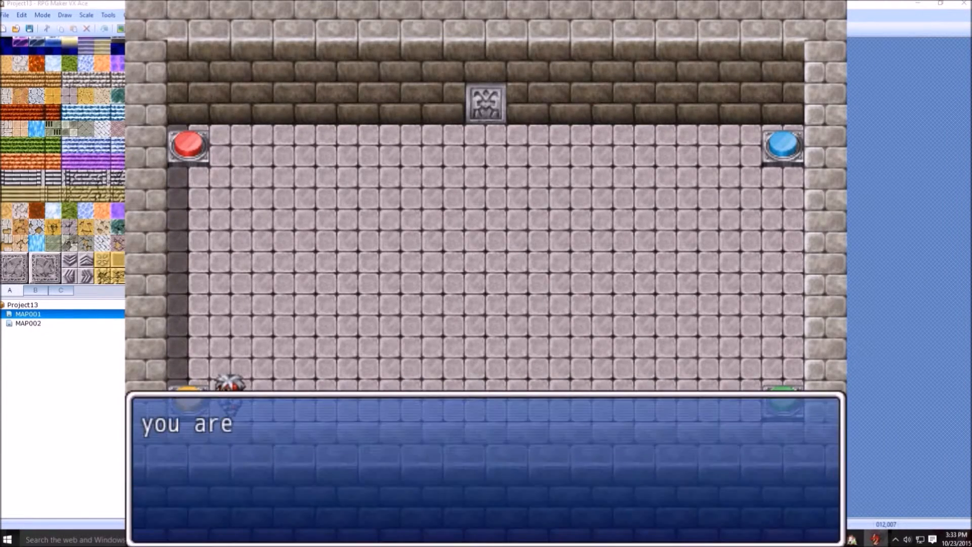
pyautogui.press('Return')
# Test activating red, yellow, blue, and green in that order, dismissing the message after blue, and end the playtest
pyautogui.press('Up')
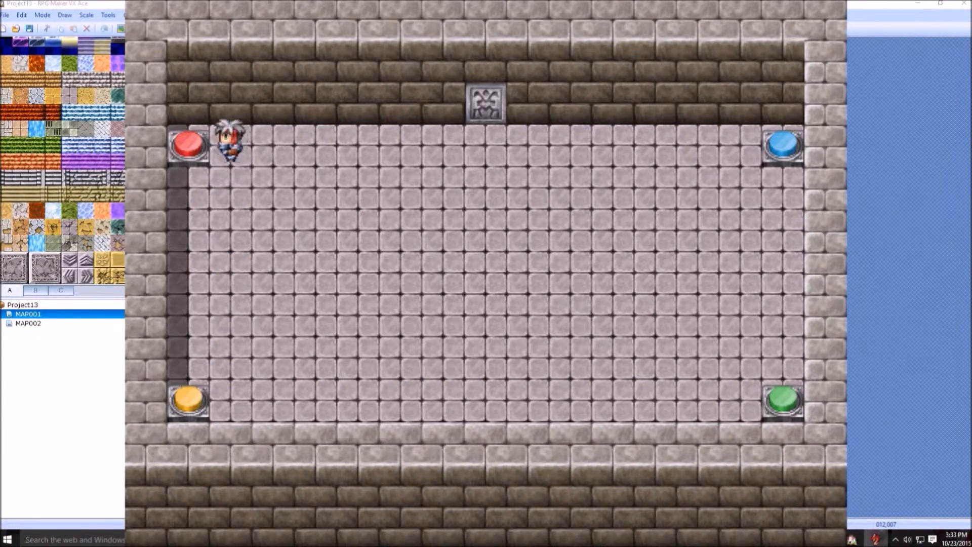
pyautogui.press('Return')
pyautogui.press('Down')
pyautogui.press('Right')
pyautogui.press('Up')
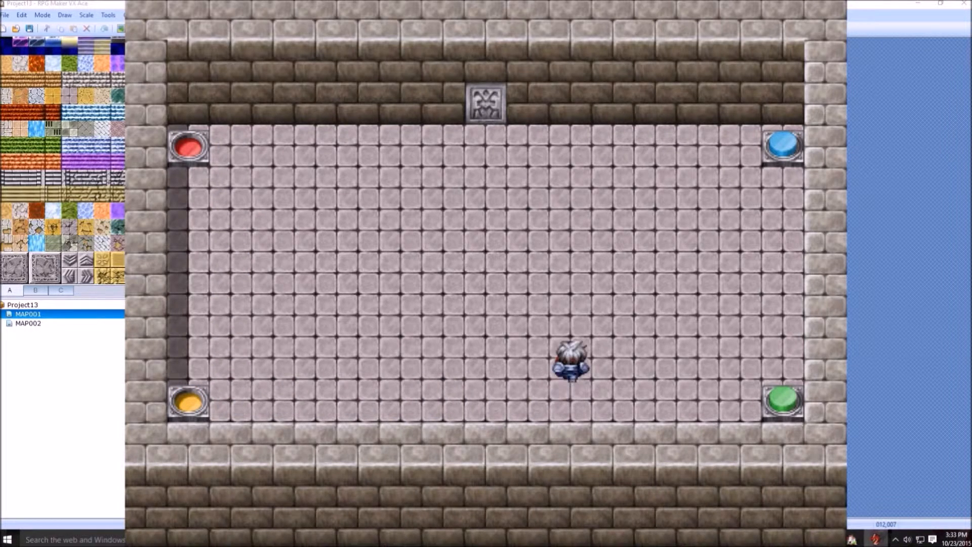
pyautogui.press('Right')
pyautogui.press('Return')
pyautogui.press('Return')
pyautogui.press('Down')
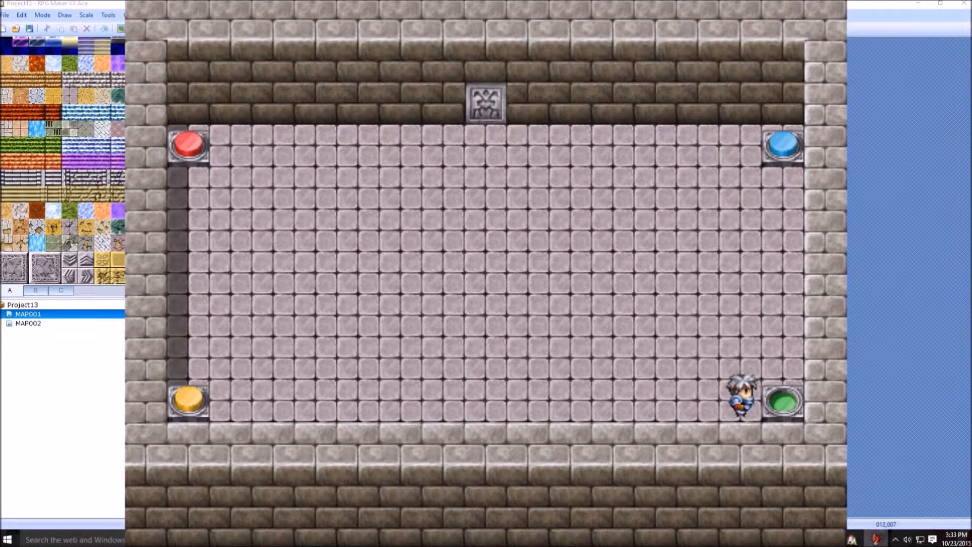
pyautogui.hotkey('alt', 'F4')
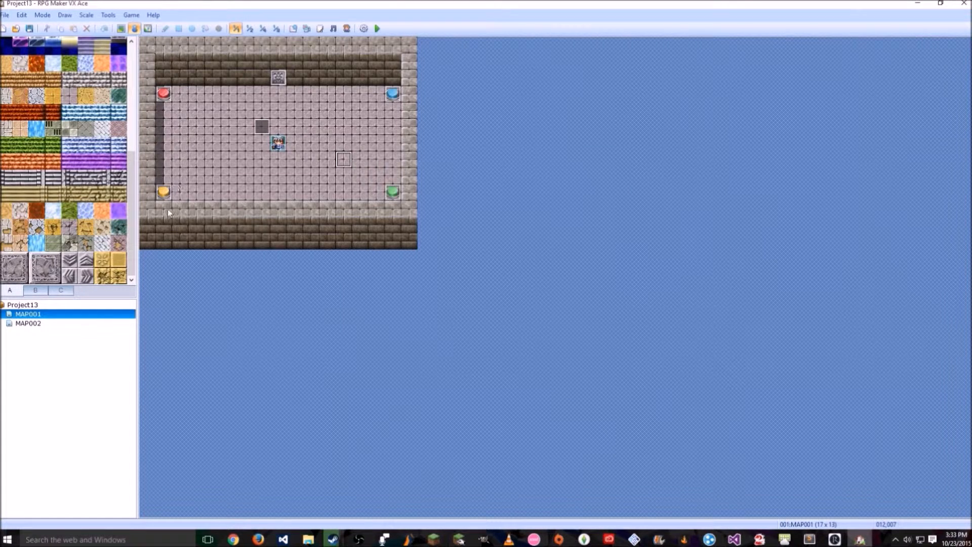
# Start a Control Switches command before the posioned switch in the yellow button's Else branch and check the colour switches' numbers
pyautogui.doubleClick(163, 193)
pyautogui.click(544, 299)
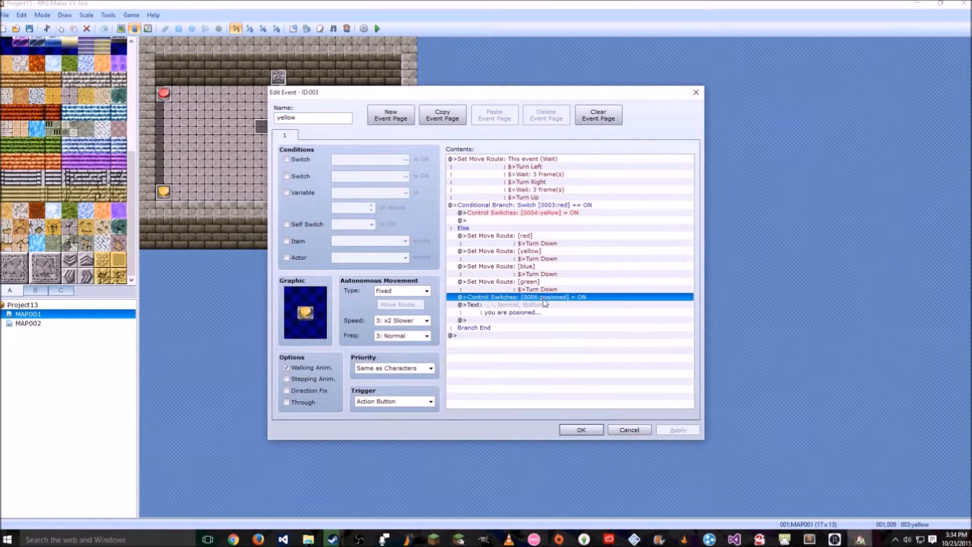
pyautogui.click(522, 239)
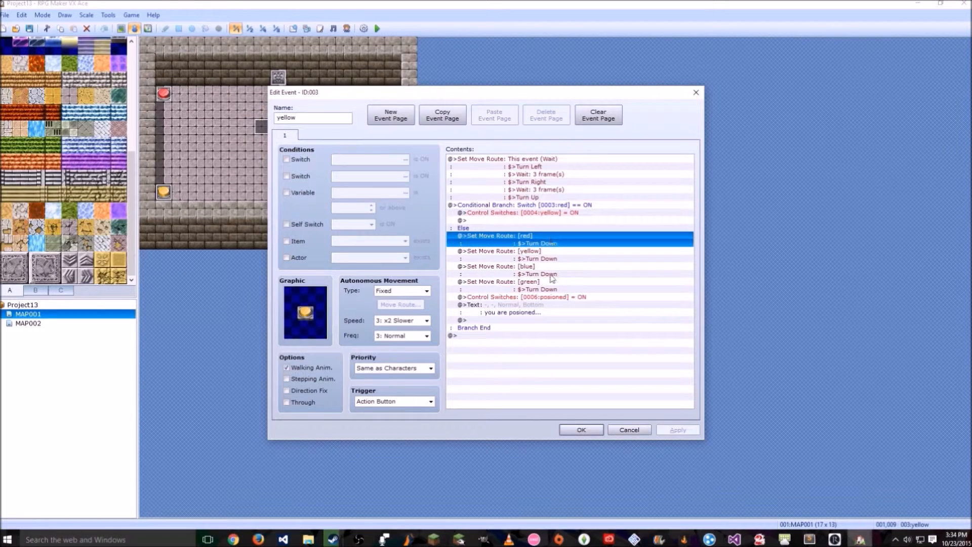
pyautogui.click(562, 297)
pyautogui.press('Insert')
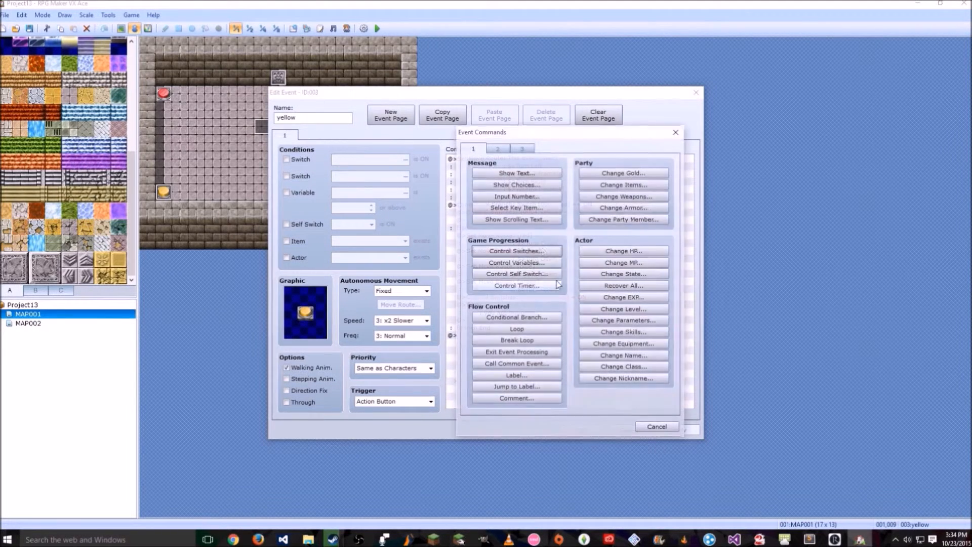
pyautogui.click(526, 252)
pyautogui.click(546, 259)
pyautogui.click(595, 213)
pyautogui.click(597, 221)
pyautogui.click(597, 228)
pyautogui.click(595, 214)
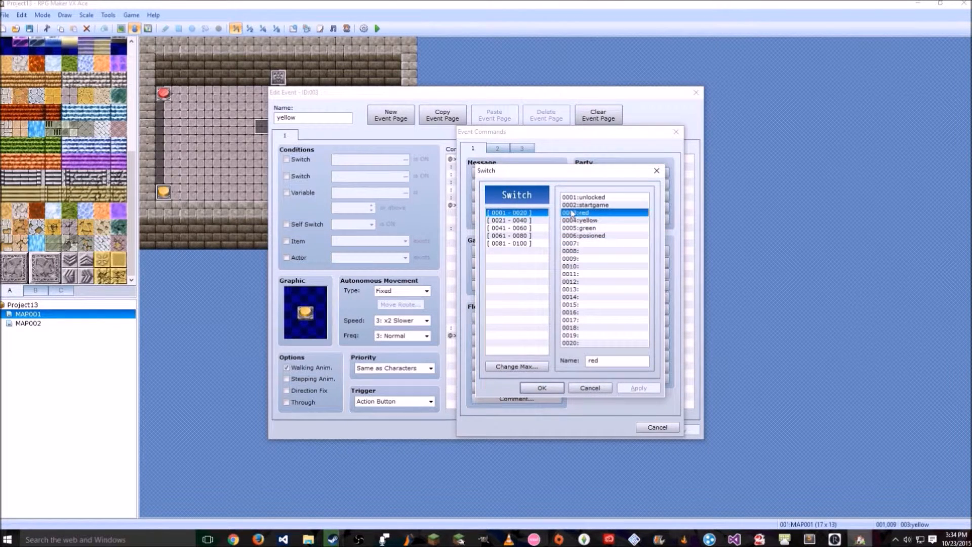
pyautogui.click(589, 387)
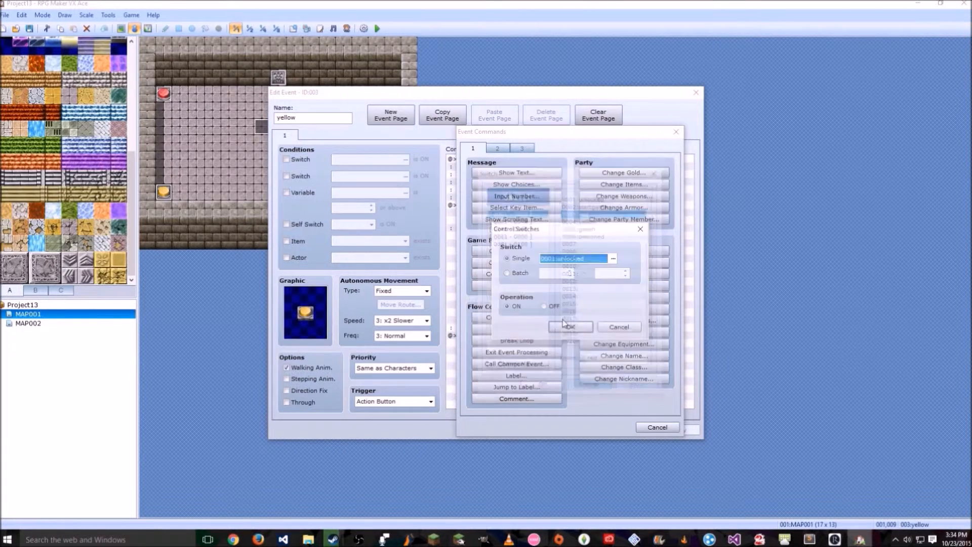
# Set the yellow event's new switch command to turn the batch of switches 3 to 5 OFF and save the event
pyautogui.click(522, 273)
pyautogui.click(569, 271)
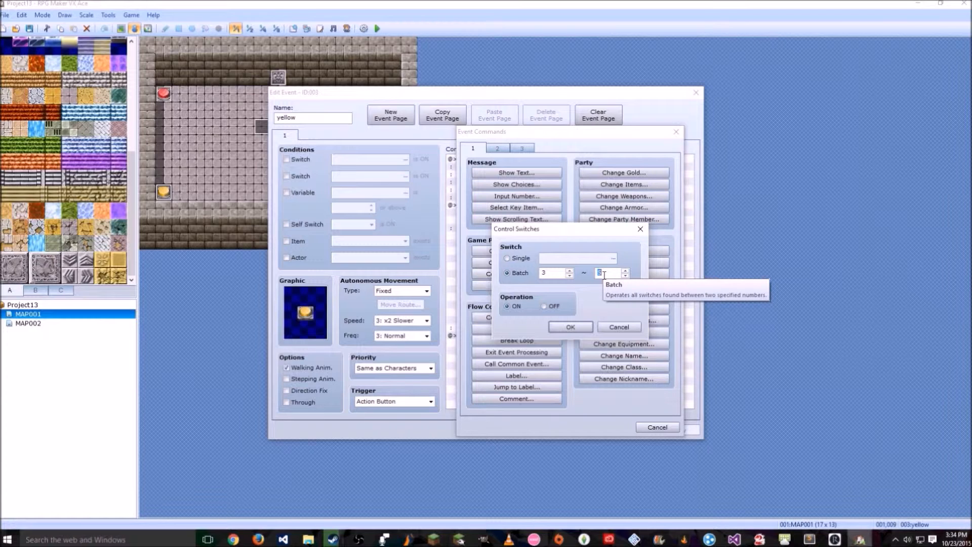
pyautogui.click(527, 259)
pyautogui.click(563, 260)
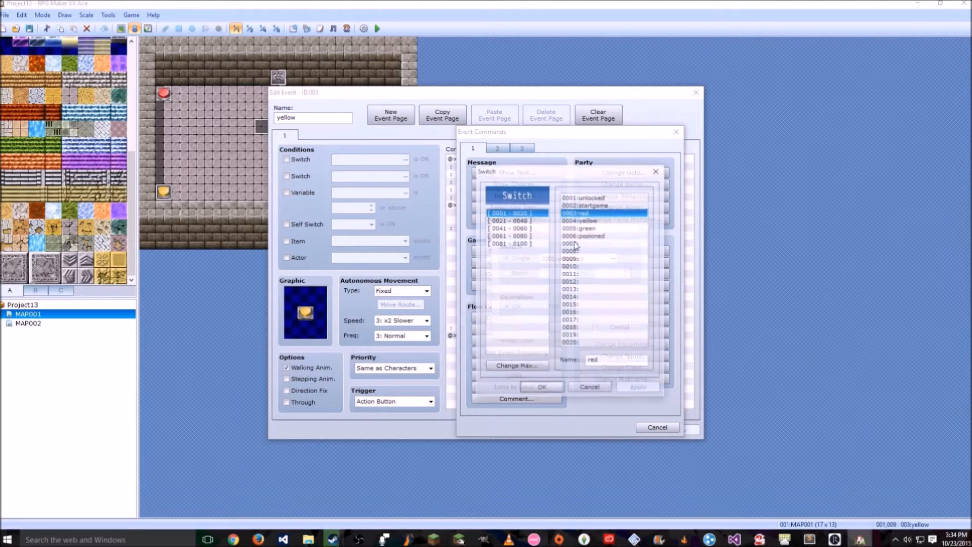
pyautogui.click(589, 388)
pyautogui.click(520, 273)
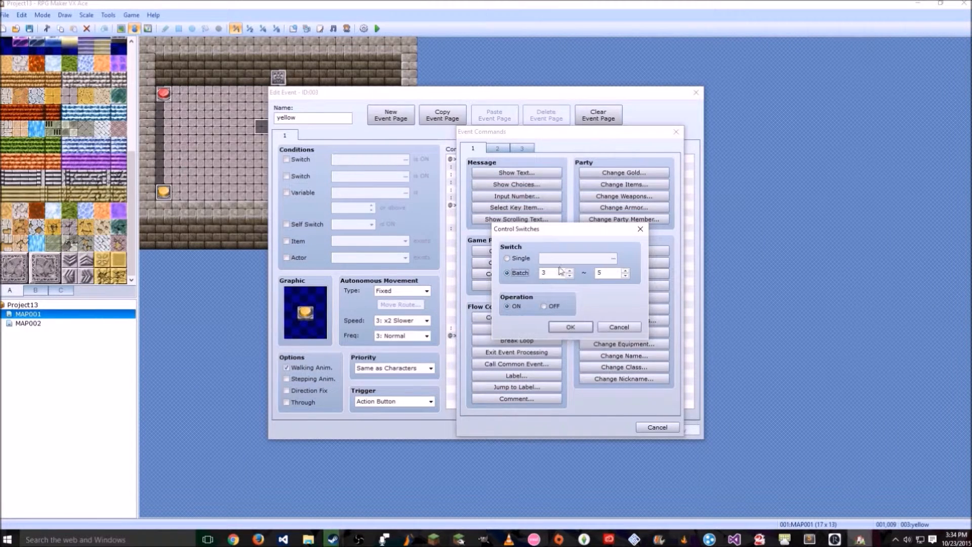
pyautogui.click(555, 306)
pyautogui.press('Return')
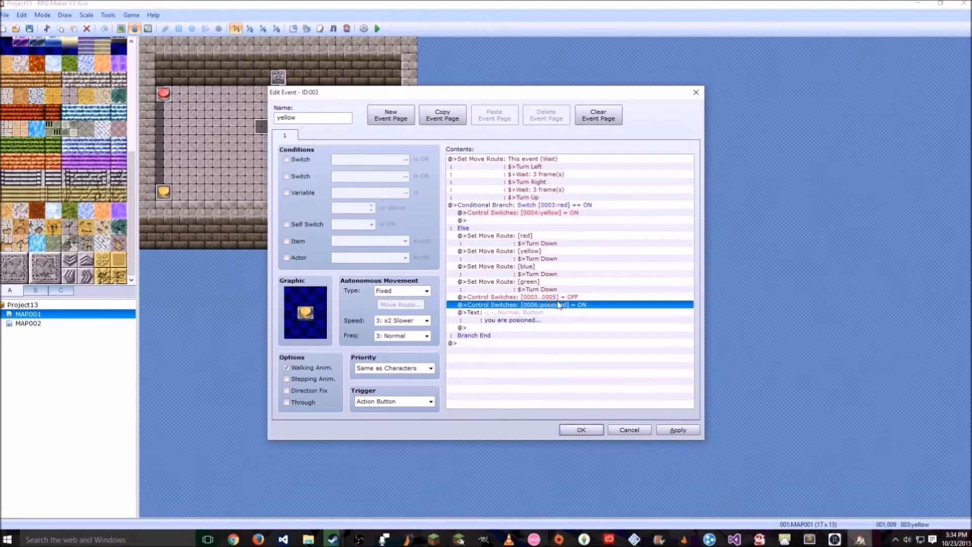
pyautogui.click(554, 297)
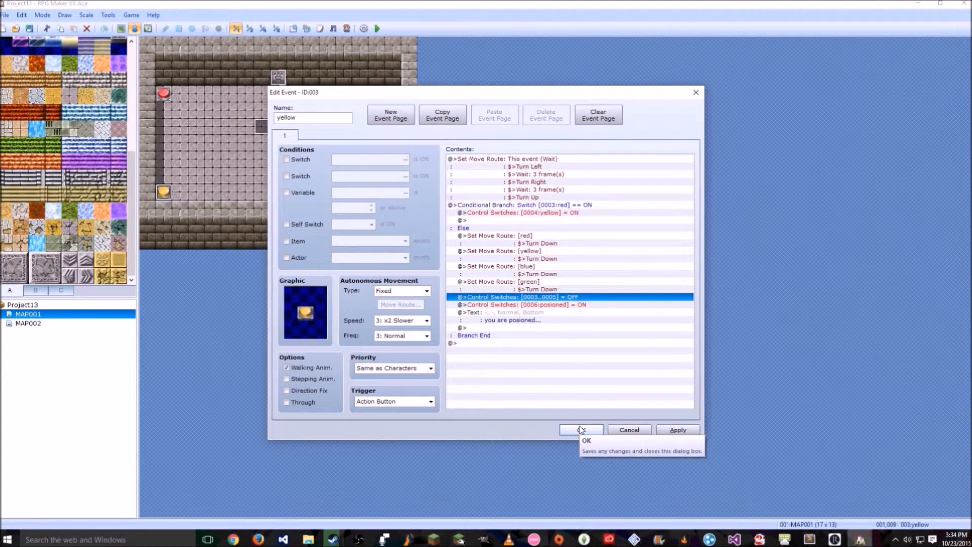
pyautogui.click(581, 429)
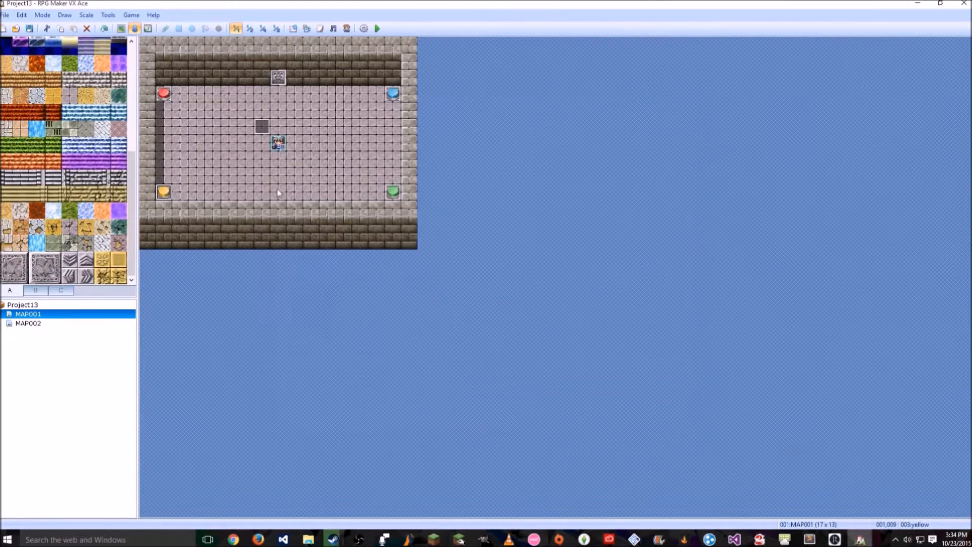
# Add the same command turning switches 0003 to 0005 OFF before the posioned switch in the green and blue events' Else branches
pyautogui.doubleClick(392, 192)
pyautogui.click(552, 297)
pyautogui.click(552, 304)
pyautogui.click(580, 430)
pyautogui.doubleClick(393, 93)
pyautogui.click(560, 312)
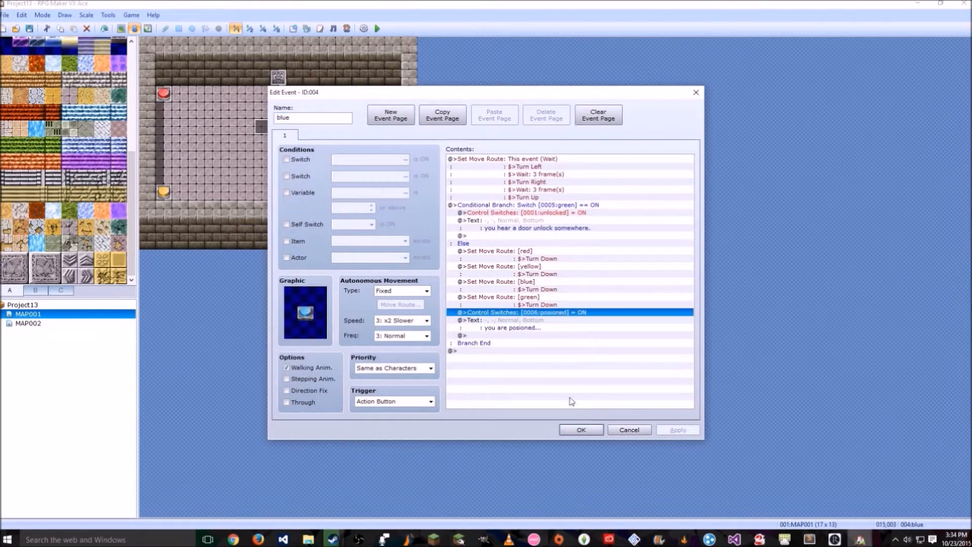
pyautogui.click(559, 320)
pyautogui.click(581, 430)
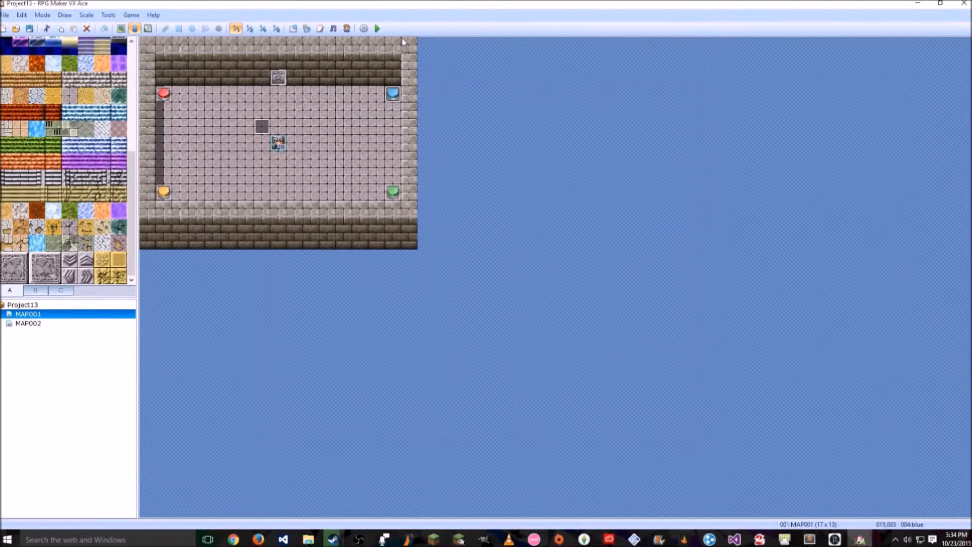
# Start a new playtest and activate the green button first
pyautogui.click(377, 28)
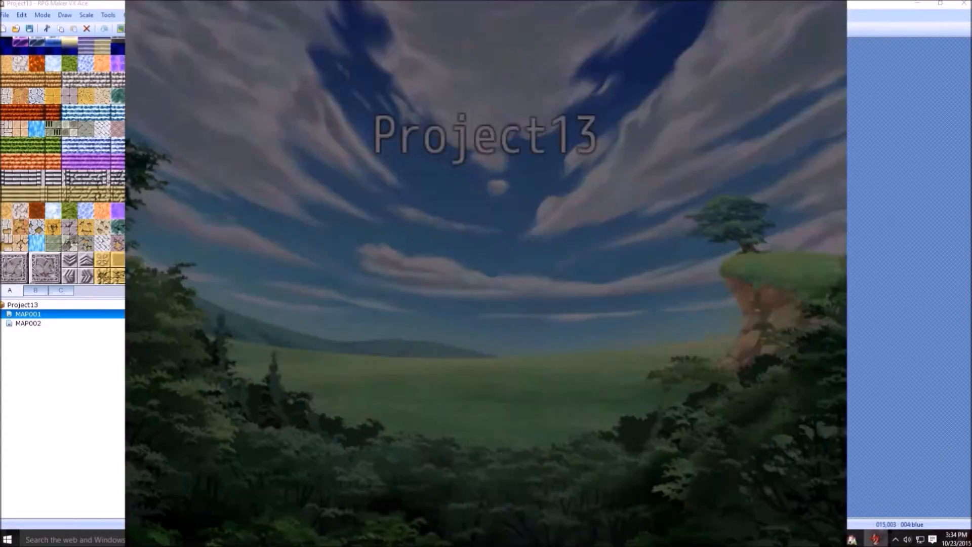
pyautogui.press('Return')
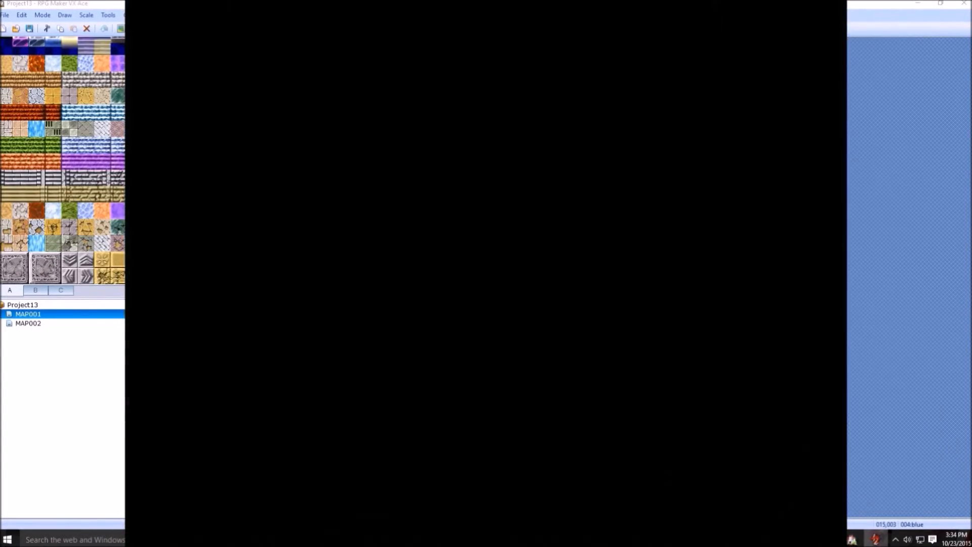
pyautogui.press('Down')
pyautogui.press('Right')
pyautogui.press('Right')
pyautogui.press('Return')
# Activate the red button and then the yellow button in the playtest
pyautogui.press('Left')
pyautogui.press('Up')
pyautogui.press('Up')
pyautogui.press('Left')
pyautogui.press('Return')
pyautogui.press('Down')
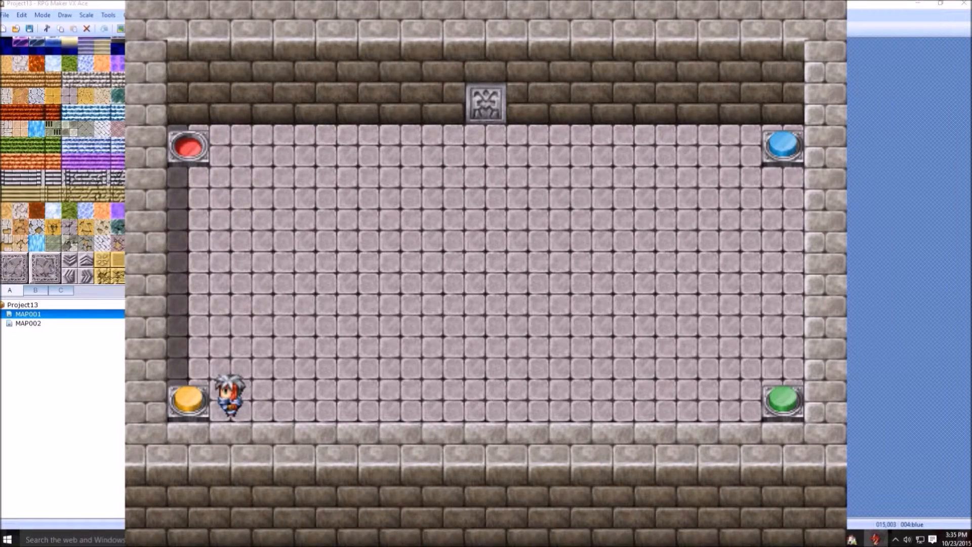
pyautogui.press('Return')
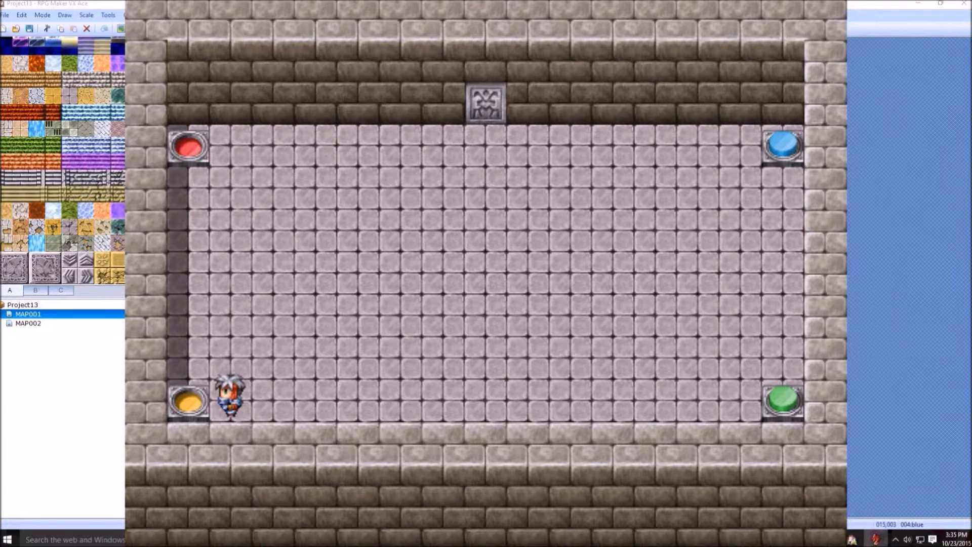
# Activate the blue button out of order, before green, and dismiss the message
pyautogui.press('Right')
pyautogui.press('Up')
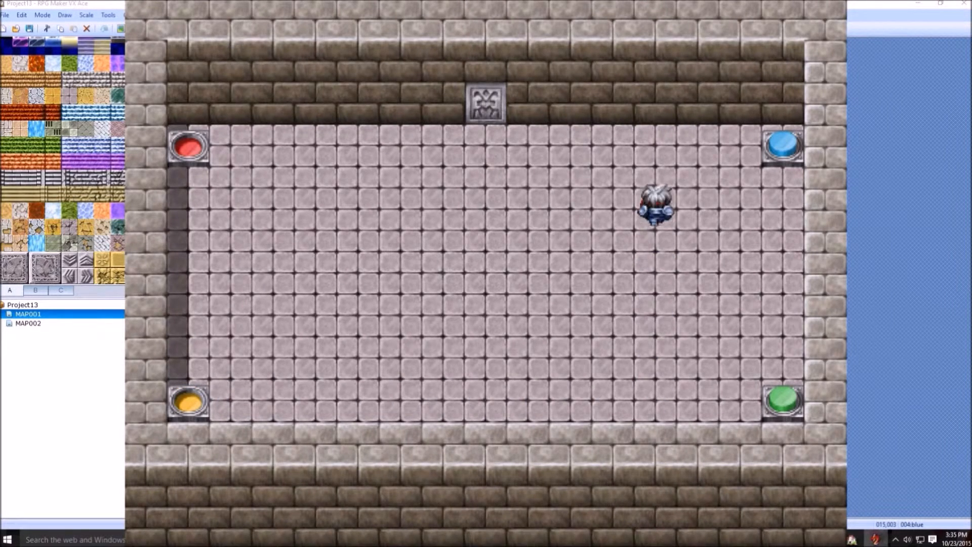
pyautogui.press('Right')
pyautogui.press('Return')
pyautogui.press('Return')
# Activate the red button and then the green one, skipping yellow, and dismiss the message
pyautogui.press('Left')
pyautogui.press('Left')
pyautogui.press('Return')
pyautogui.press('Down')
pyautogui.press('Right')
pyautogui.press('Right')
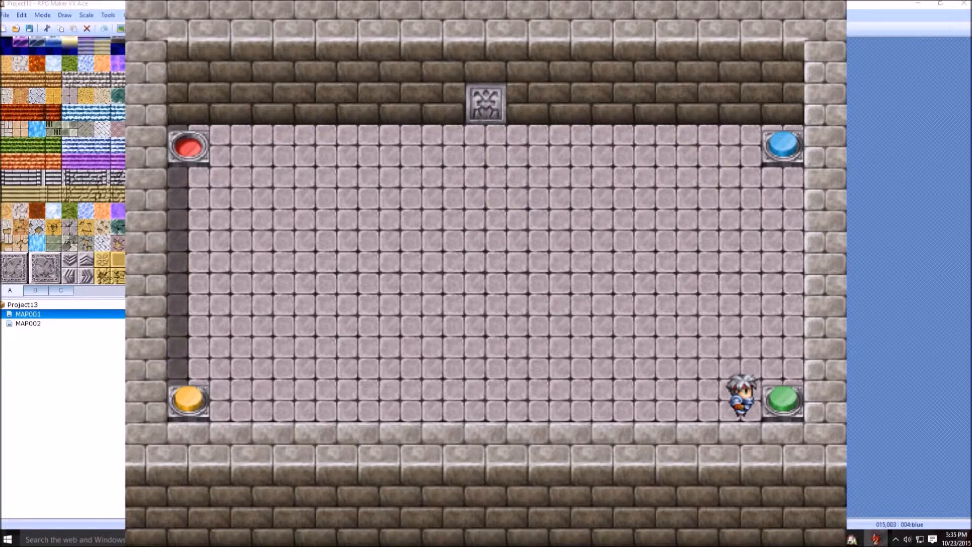
pyautogui.press('Return')
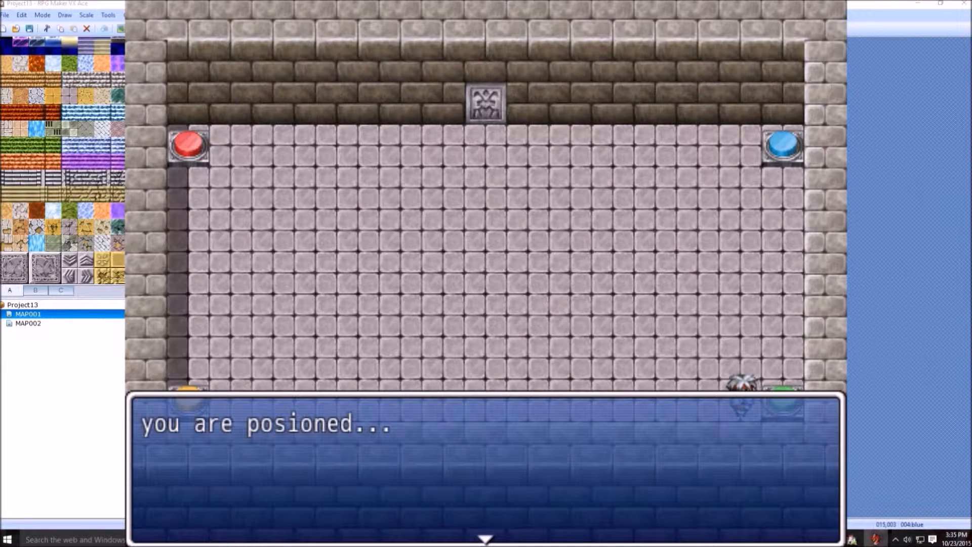
pyautogui.press('Return')
# Test the blue button and then the green button without activating red or yellow first, dismissing the messages
pyautogui.press('Left')
pyautogui.press('Left')
pyautogui.press('Up')
pyautogui.press('Up')
pyautogui.press('Right')
pyautogui.press('Right')
pyautogui.press('Return')
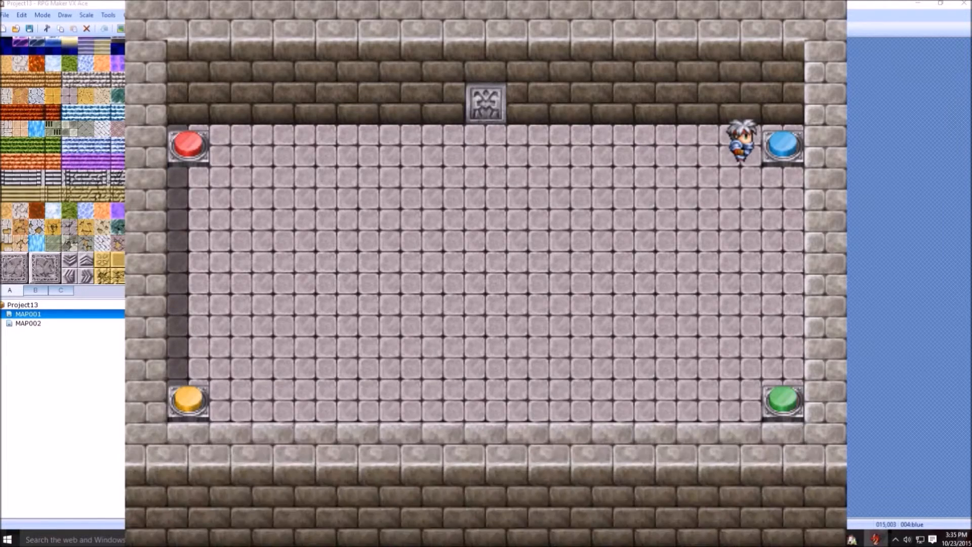
pyautogui.press('Down')
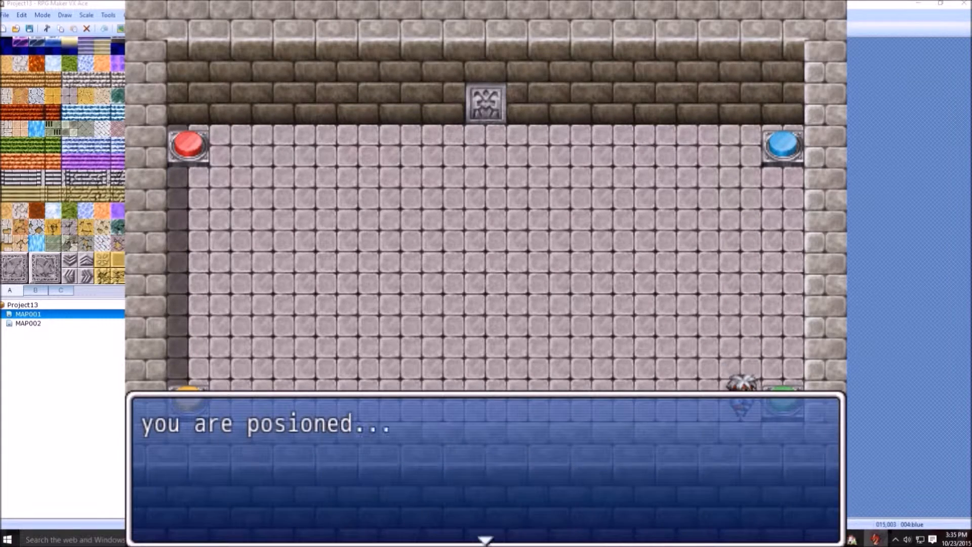
pyautogui.press('Return')
# Restart the correct sequence by activating the red button and then the yellow button
pyautogui.press('Left')
pyautogui.press('Up')
pyautogui.press('Left')
pyautogui.press('Return')
pyautogui.press('Down')
pyautogui.press('Left')
pyautogui.press('Return')
# Complete the sequence with the green button and then the blue button, and dismiss the message
pyautogui.press('Up')
pyautogui.press('Right')
pyautogui.press('Right')
pyautogui.press('Down')
pyautogui.press('Return')
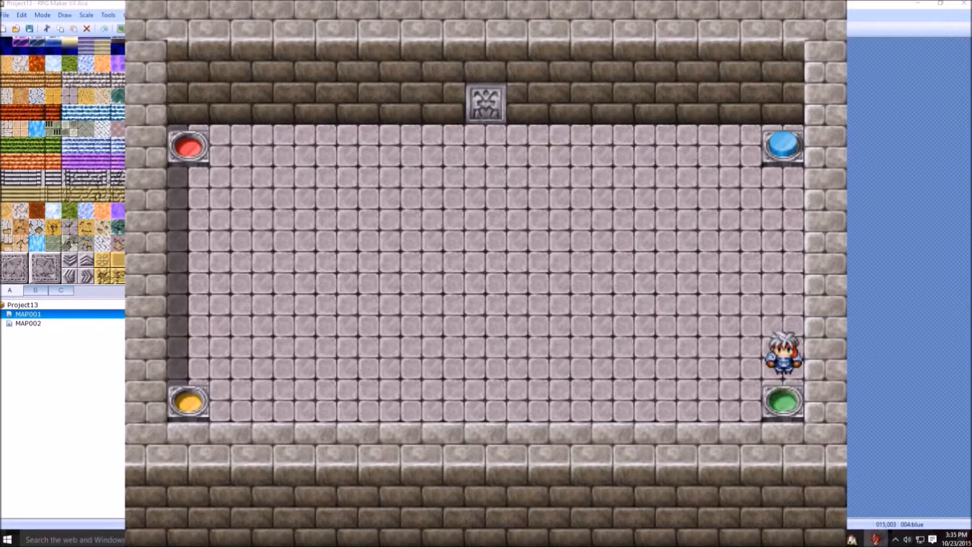
pyautogui.press('Up')
pyautogui.press('Return')
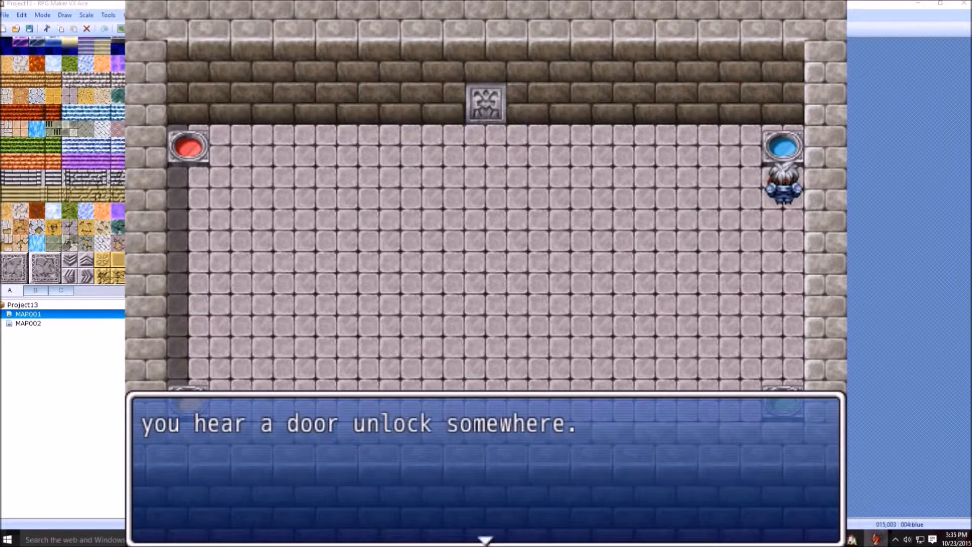
pyautogui.press('Return')
# Walk back to the red button and activate it again after the puzzle is solved
pyautogui.press('Left')
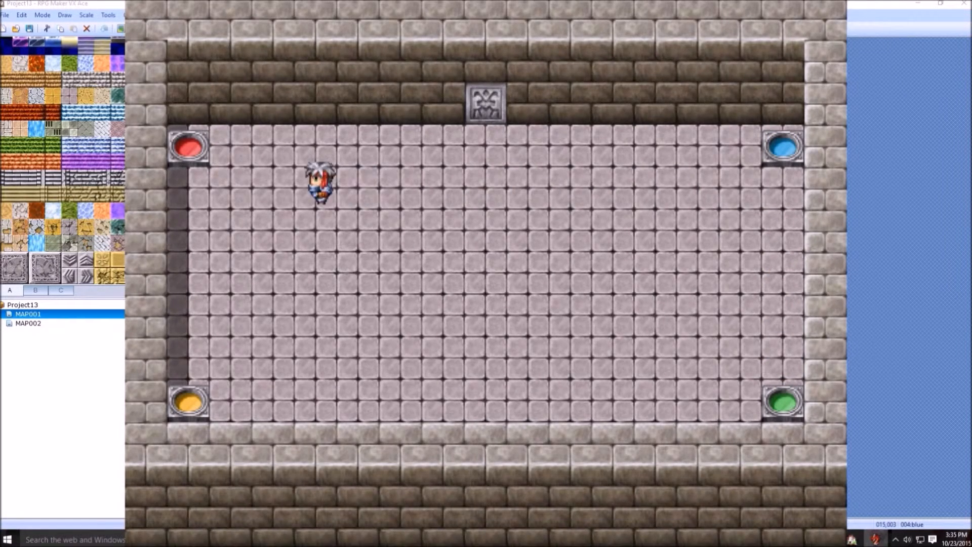
pyautogui.press('Up')
pyautogui.press('Return')
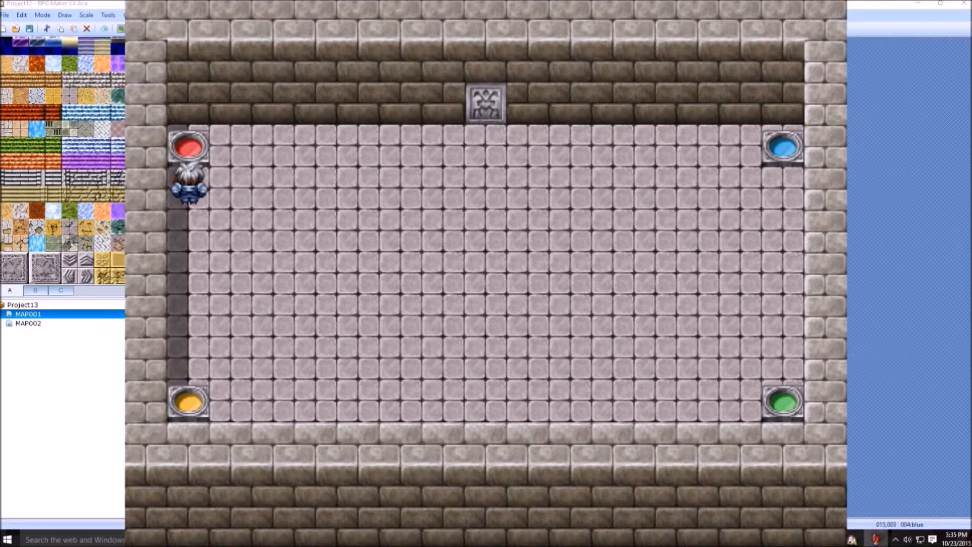
# End the playtest and review the main game loop common event in the database without changing it
pyautogui.click(612, 158)
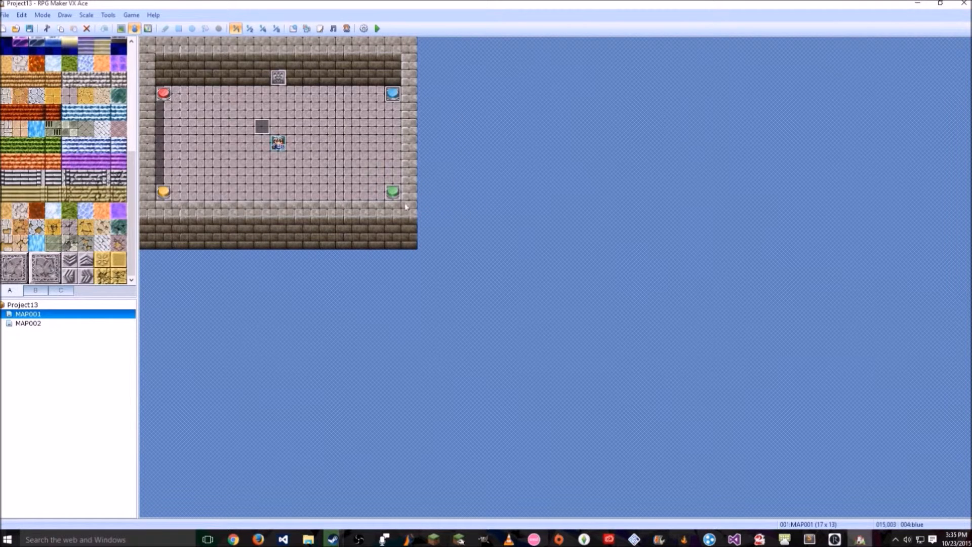
pyautogui.click(293, 29)
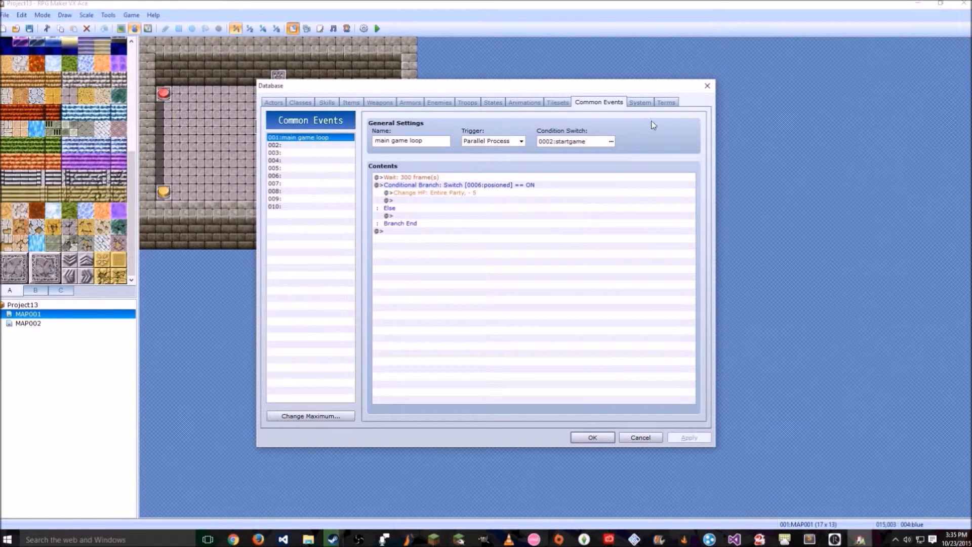
pyautogui.click(708, 86)
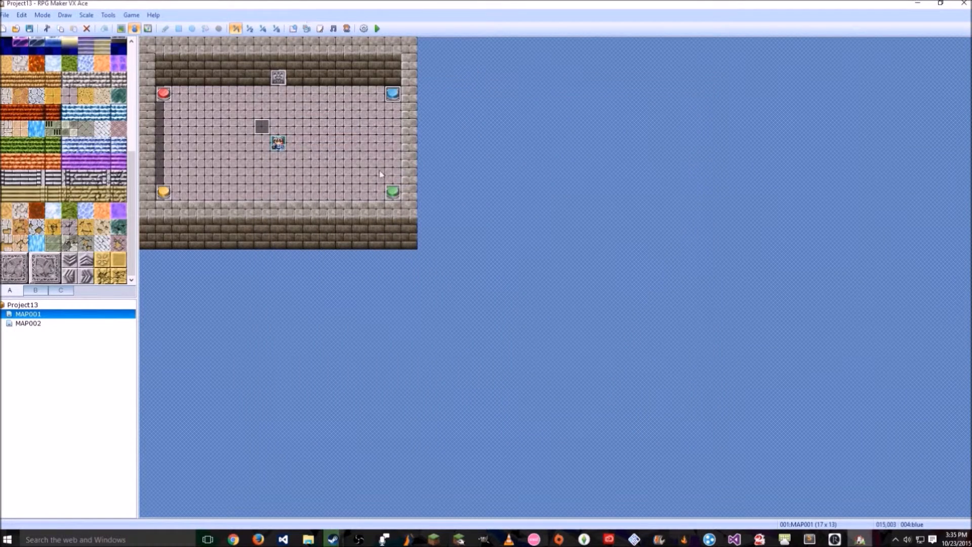
# Review the green event's command turning switches 0003 to 0005 OFF and the red event's contents, closing both without changes
pyautogui.doubleClick(394, 192)
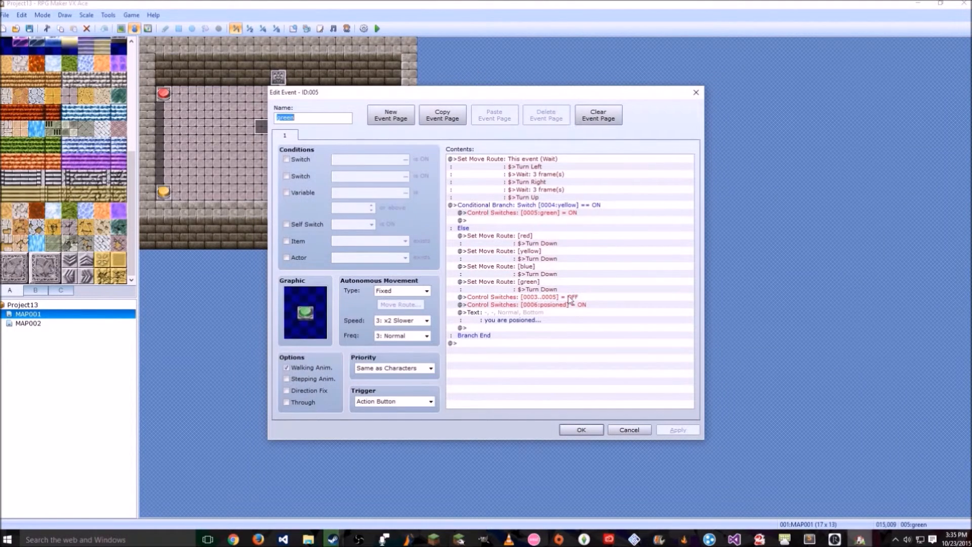
pyautogui.click(570, 297)
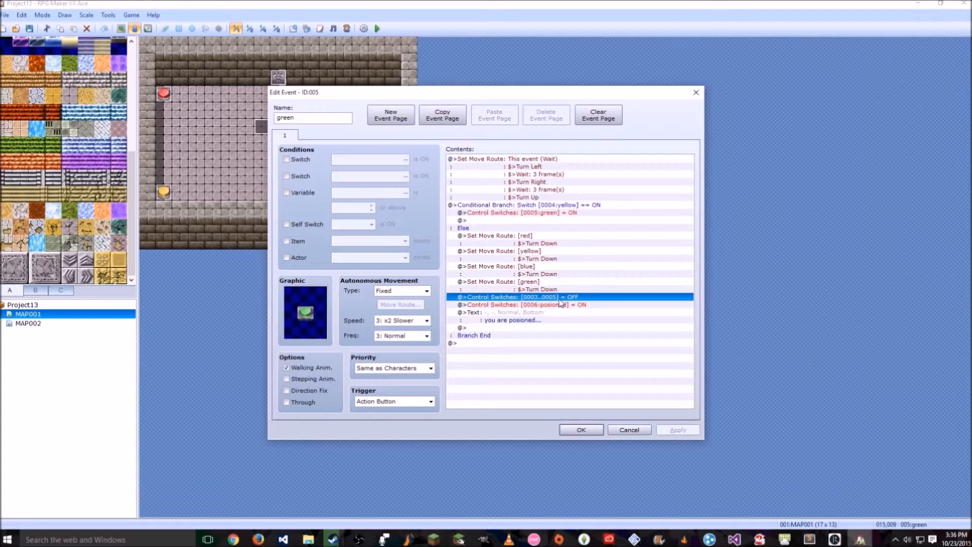
pyautogui.doubleClick(537, 300)
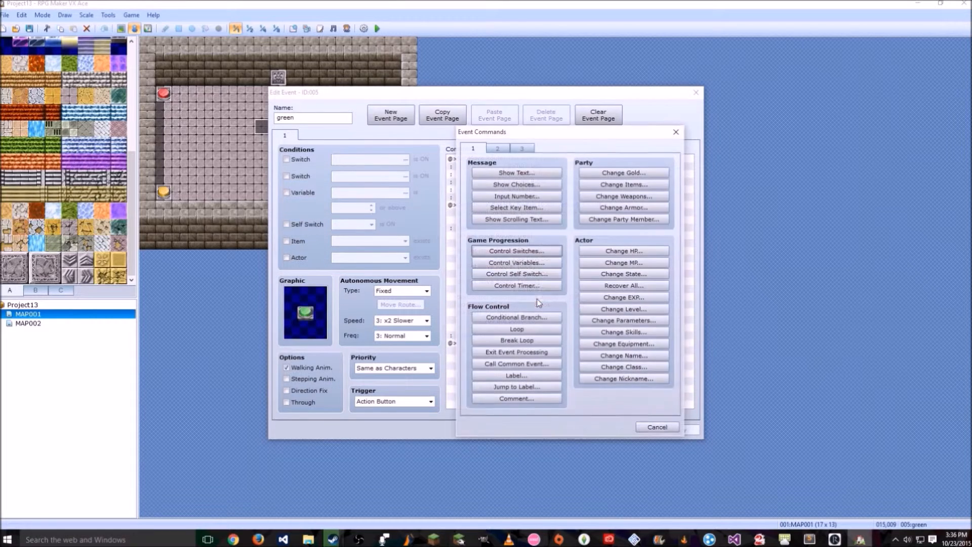
pyautogui.press('Escape')
pyautogui.press('space')
pyautogui.click(521, 259)
pyautogui.click(624, 324)
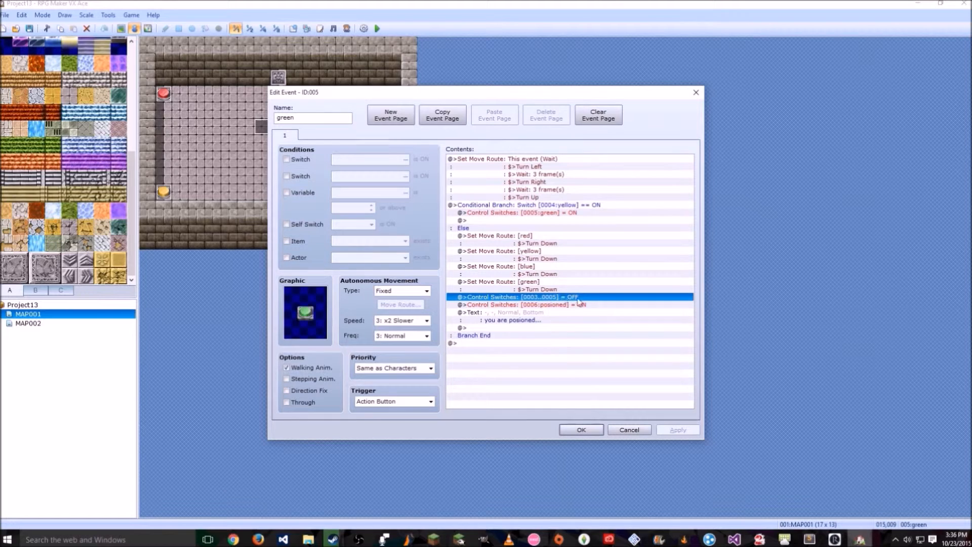
pyautogui.click(631, 428)
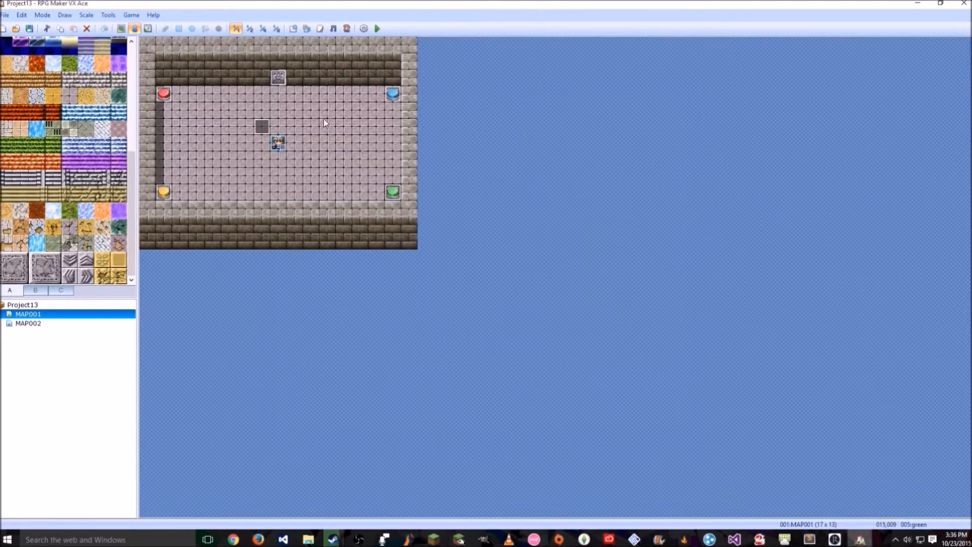
pyautogui.doubleClick(169, 89)
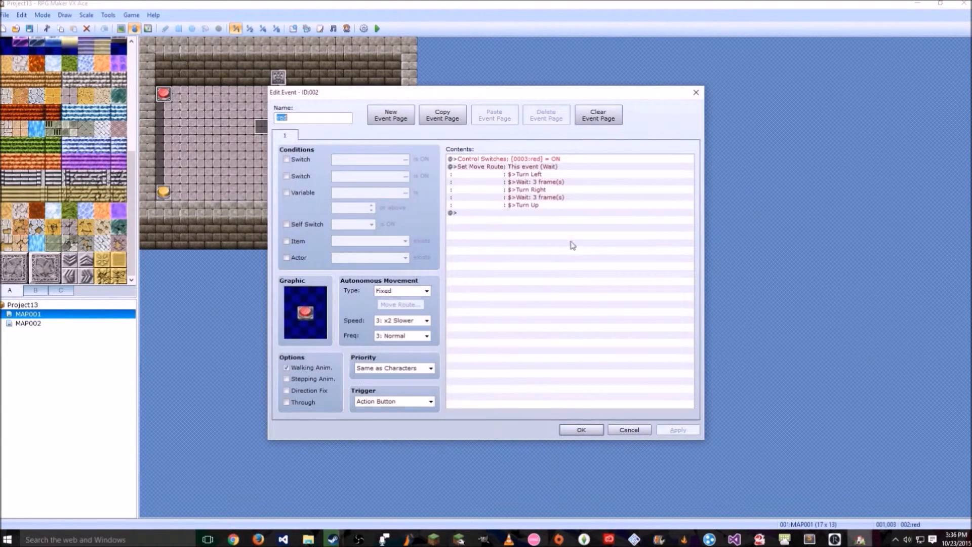
pyautogui.press('Escape')
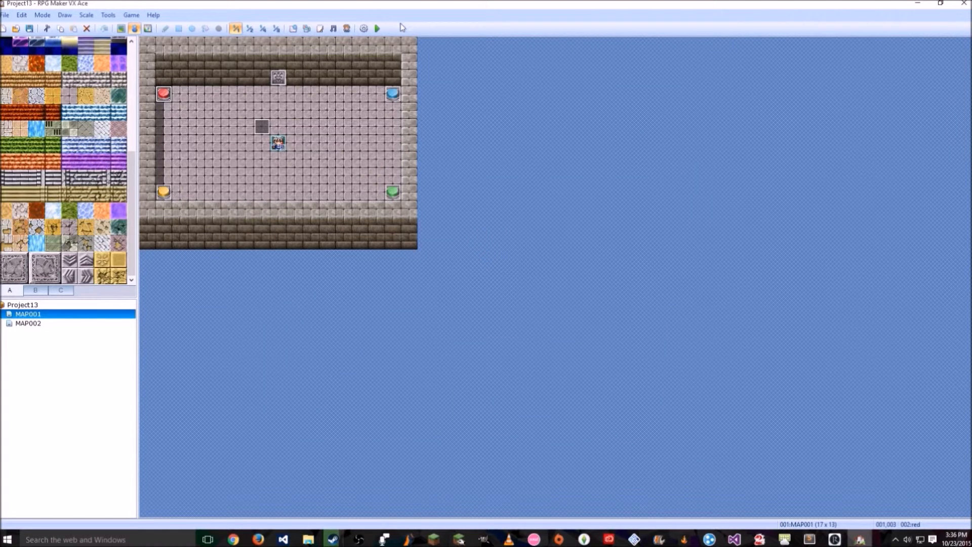
# Start a new playtest and game, and activate the red button first
pyautogui.click(378, 28)
pyautogui.press('Return')
pyautogui.press('Left')
pyautogui.press('Up')
pyautogui.press('Return')
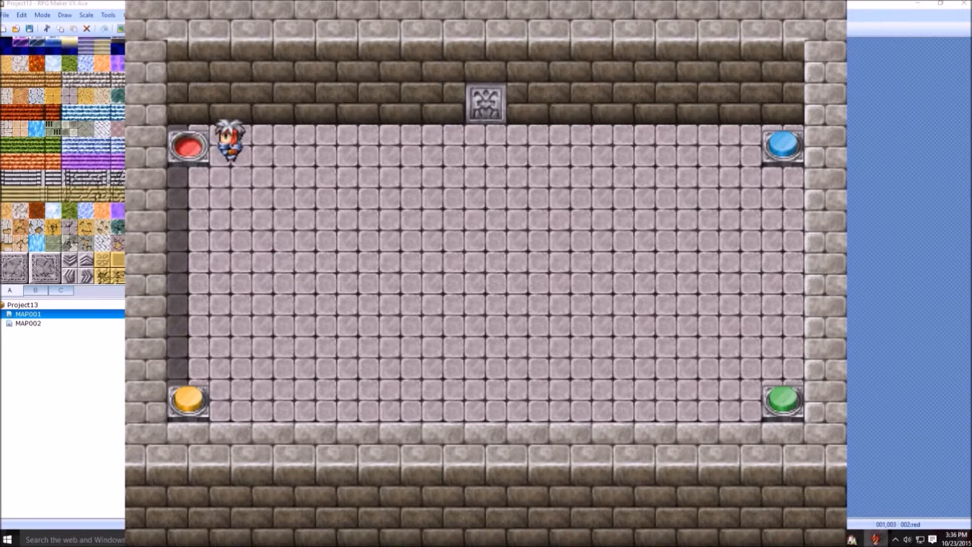
# Walk down the room from the red button and activate the yellow button second
pyautogui.press('Down')
pyautogui.press('Down')
pyautogui.press('Down')
pyautogui.press('Down')
pyautogui.press('Down')
pyautogui.press('Down')
# Cross the room to the blue button, activate it before green, and dismiss the message
pyautogui.press('Right')
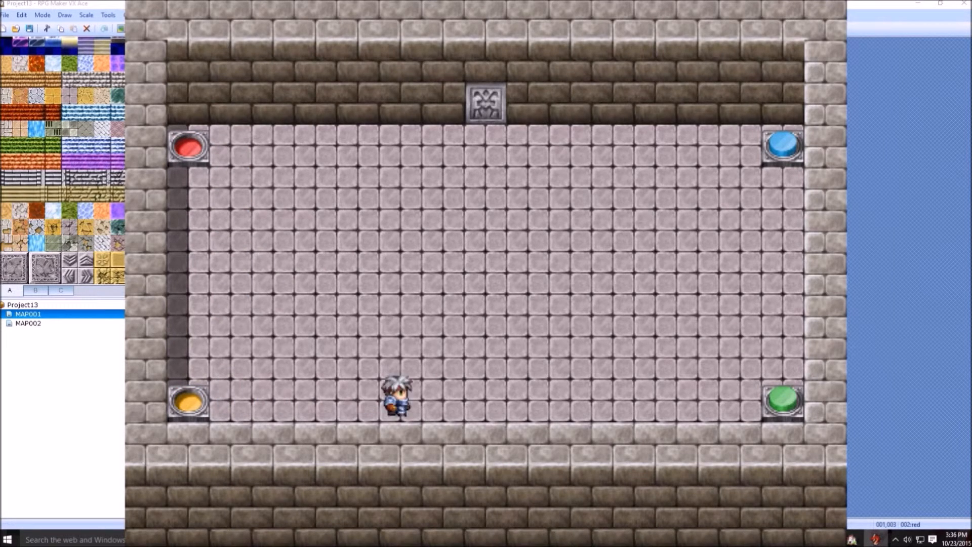
pyautogui.press('Up')
pyautogui.press('Up')
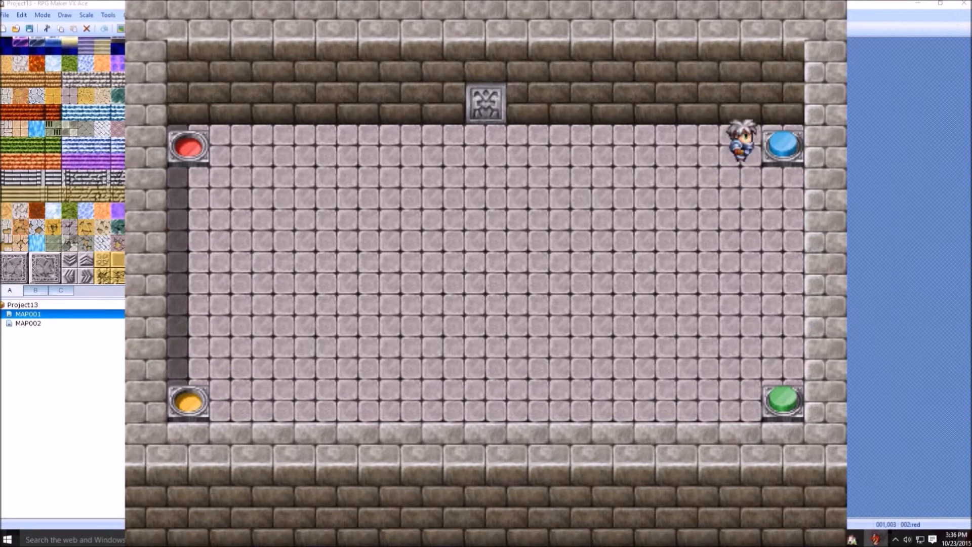
pyautogui.press('Right')
pyautogui.press('Return')
pyautogui.press('Return')
# Return to the yellow button, activate it without red, and dismiss the message
pyautogui.press('Left')
pyautogui.press('Left')
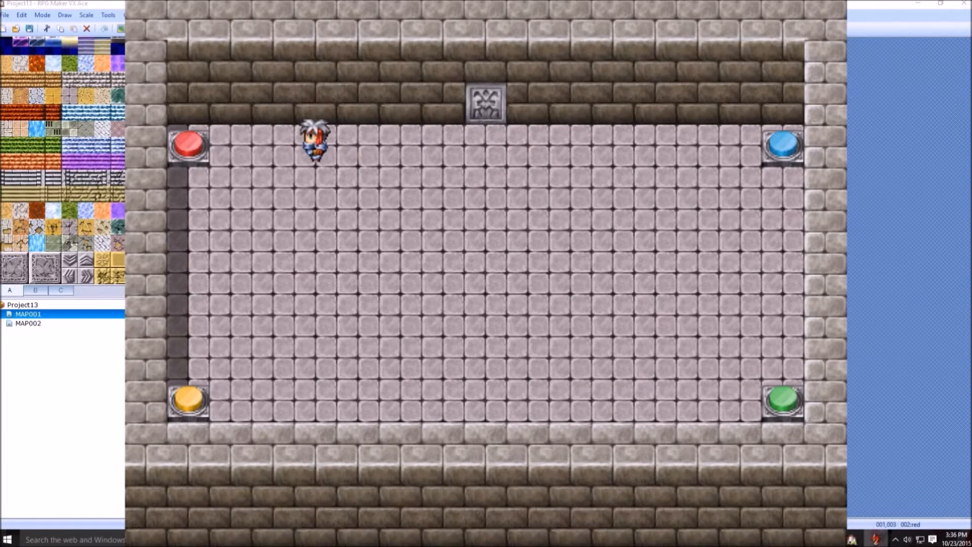
pyautogui.press('Left')
pyautogui.press('Down')
pyautogui.press('Return')
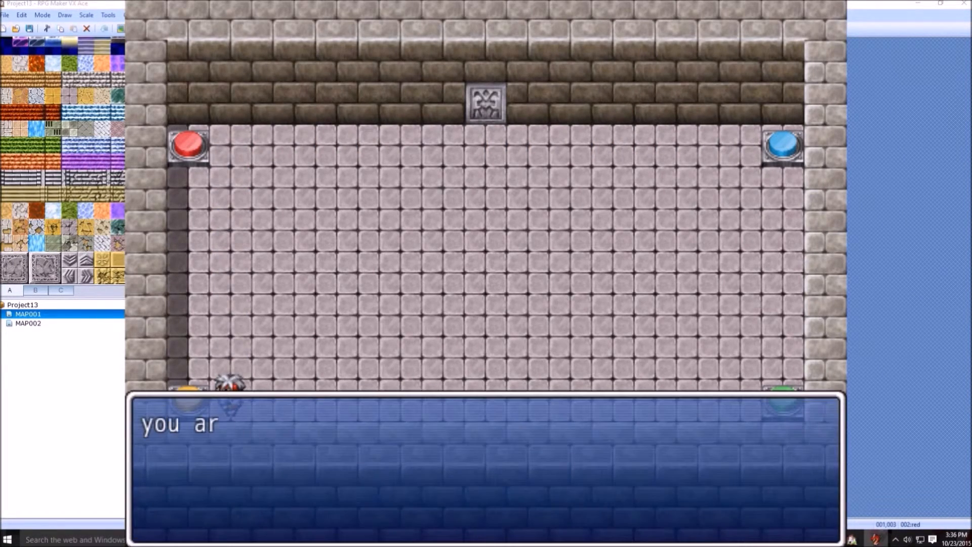
pyautogui.press('Return')
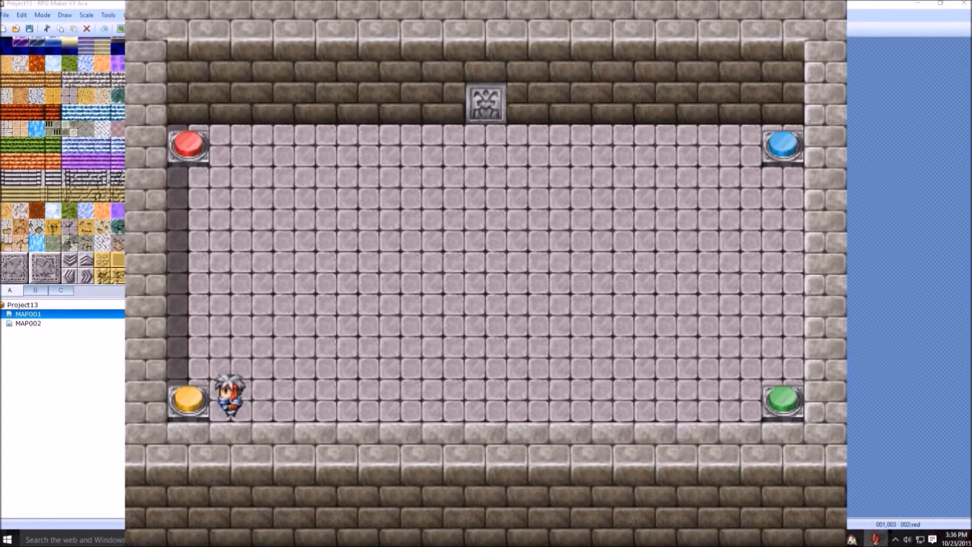
# End the playtest and review the blue event's unlock branch and switch reset command, closing it without changes
pyautogui.hotkey('alt', 'F4')
pyautogui.click(388, 133)
pyautogui.doubleClick(392, 96)
pyautogui.click(567, 313)
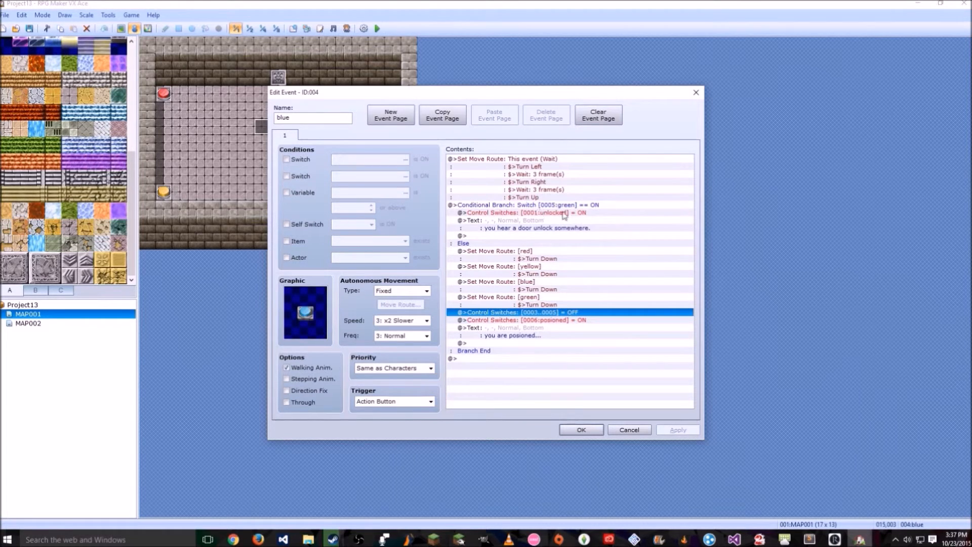
pyautogui.press('Escape')
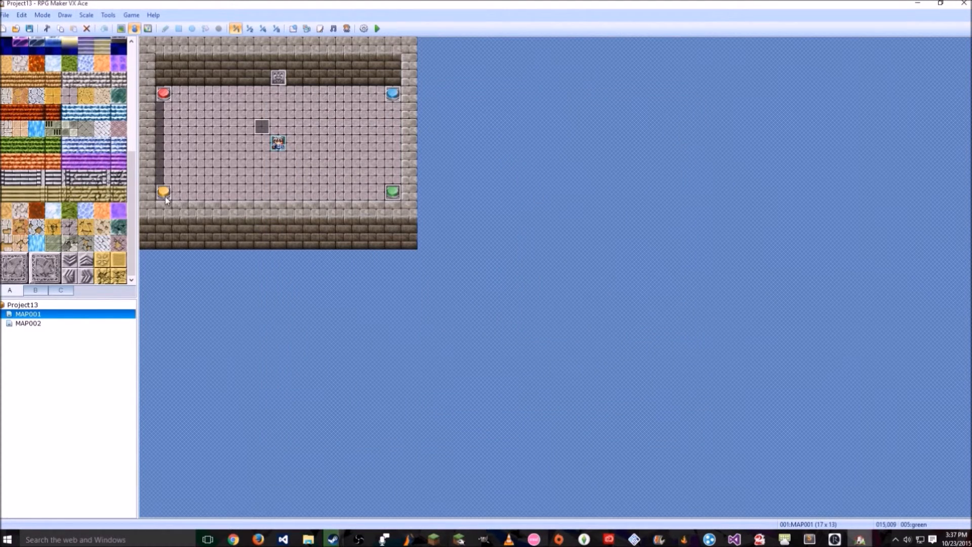
pyautogui.click(212, 190)
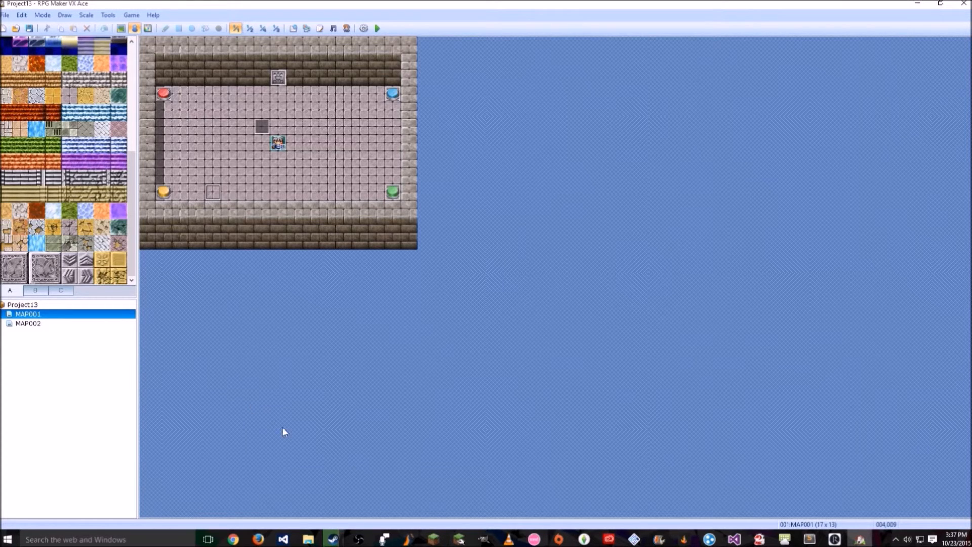
# Switch to Steam to check RPG Maker MV's download progress, then return to RPG Maker VX Ace and close the update window
pyautogui.moveTo(334, 536)
pyautogui.click(332, 489)
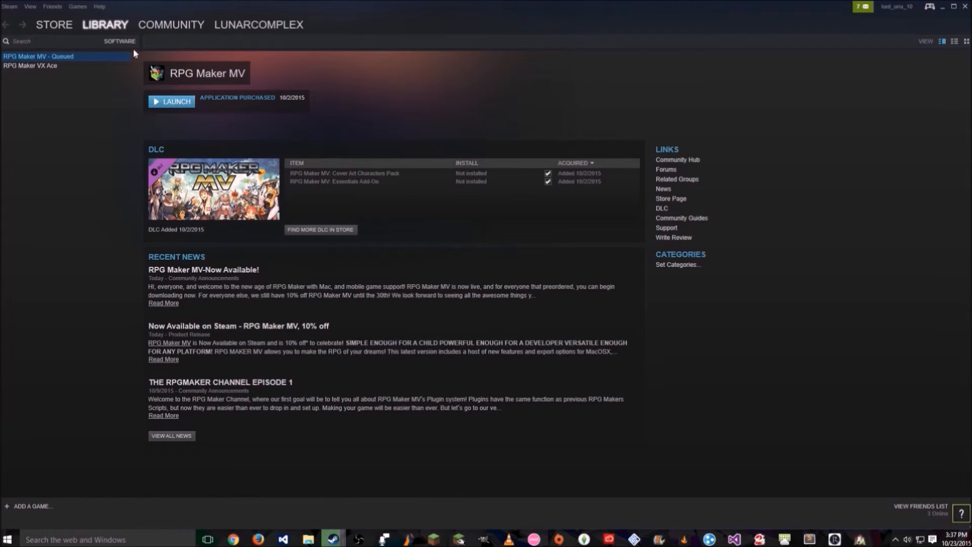
pyautogui.click(103, 24)
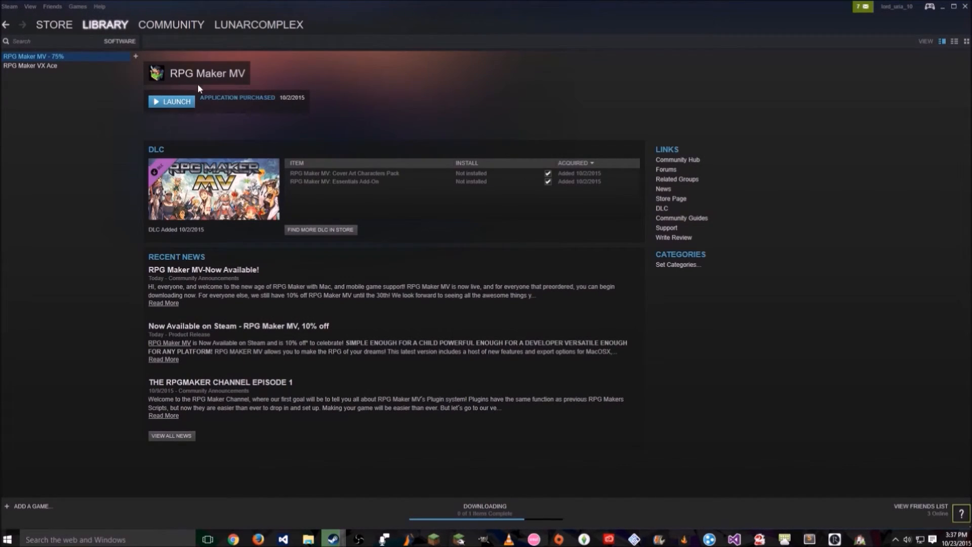
pyautogui.click(487, 510)
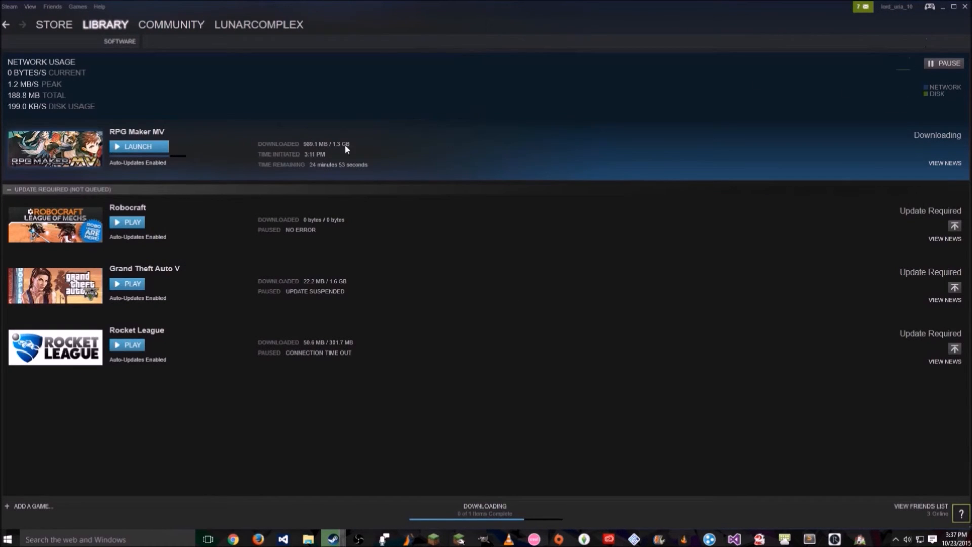
pyautogui.click(943, 8)
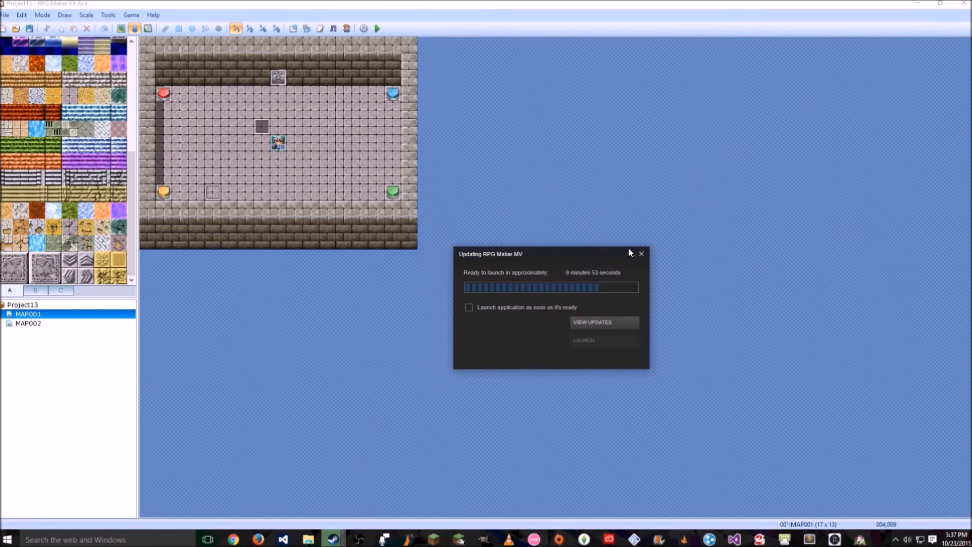
pyautogui.click(641, 254)
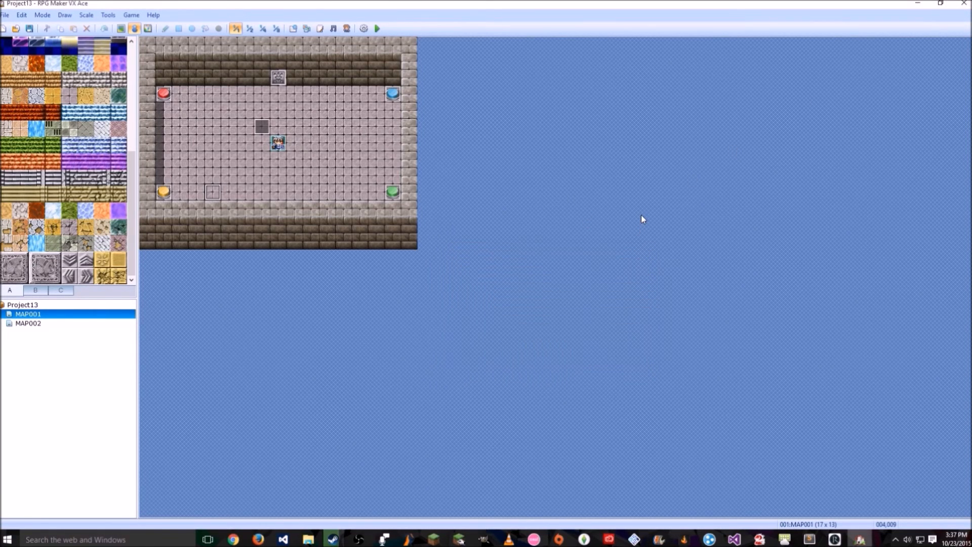